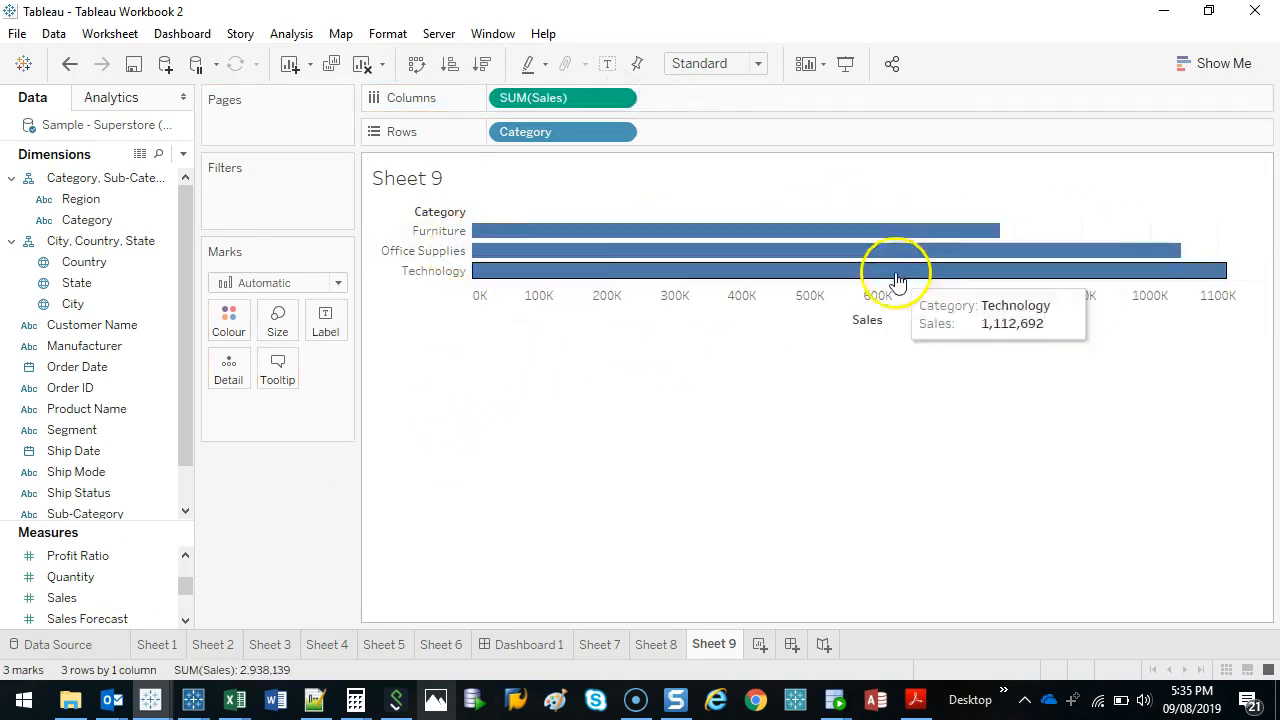
Swap rows and columns so the sales-by-category chart shows vertical bars.
mouse_move(735, 265)
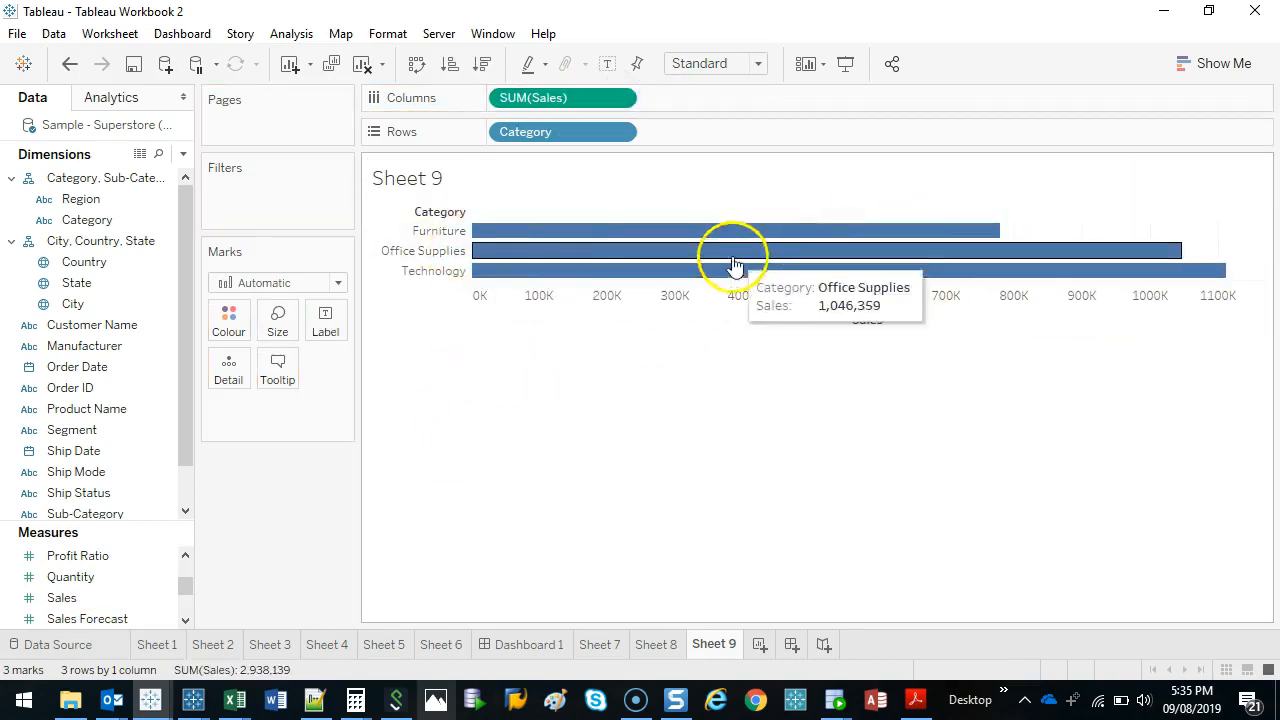
click(416, 65)
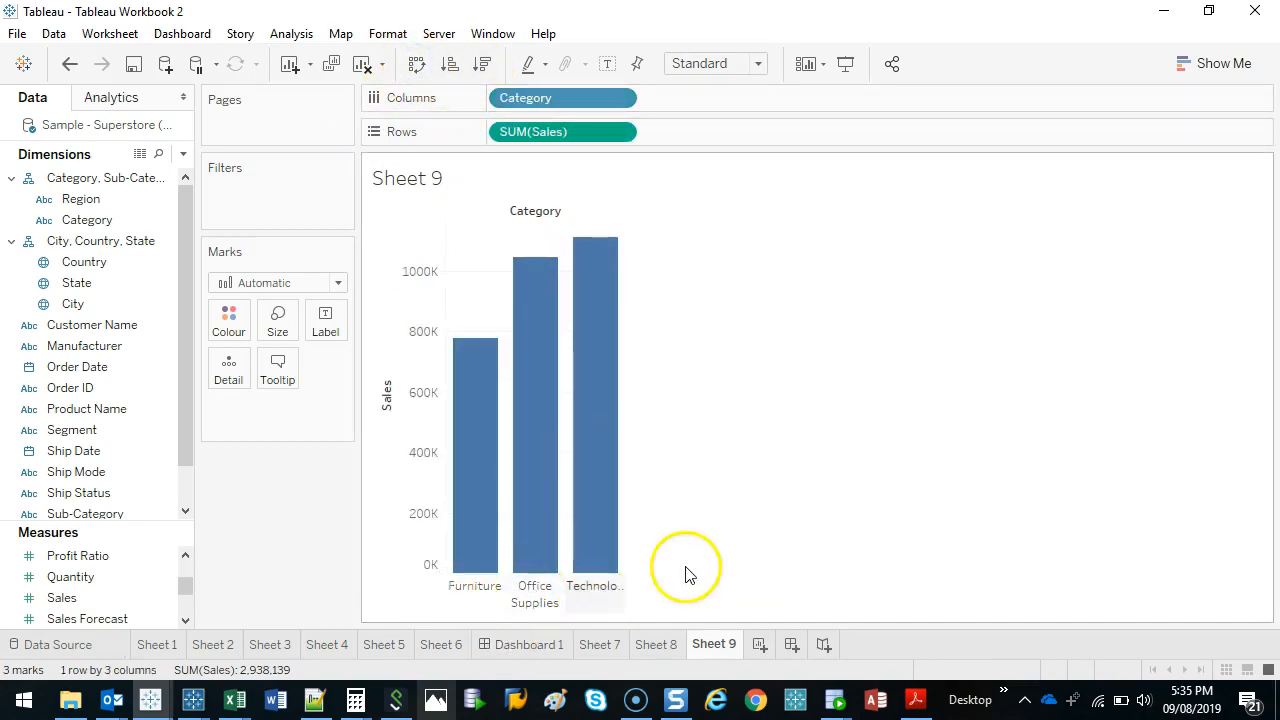
click(718, 559)
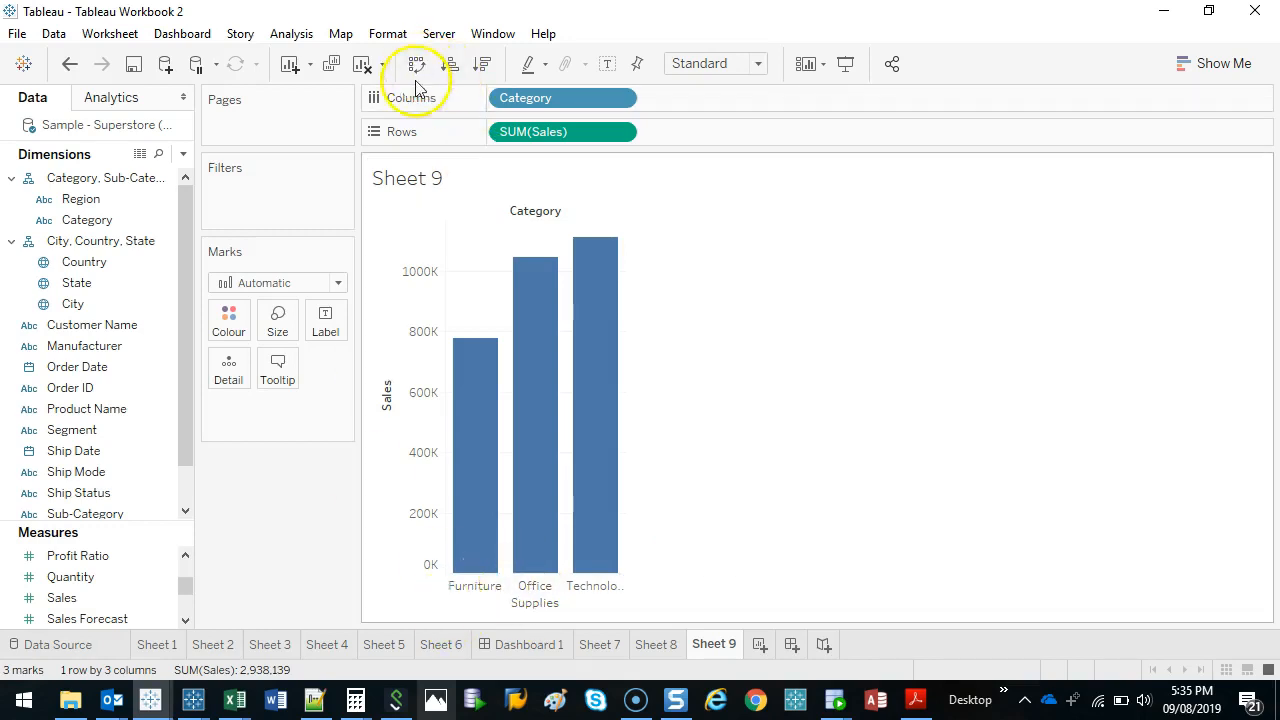
mouse_move(600, 272)
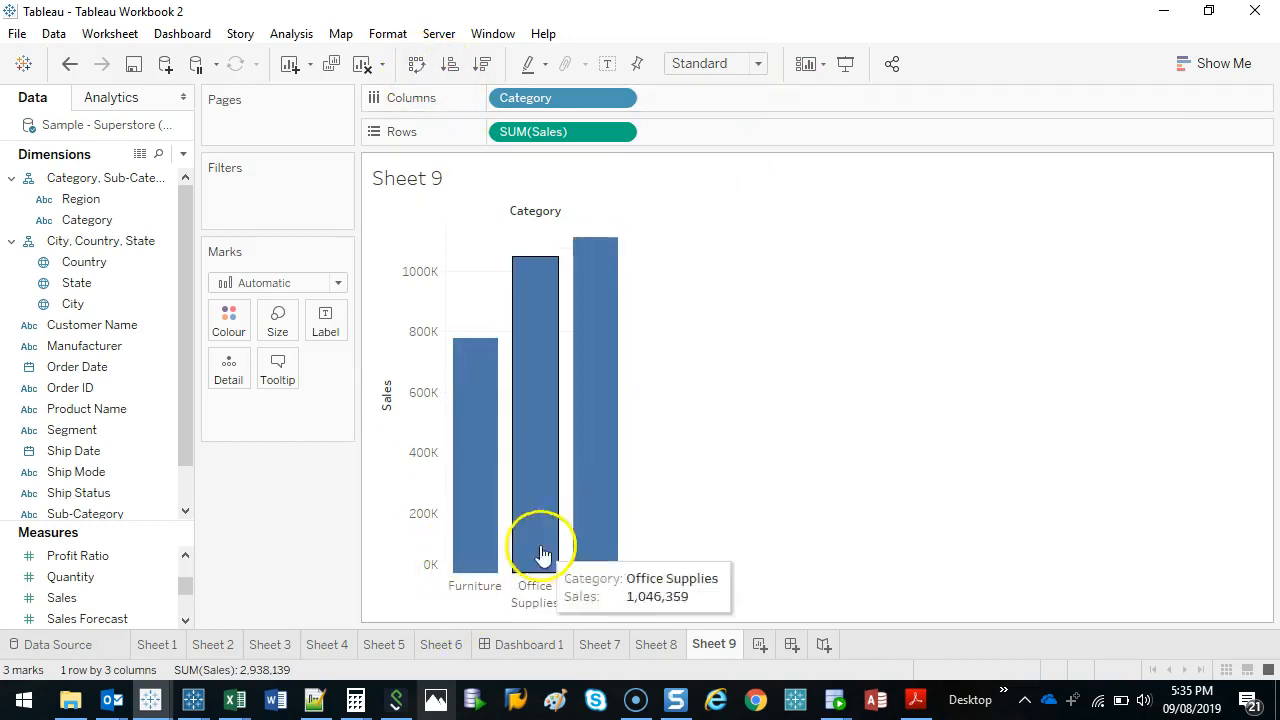
click(539, 495)
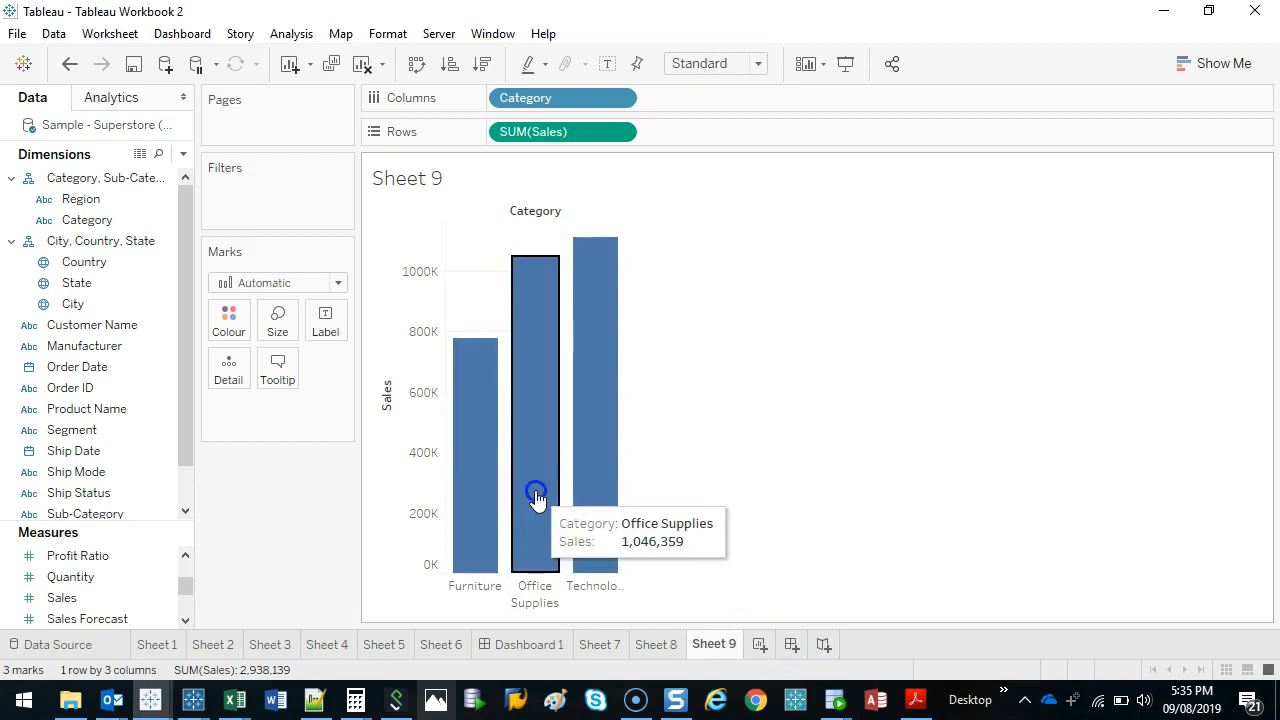
click(604, 403)
click(586, 370)
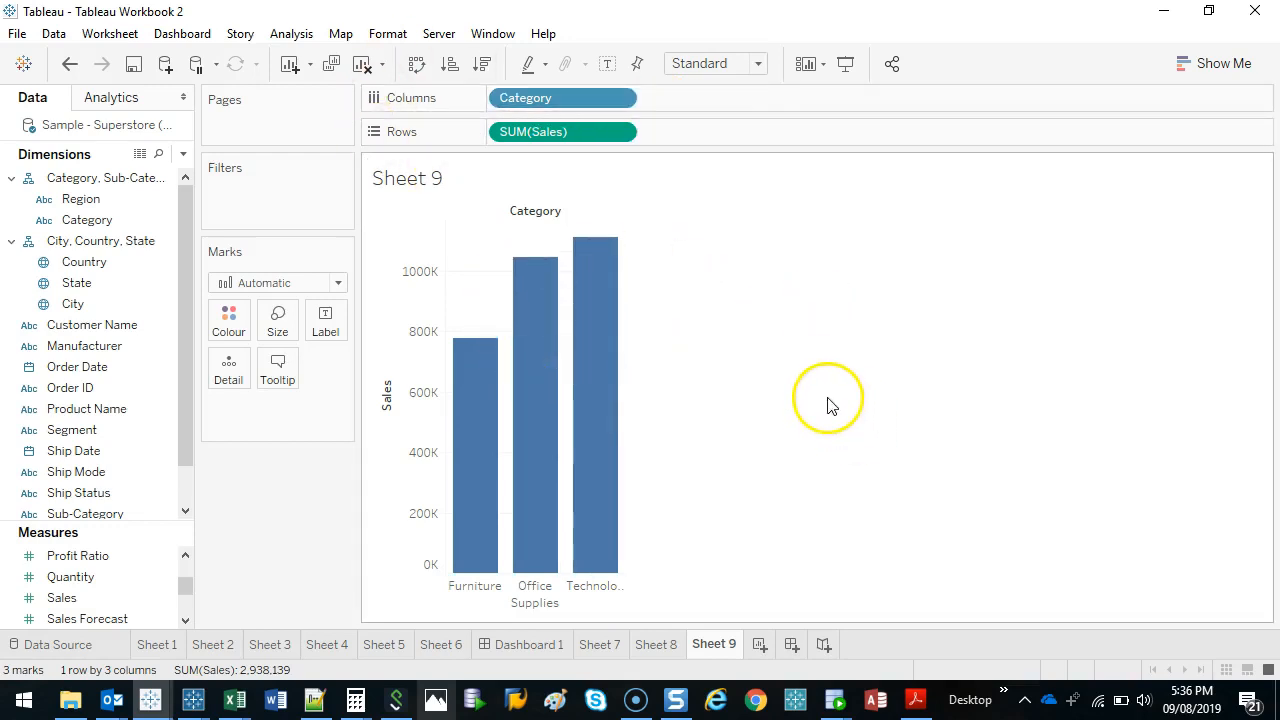
drag(531, 285, 596, 458)
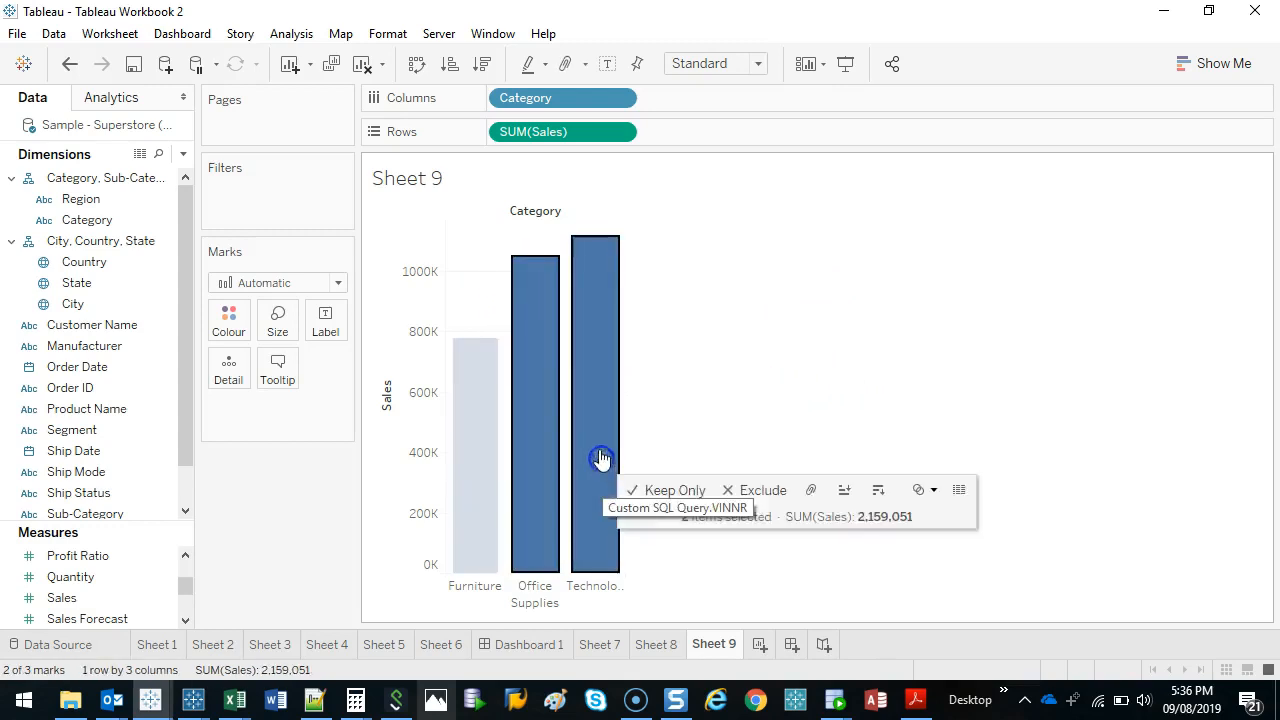
drag(477, 278, 606, 323)
drag(456, 228, 492, 267)
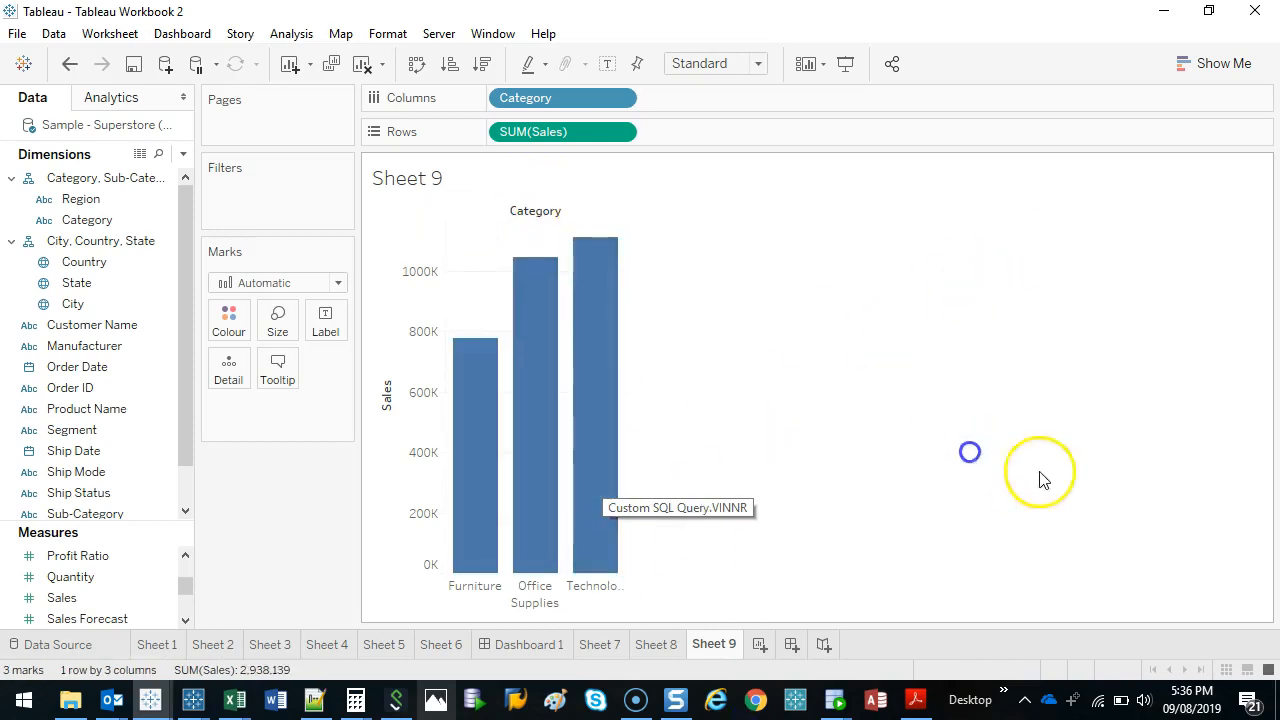
Select the Office Supplies and Technology bars together and combine them into a group.
drag(520, 282, 597, 452)
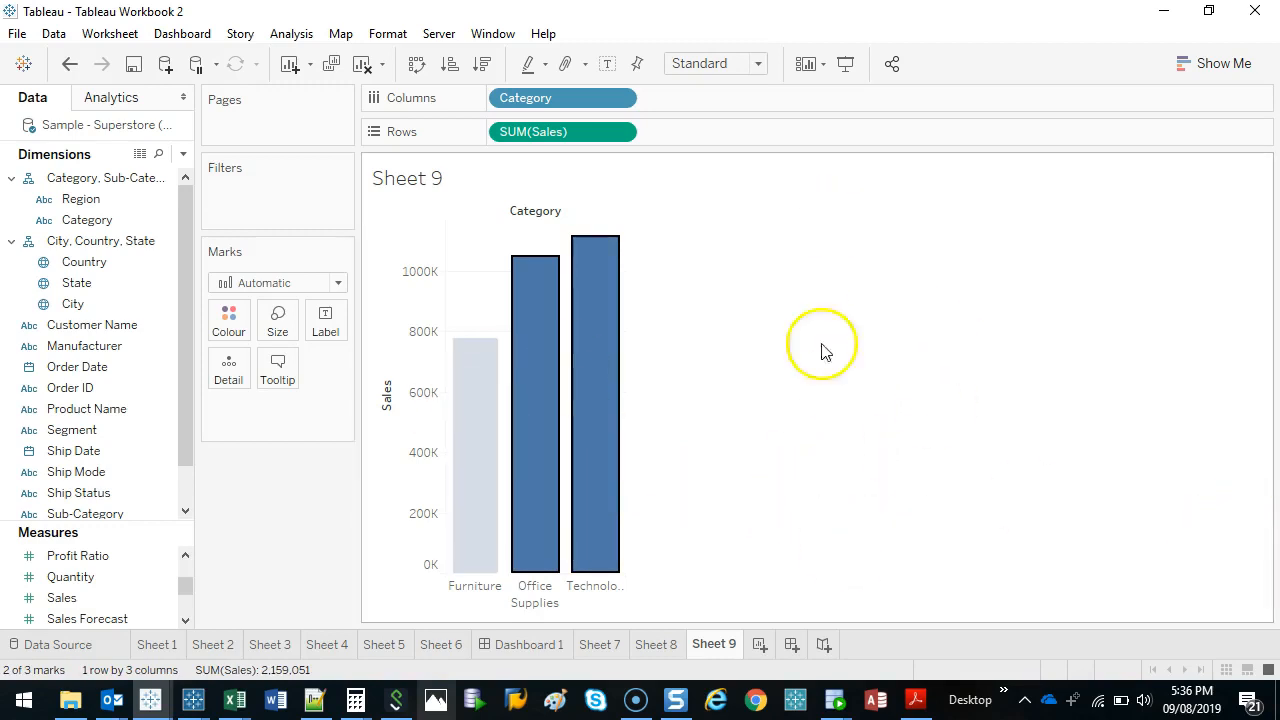
mouse_move(605, 368)
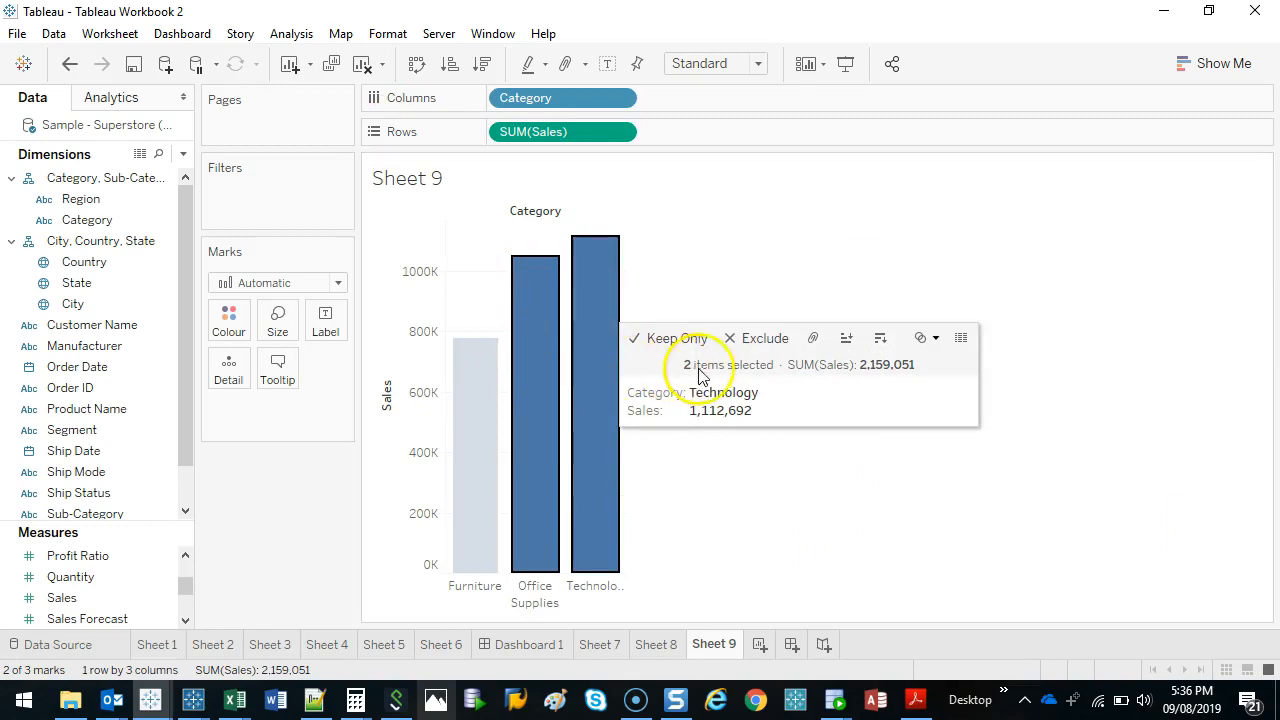
right_click(601, 287)
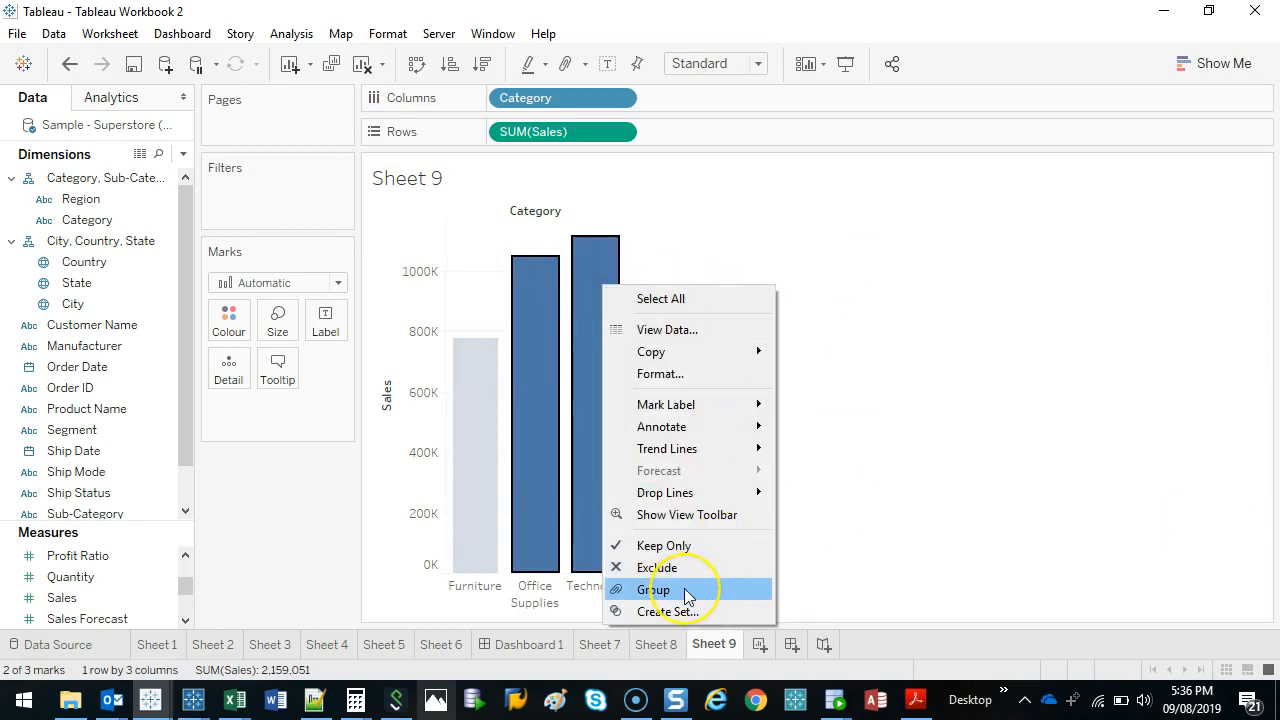
click(653, 590)
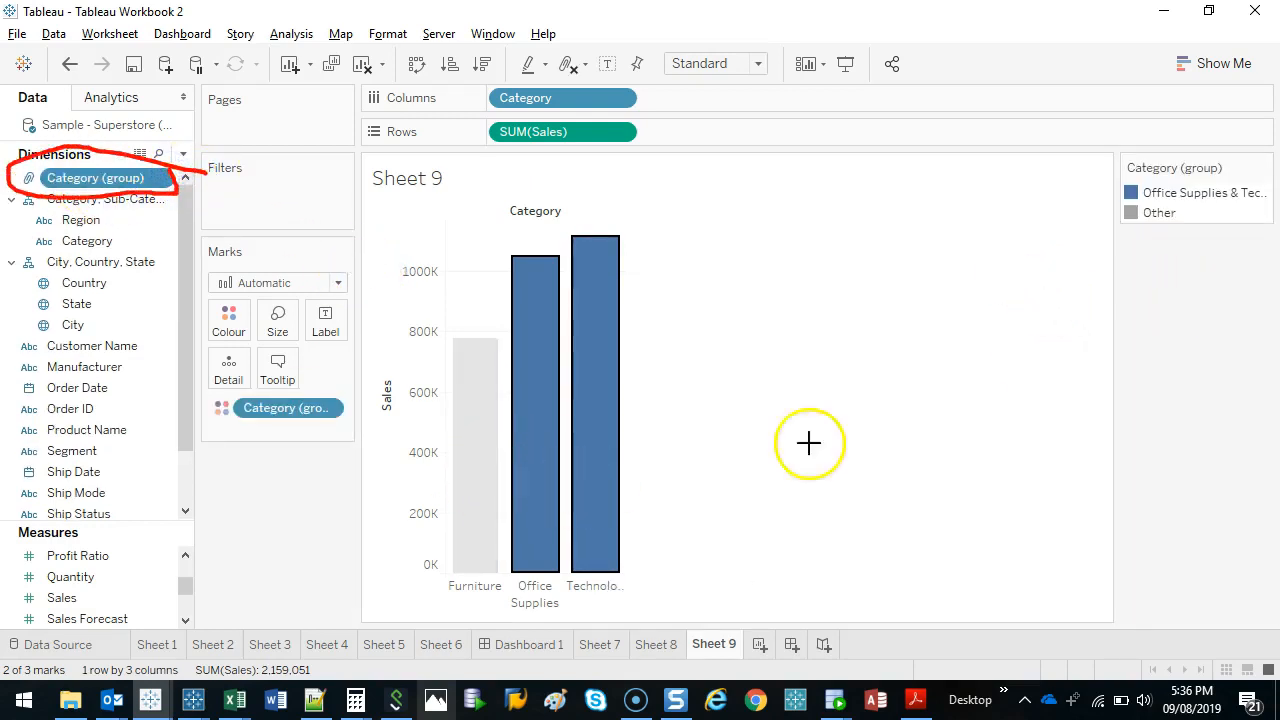
key(Escape)
Place Category (group) ahead of Category on Columns and remove Category from the view.
drag(75, 185, 498, 100)
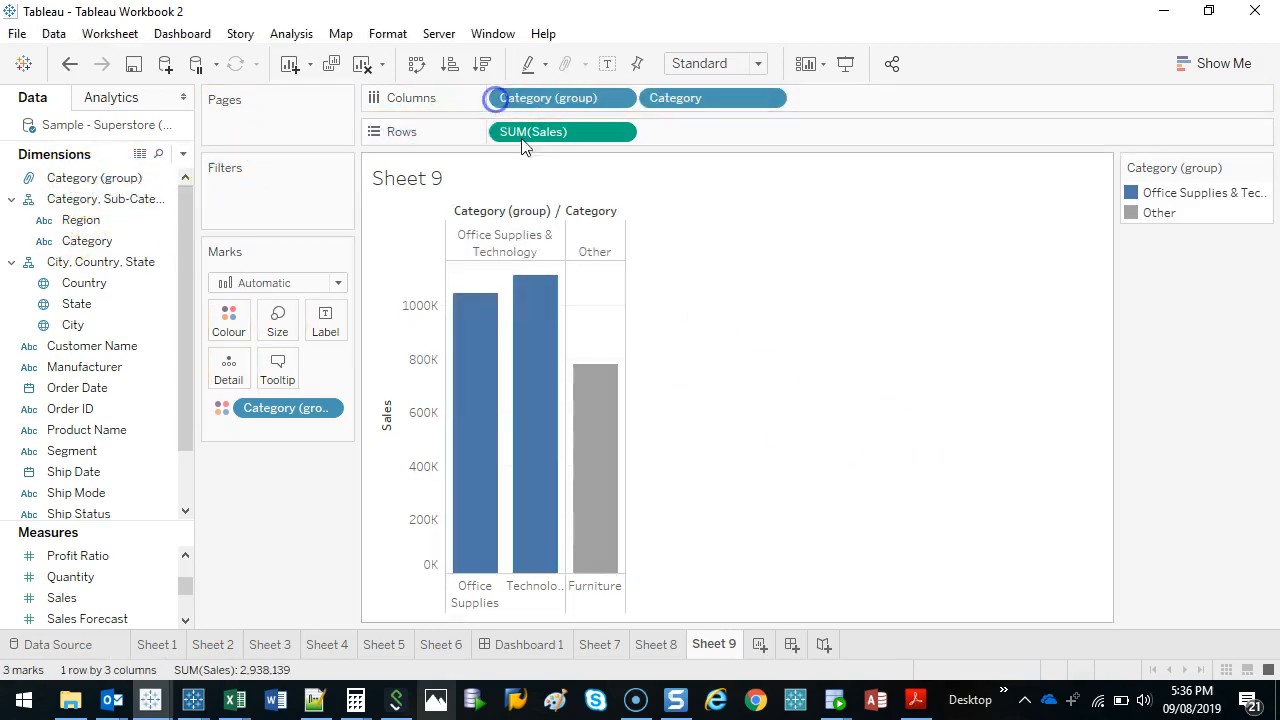
click(487, 237)
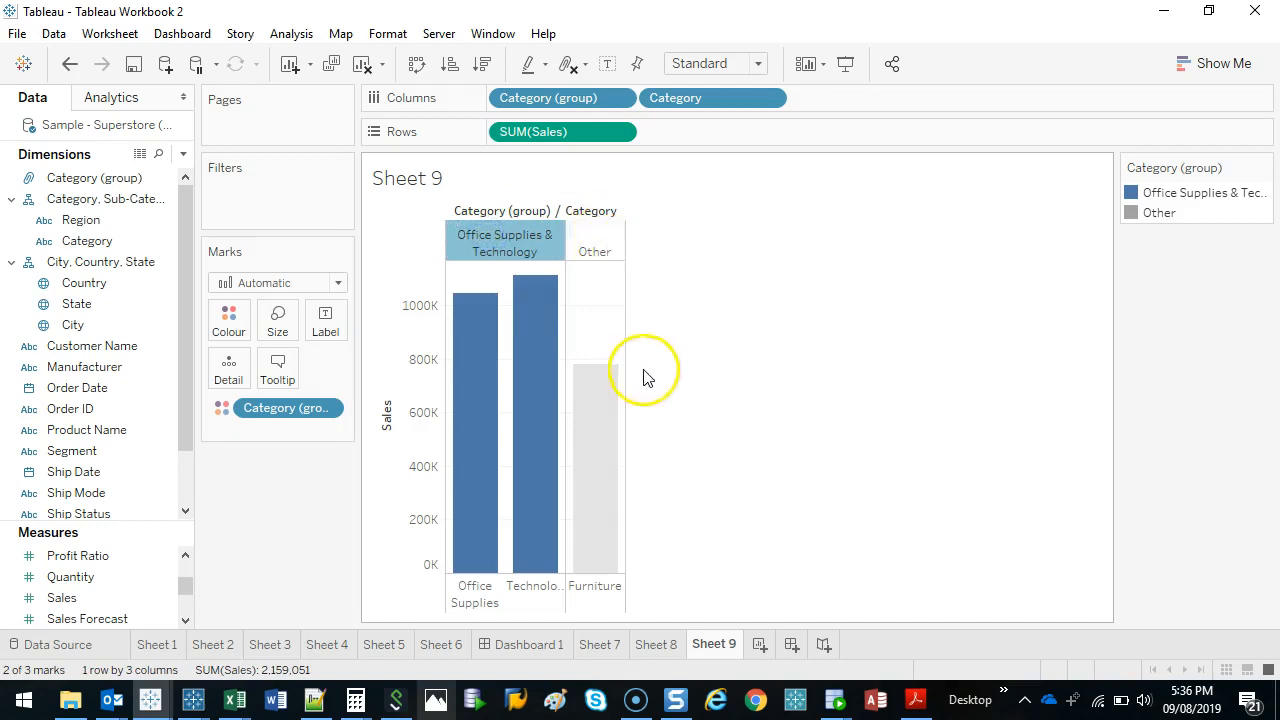
click(611, 337)
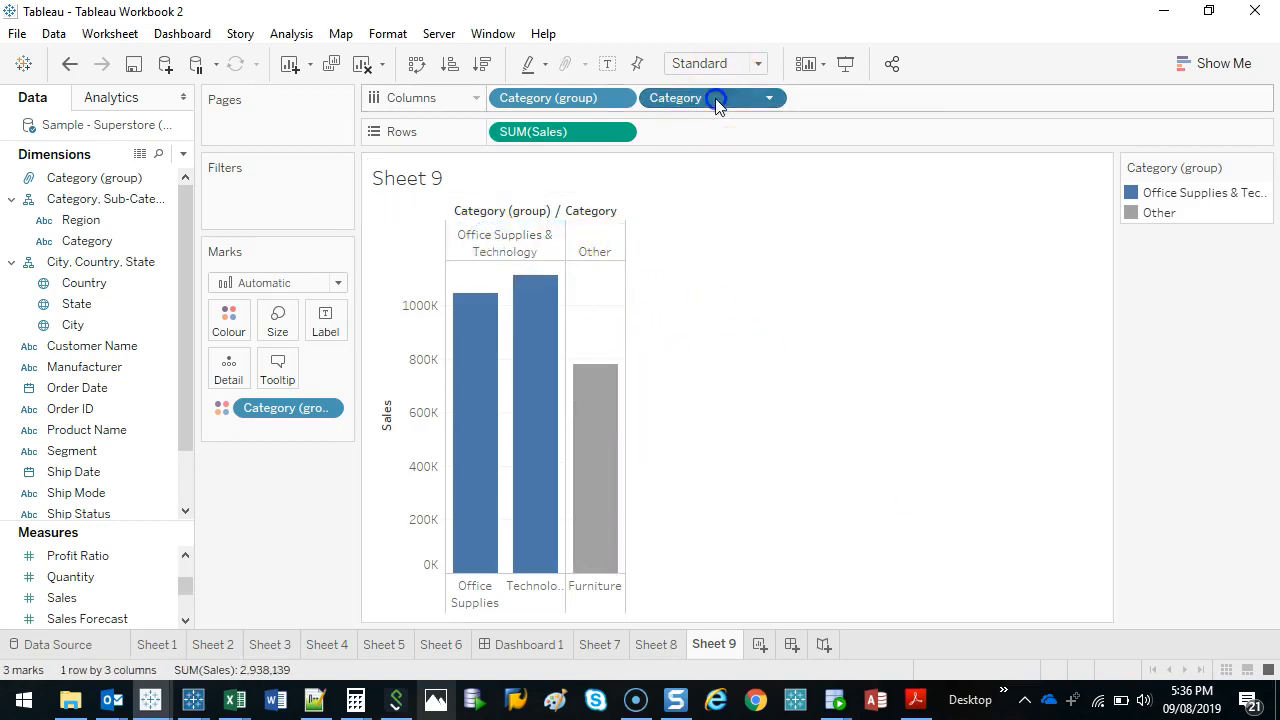
drag(716, 100, 286, 577)
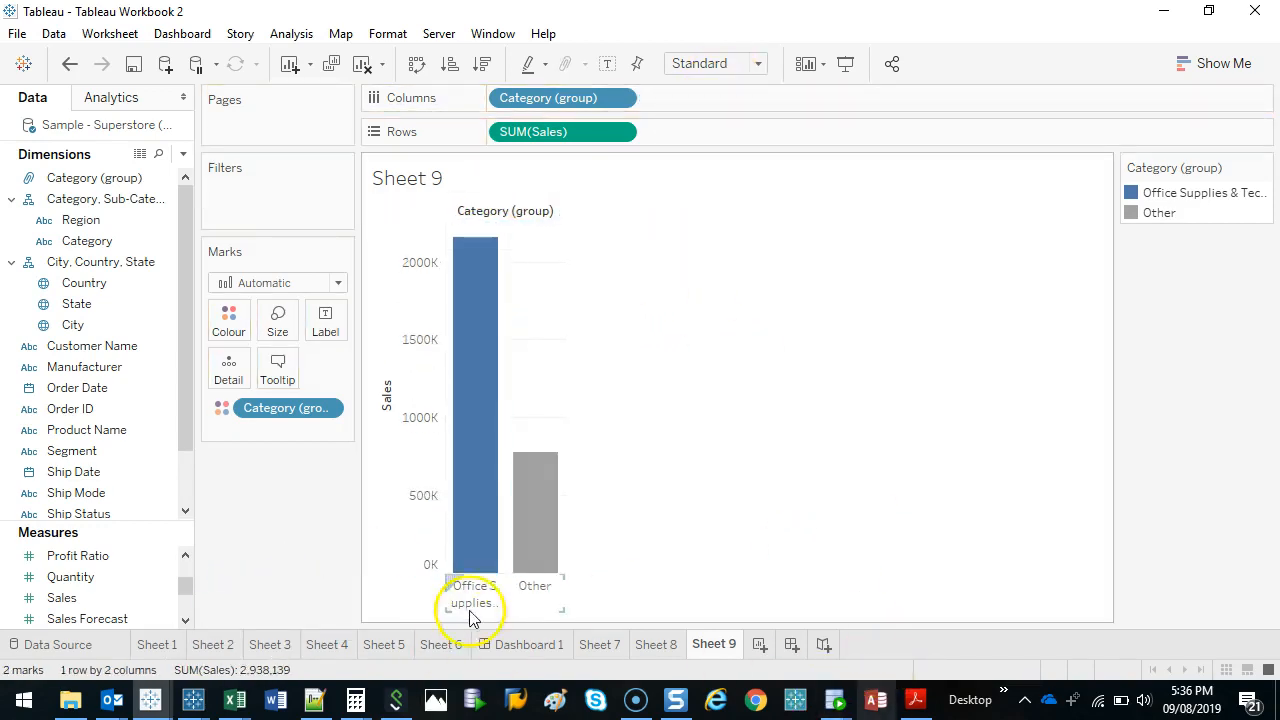
Swap rows and columns to get horizontal bars, and widen the row header column and the field list.
click(416, 63)
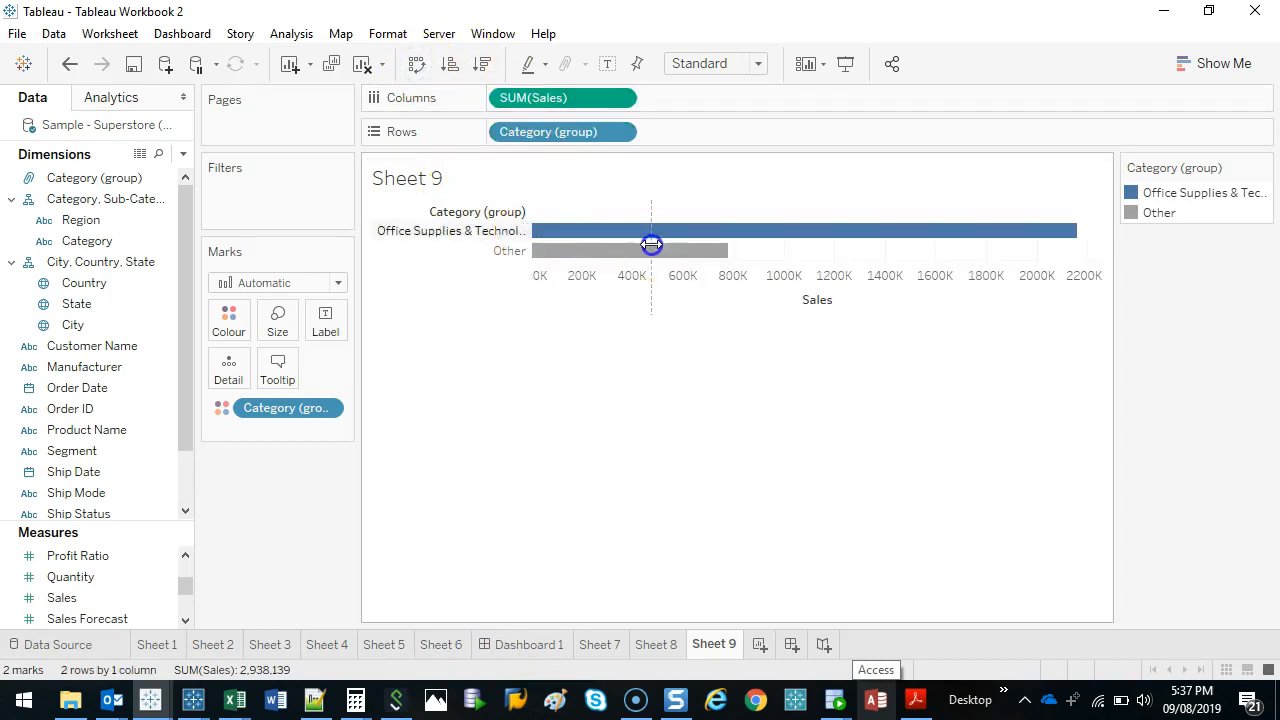
drag(651, 244, 654, 244)
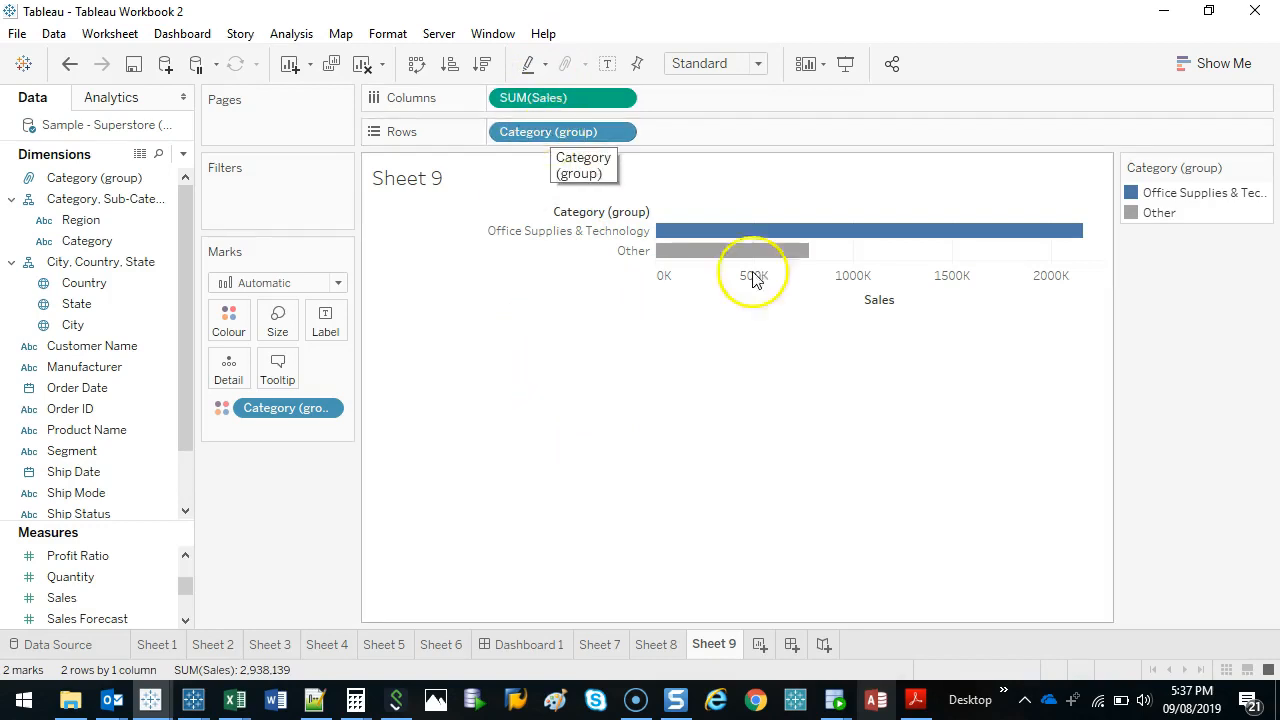
drag(197, 224, 235, 226)
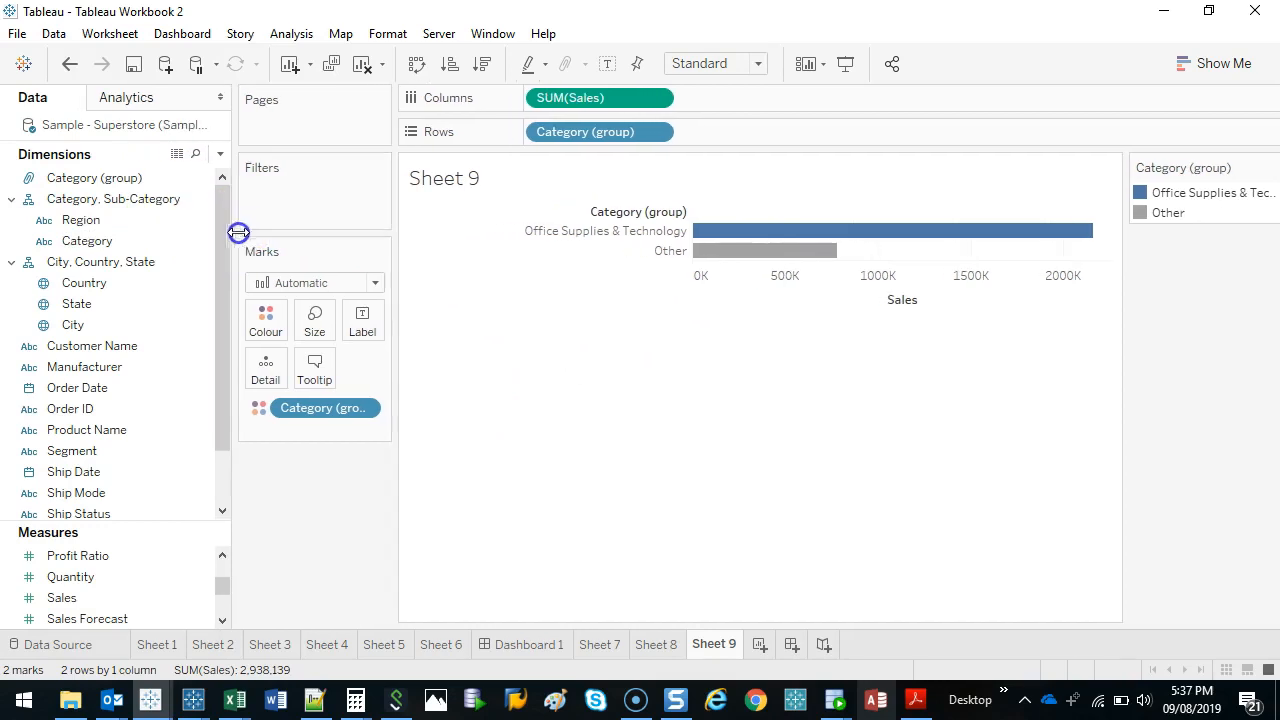
click(104, 205)
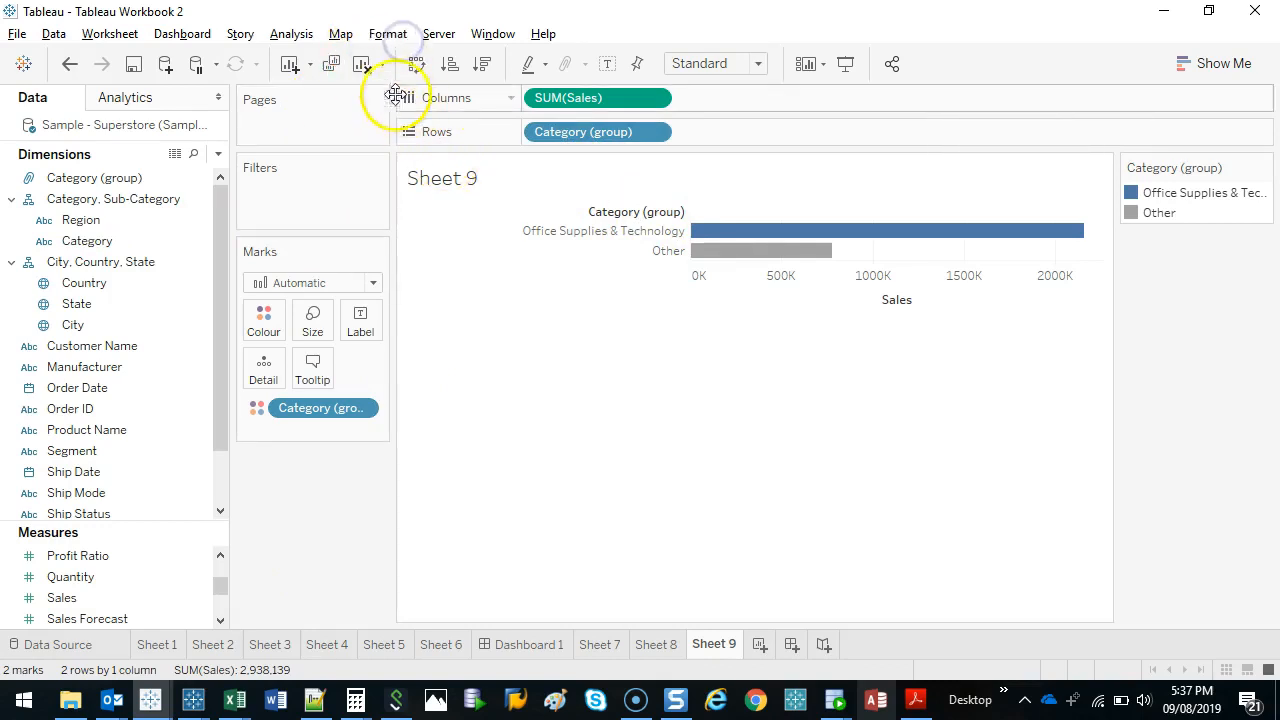
Clear the worksheet and delete the Category (group) field from the dimensions.
click(364, 63)
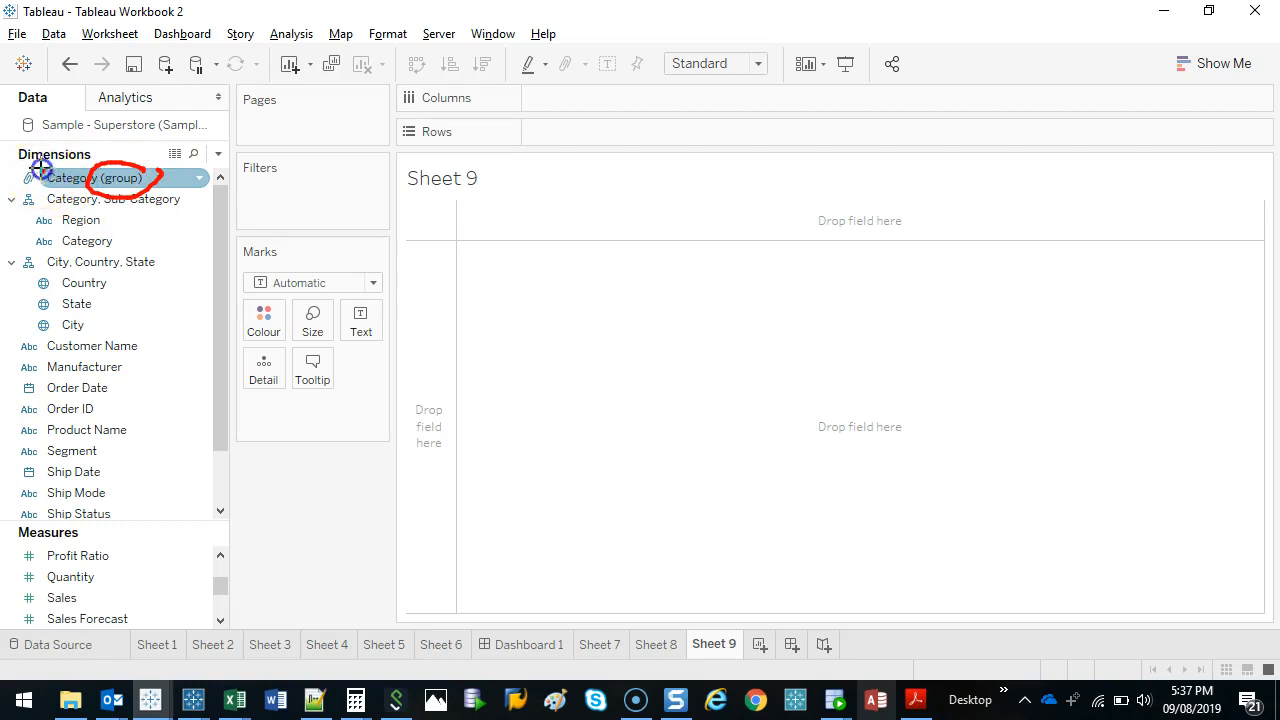
right_click(95, 180)
click(217, 372)
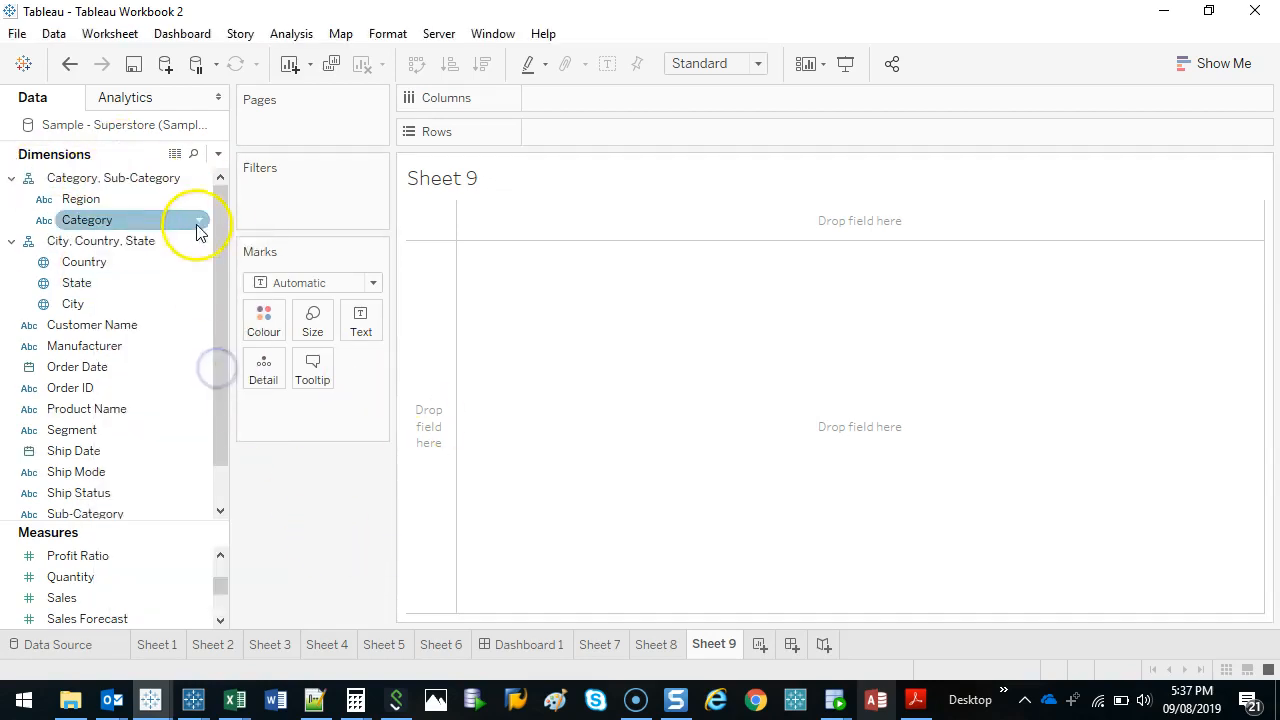
Build a bar chart with Category and Sub-Category on Rows and Profit Ratio on Columns.
drag(80, 225, 428, 297)
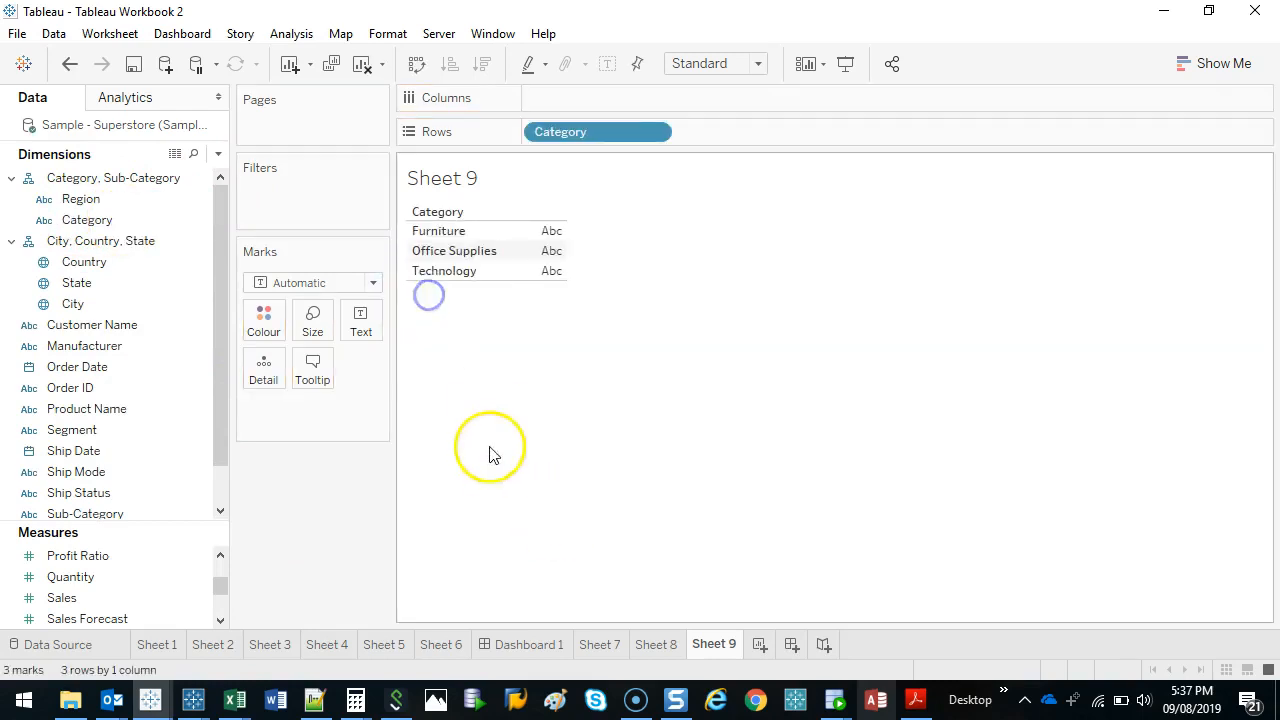
drag(114, 514, 743, 131)
scroll(84, 597, down, 2)
scroll(106, 586, up, 2)
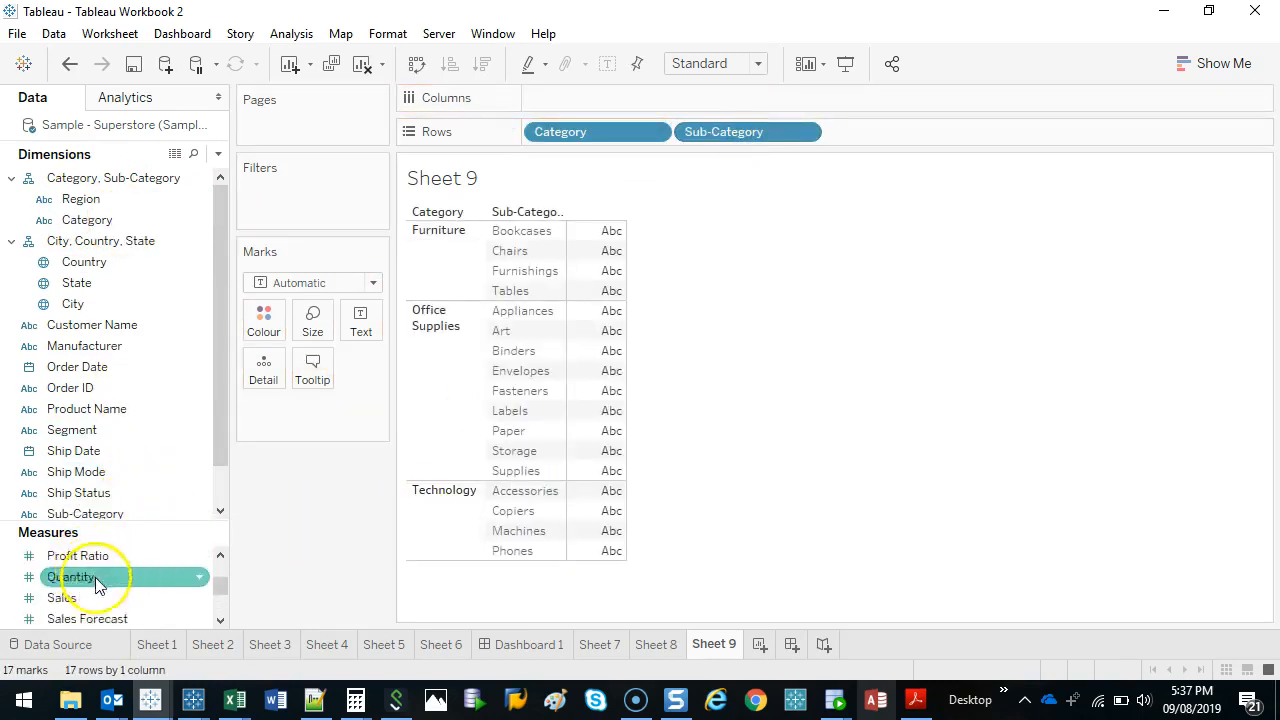
scroll(100, 595, up, 2)
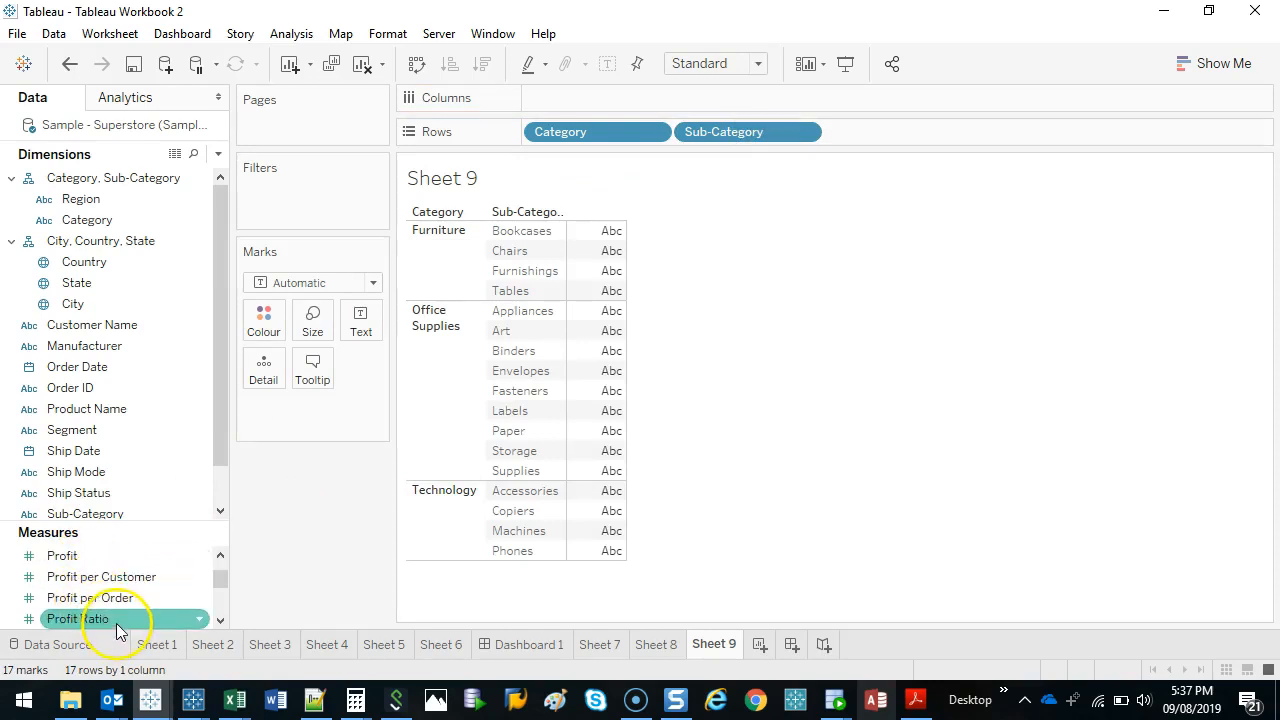
drag(117, 620, 632, 95)
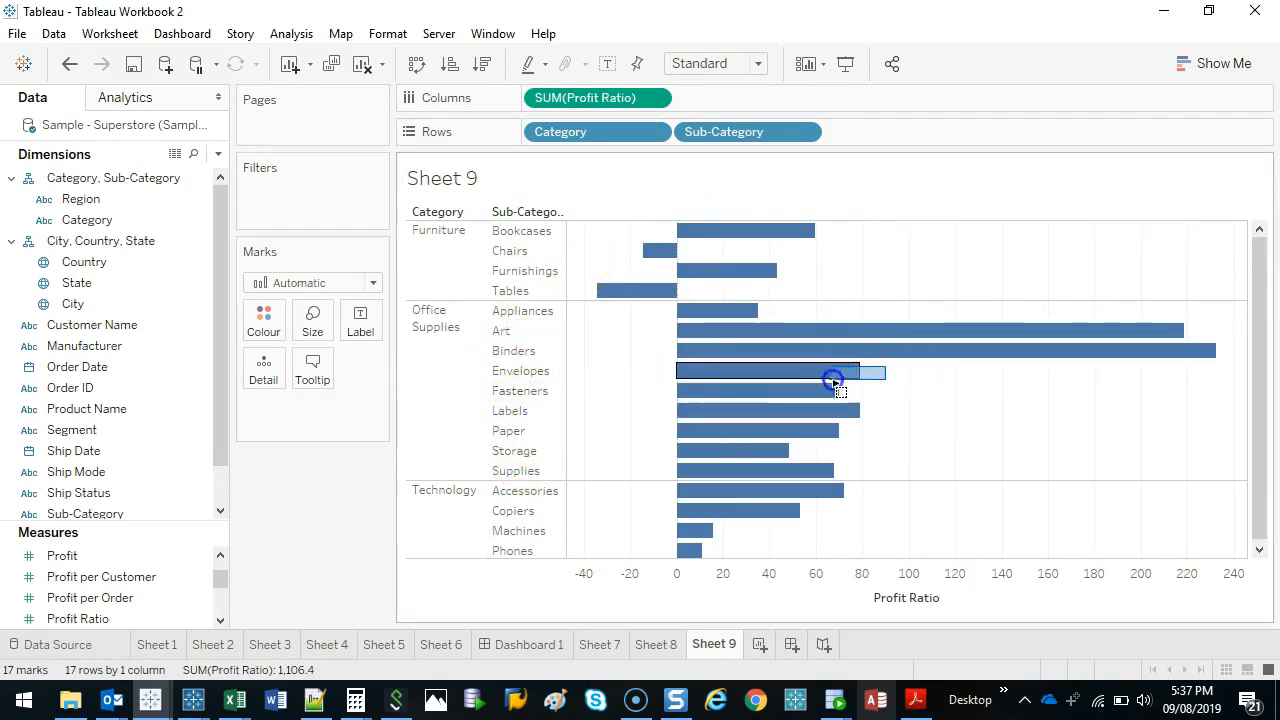
Select the Envelopes and Fasteners bars and group them by All Dimensions.
drag(834, 383, 786, 394)
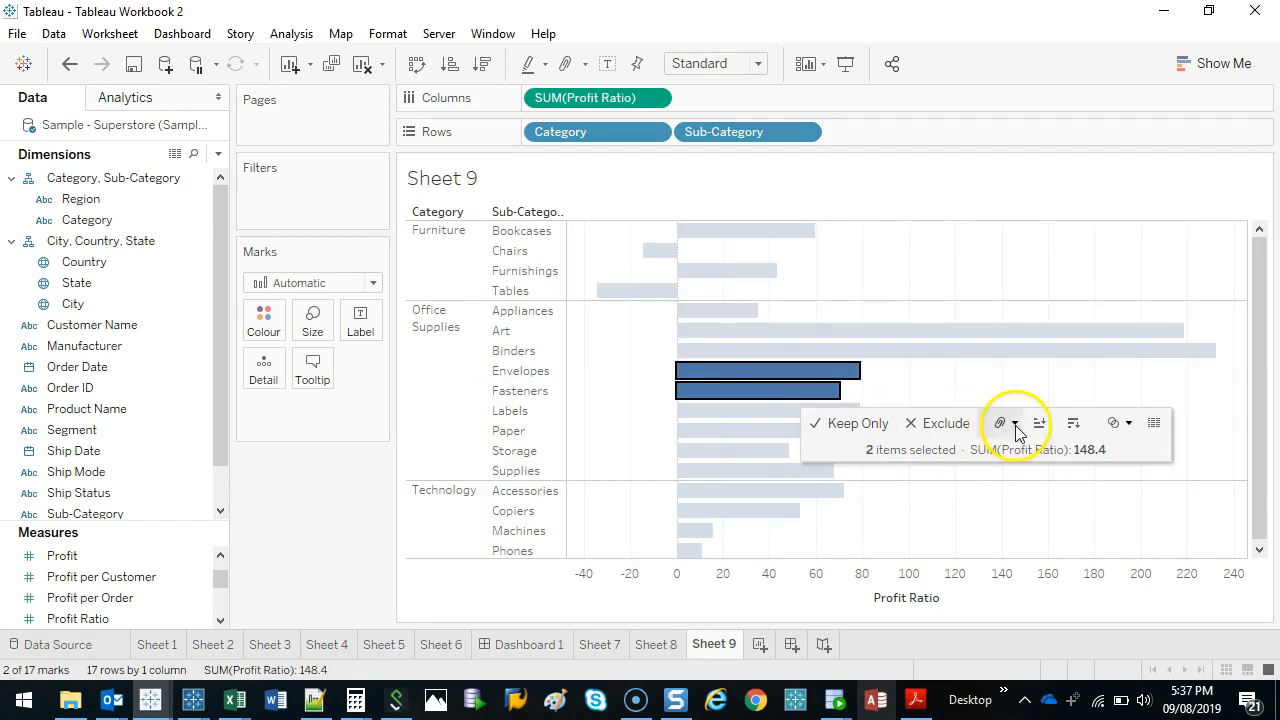
click(1015, 425)
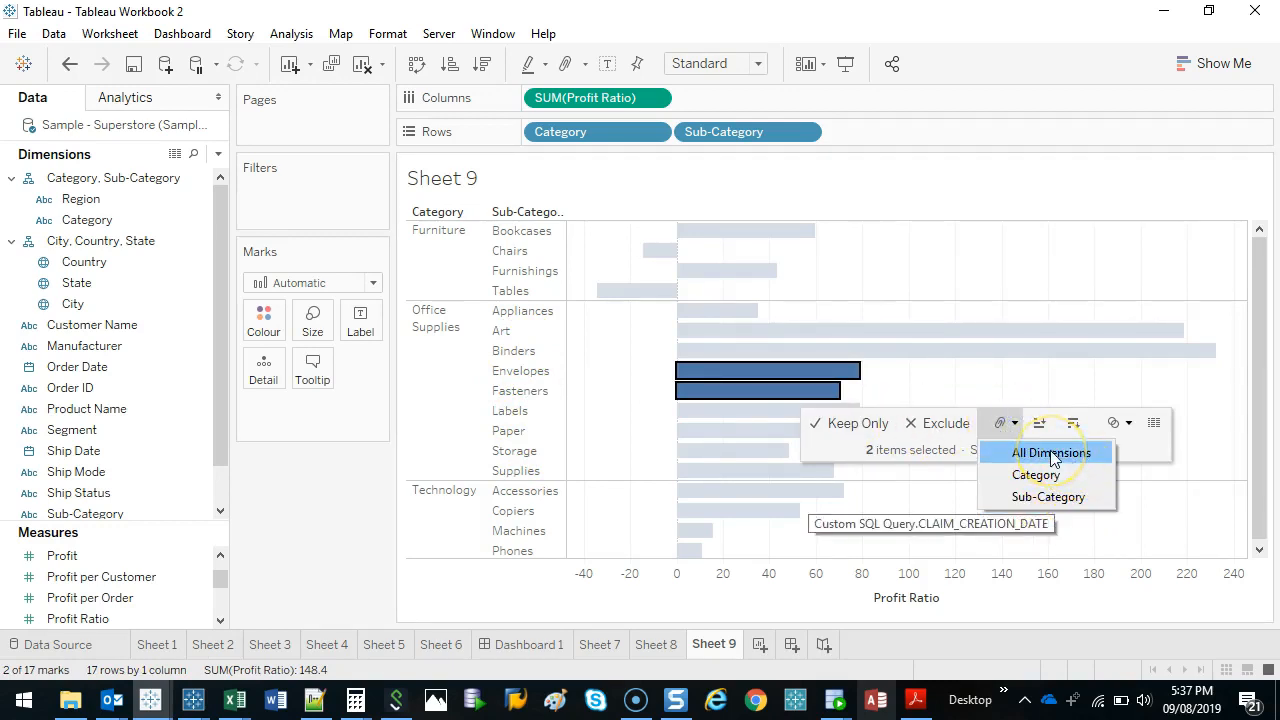
click(1051, 453)
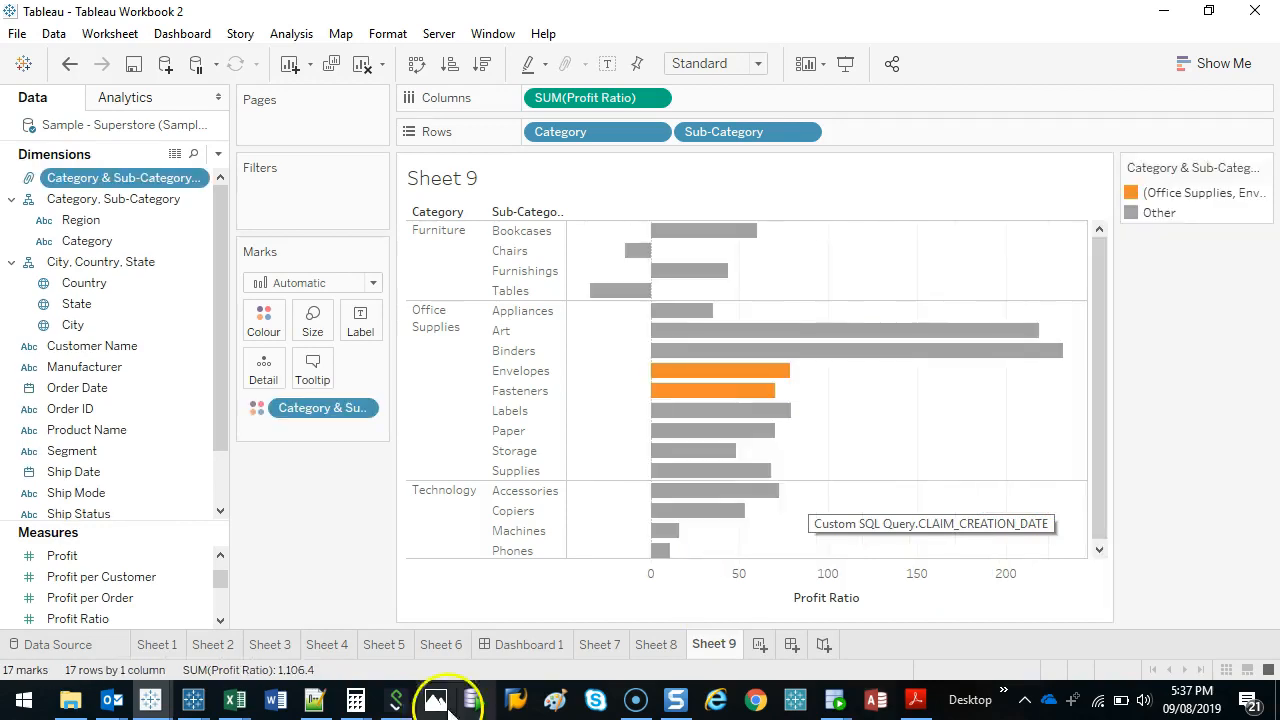
drag(134, 187, 232, 169)
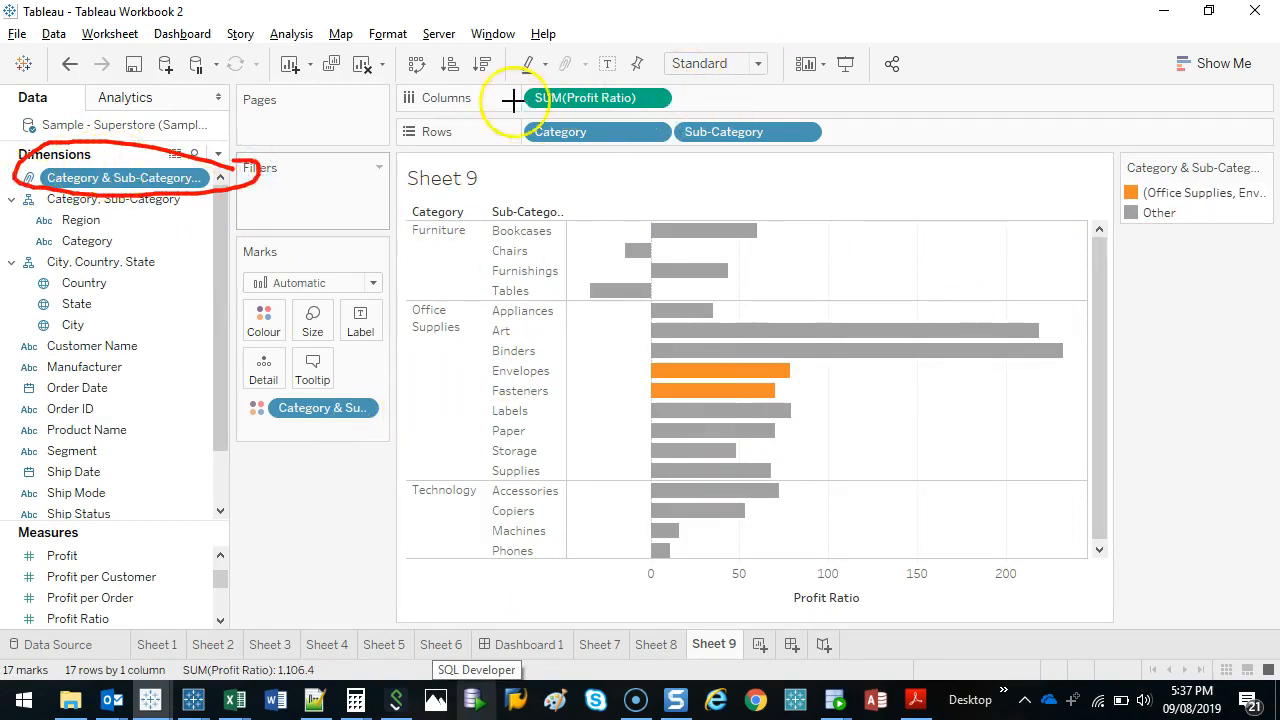
mouse_move(519, 73)
mouse_down()
mouse_move(846, 160)
mouse_move(507, 130)
mouse_up()
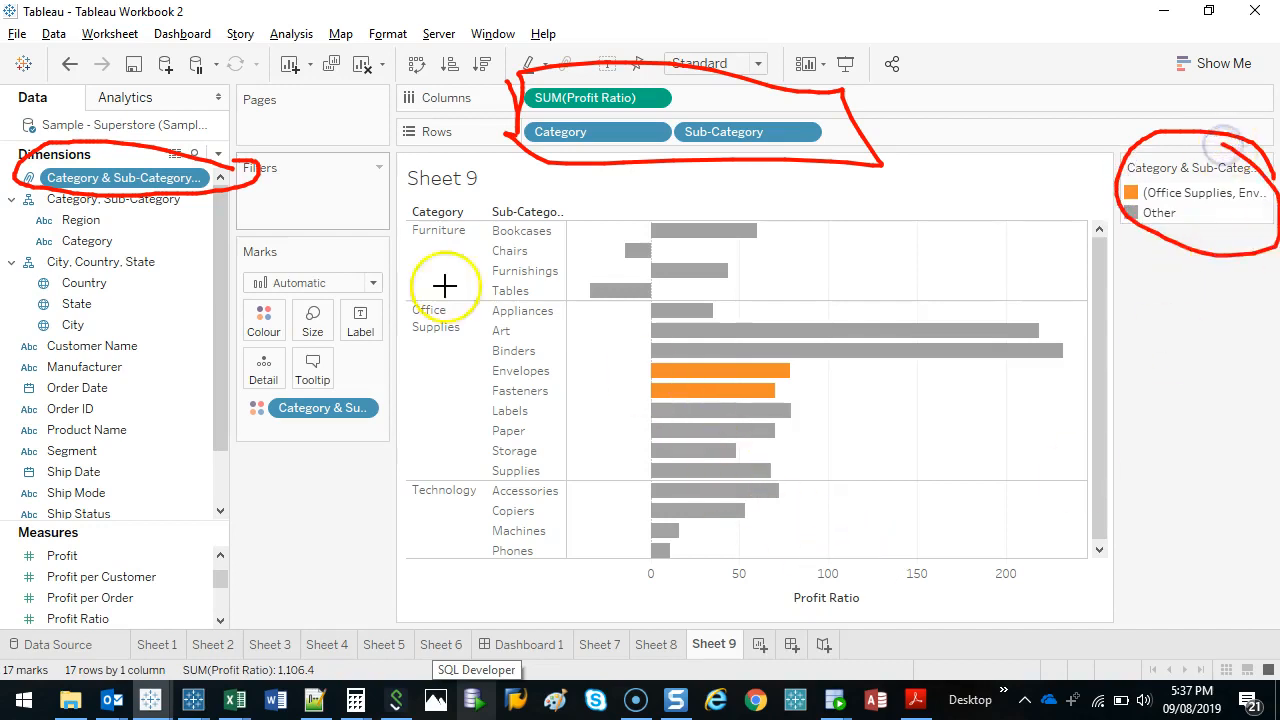
key(Escape)
Place the Category & Sub-Category group first on Columns, and move it to the front of Rows.
drag(78, 183, 537, 100)
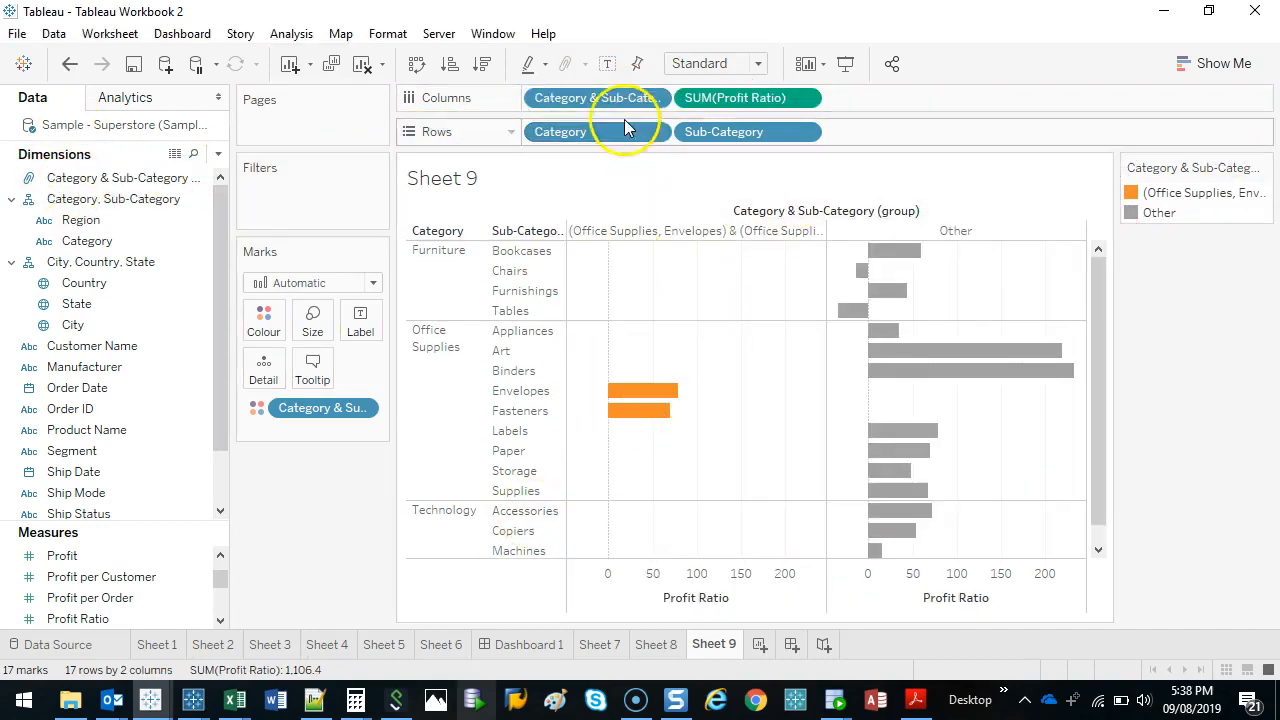
drag(620, 102, 545, 133)
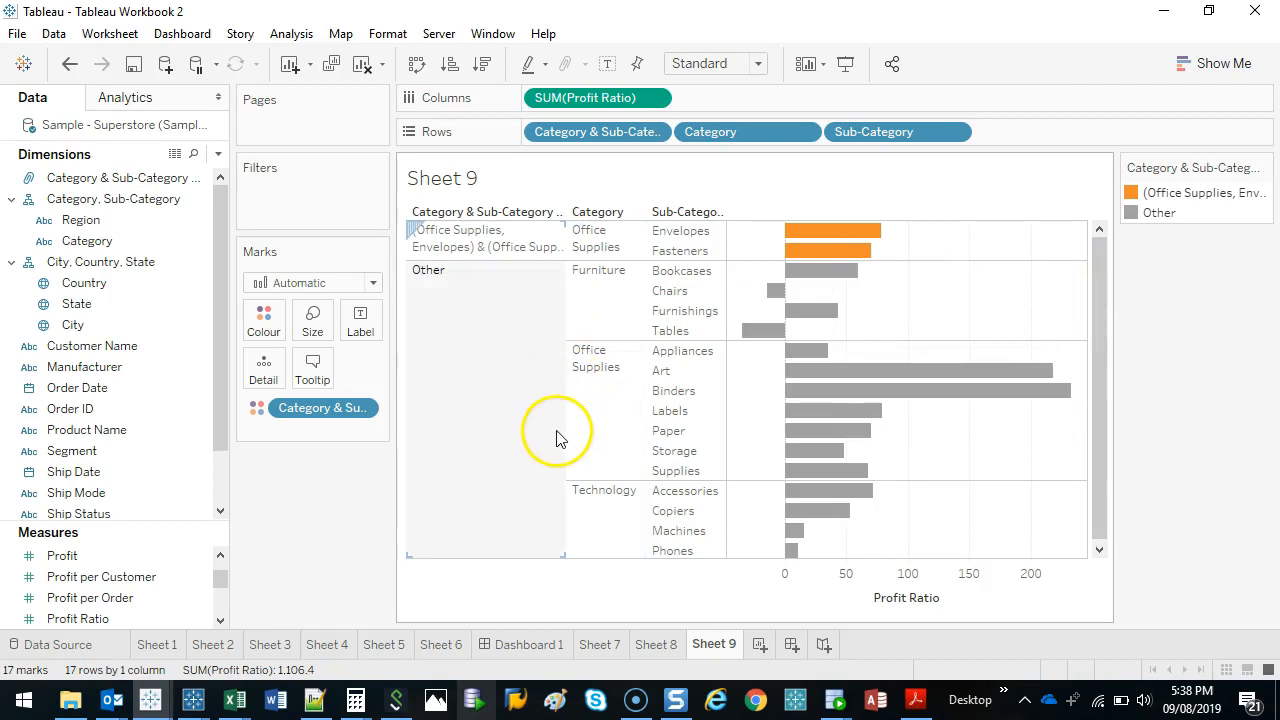
Undo the last three changes, covering both placements of the combined group and its creation.
click(67, 64)
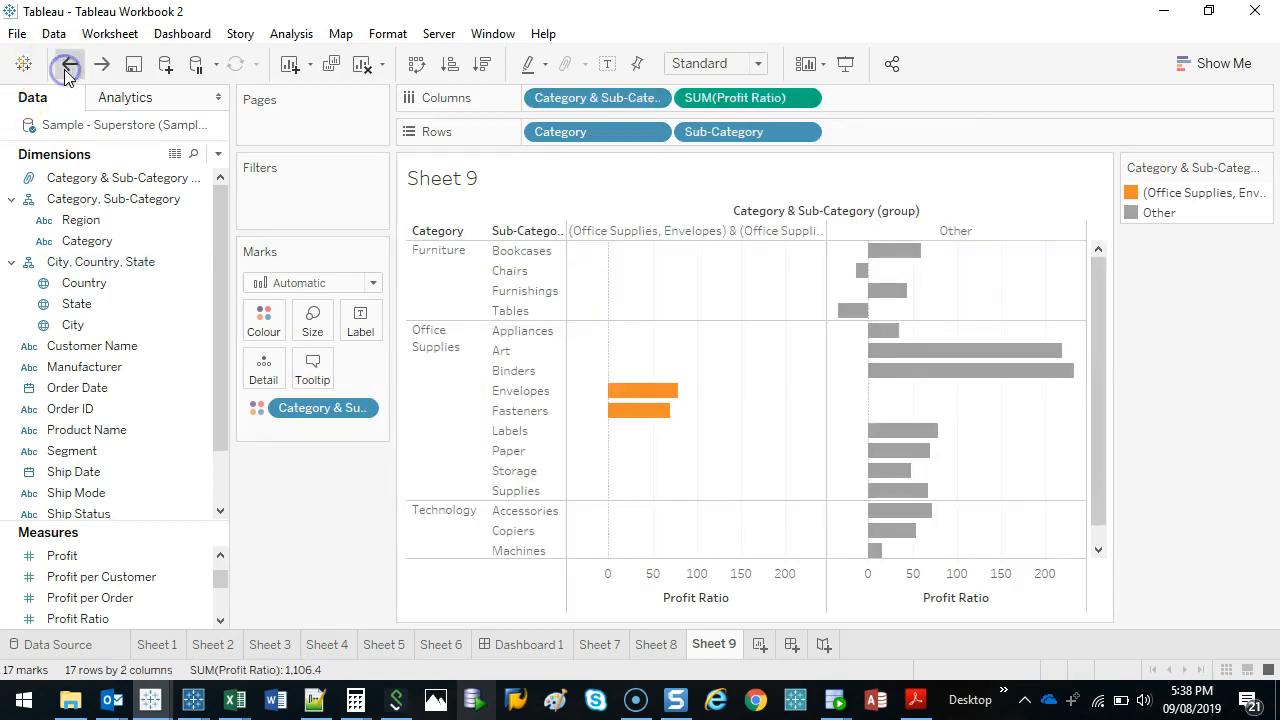
click(67, 64)
click(67, 64)
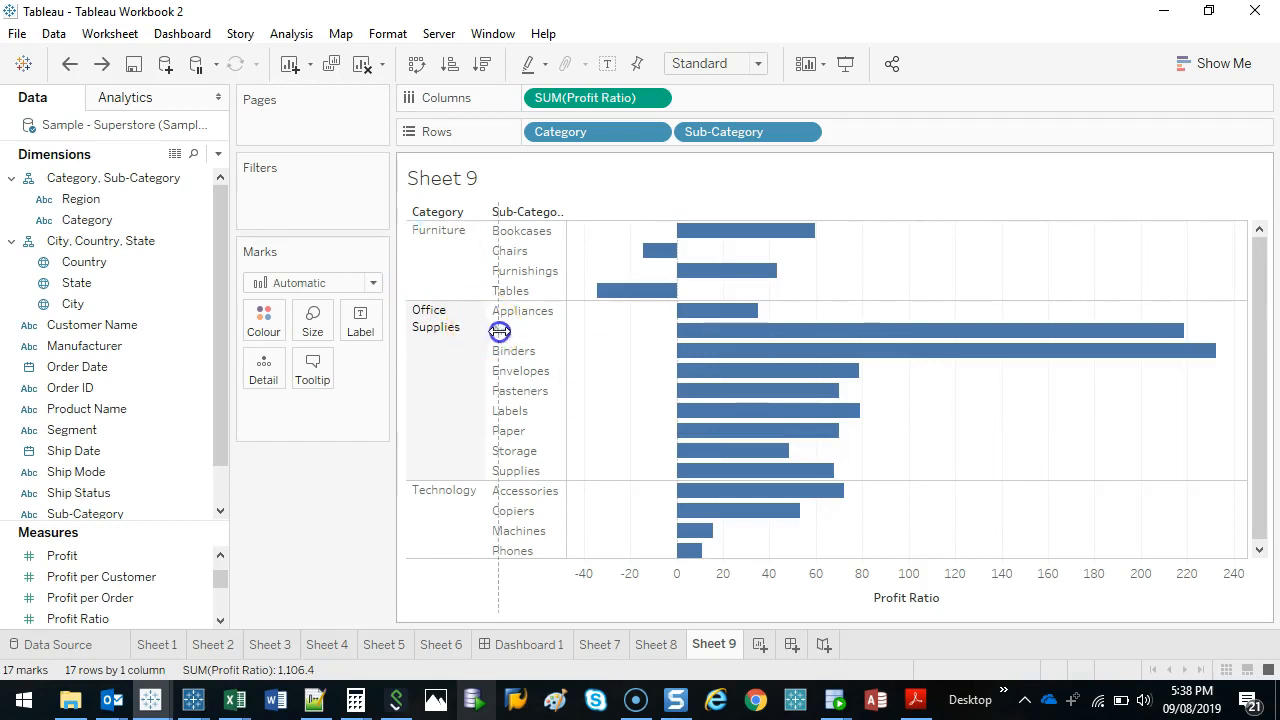
Widen the Category row-header column in the bar chart.
drag(499, 331, 511, 331)
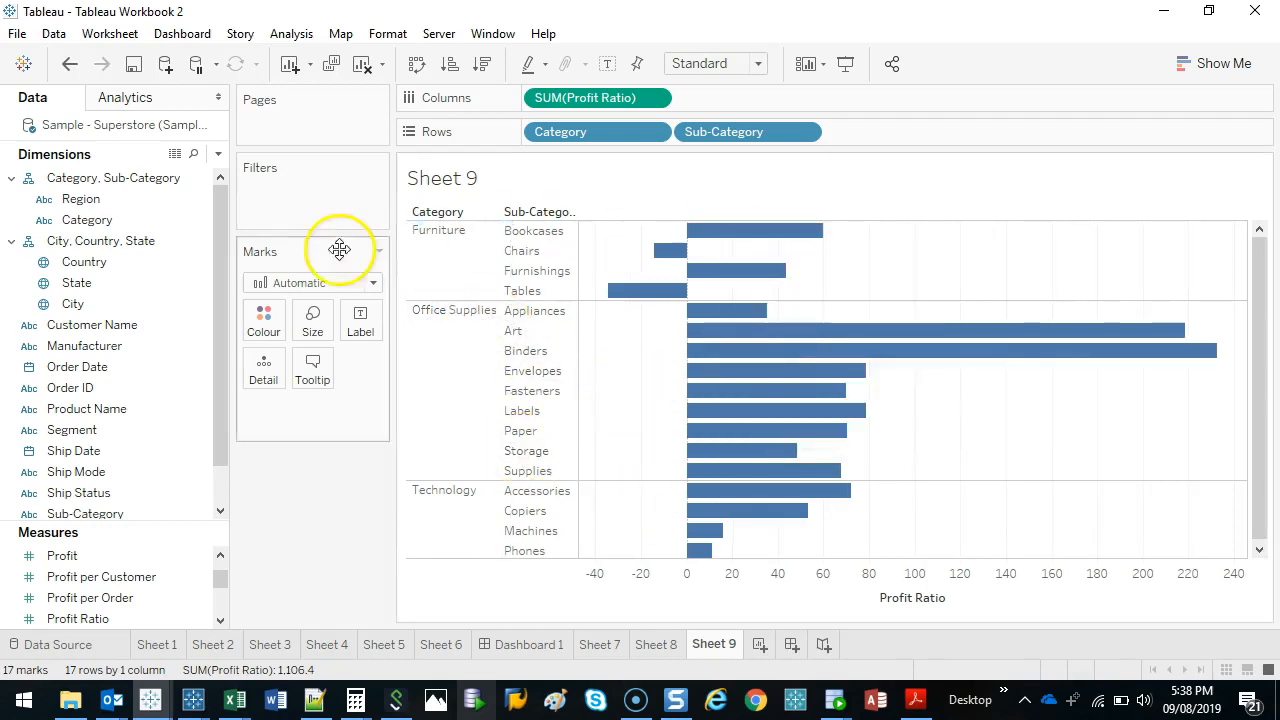
drag(499, 275, 506, 272)
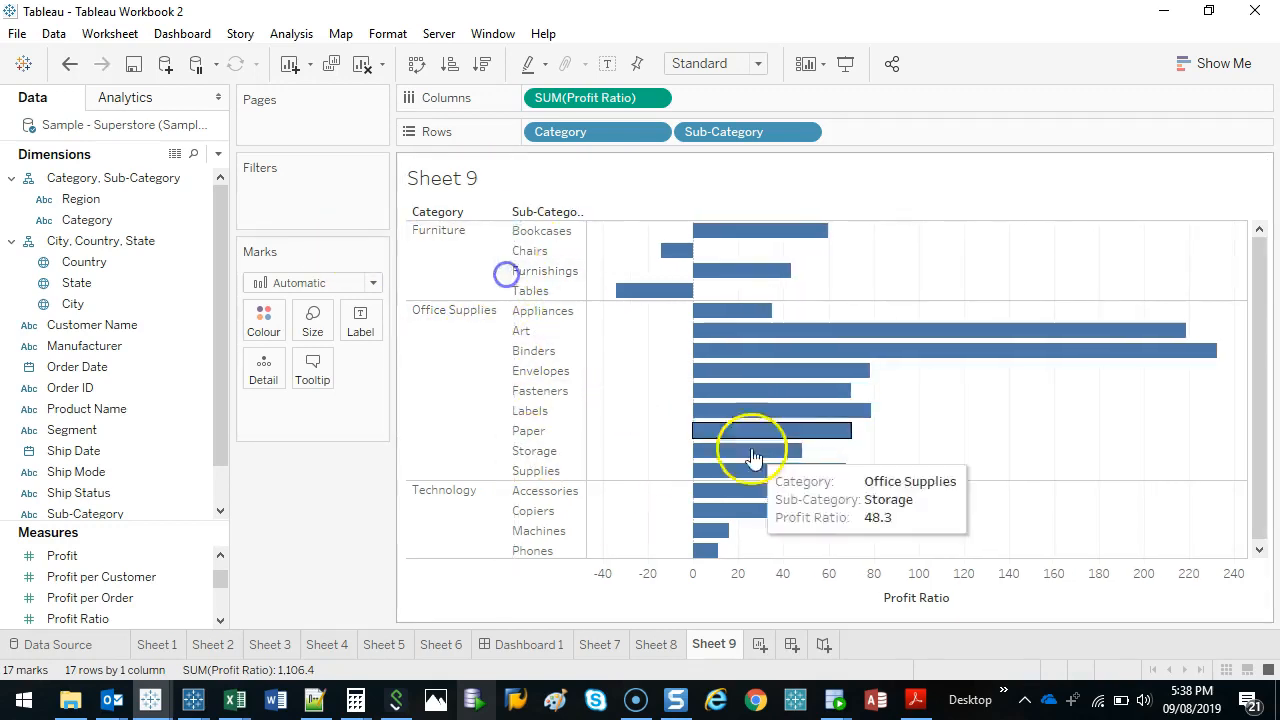
drag(1262, 384, 1269, 429)
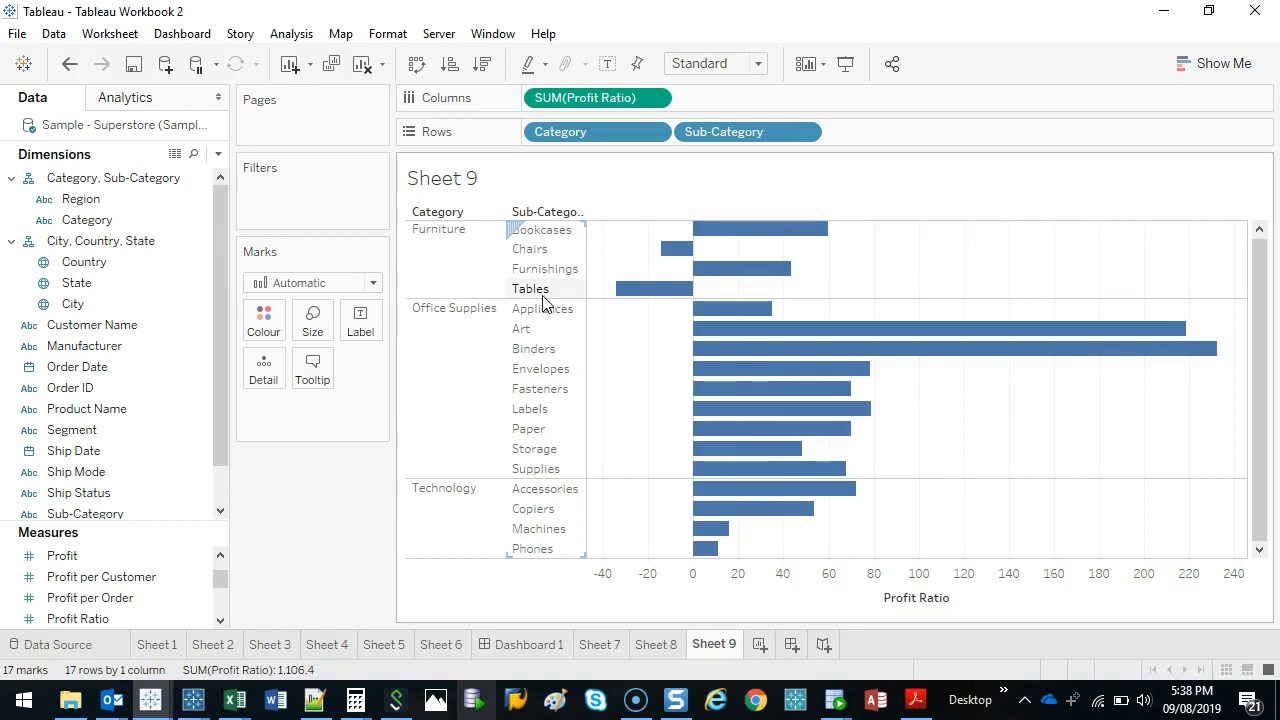
Select the Bookcases, Furnishings, Art, Labels, Paper, Copiers, Phones and Envelopes bars and group them by All Dimensions.
click(740, 229)
ctrl+click(718, 270)
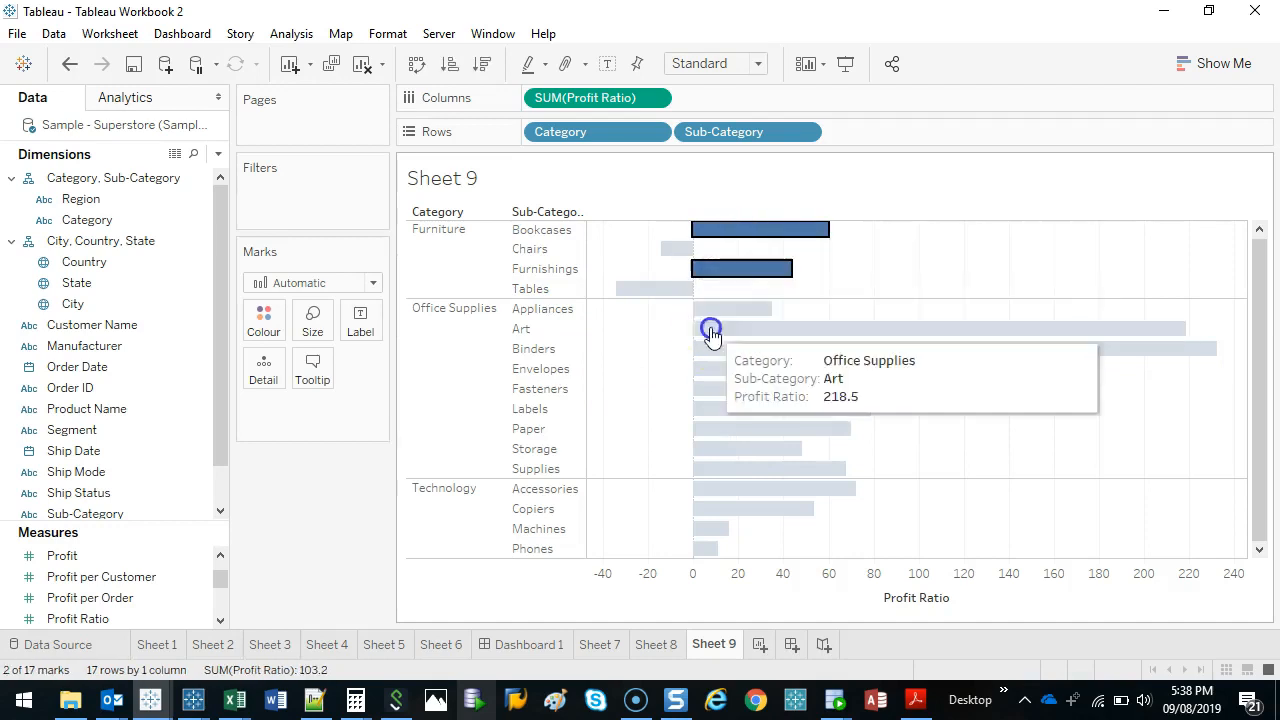
ctrl+click(710, 328)
ctrl+click(767, 428)
ctrl+click(787, 412)
ctrl+click(800, 508)
ctrl+click(706, 548)
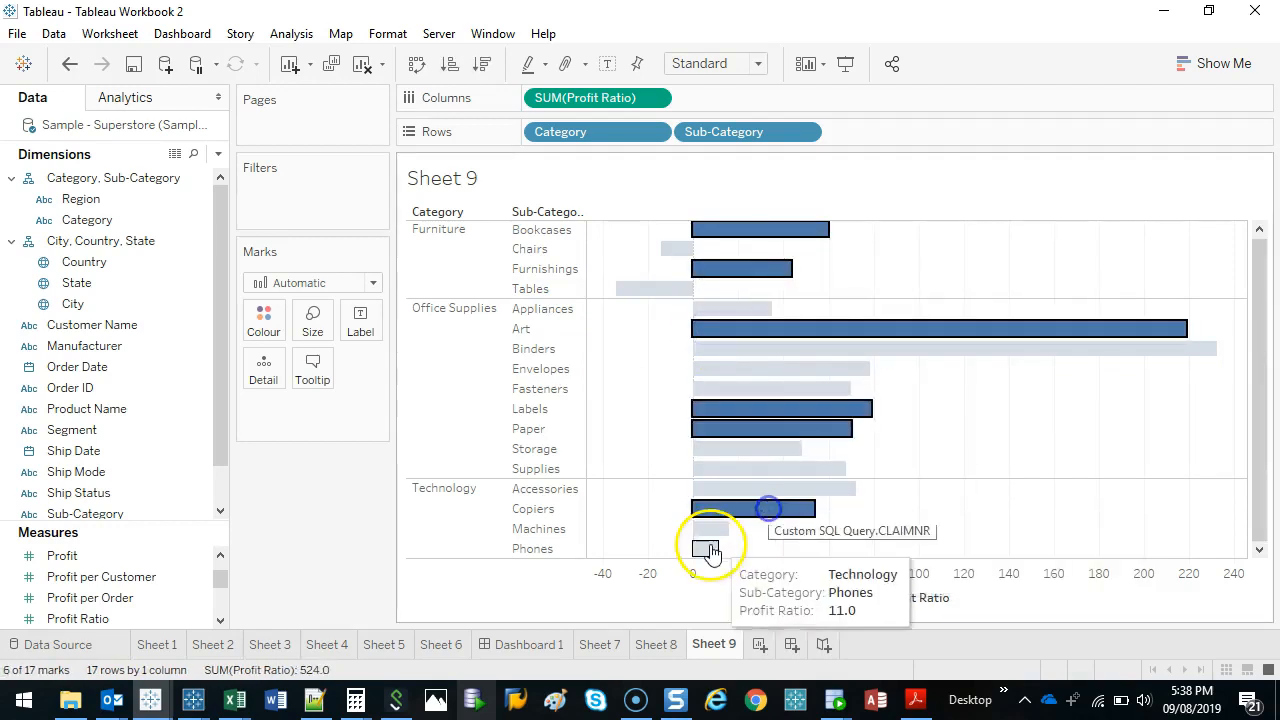
click(1257, 397)
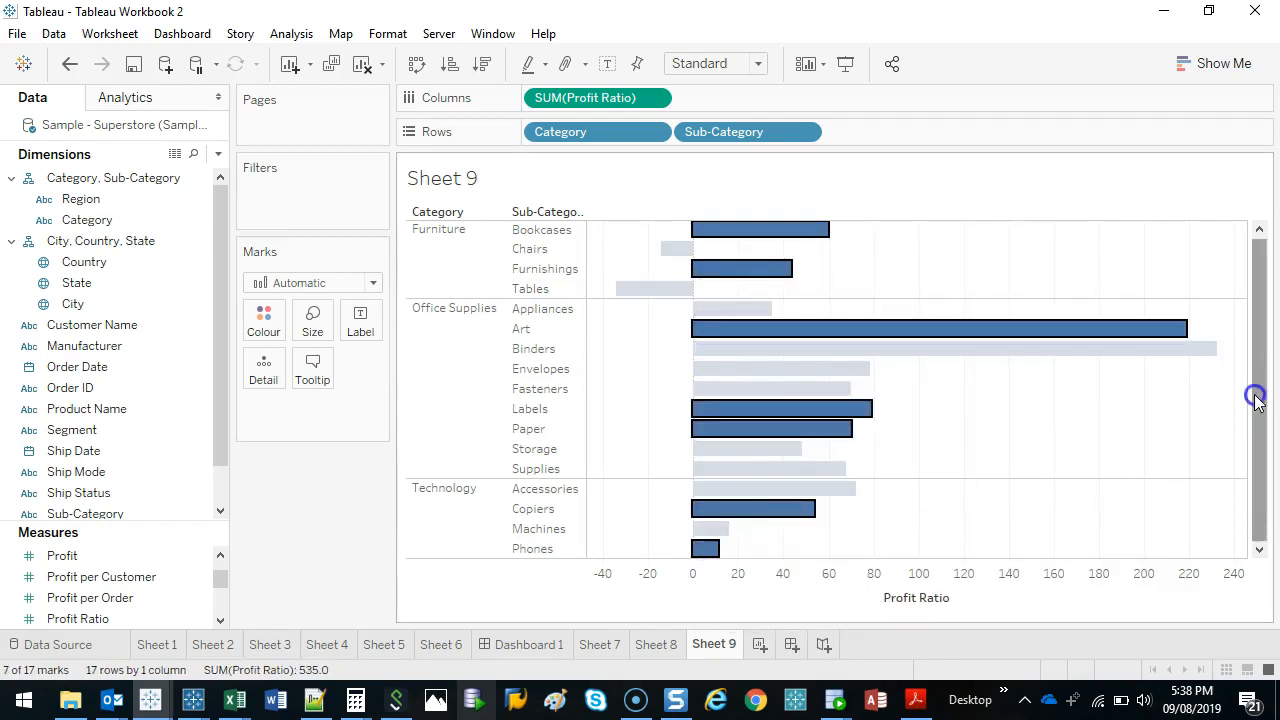
ctrl+click(826, 370)
click(1059, 356)
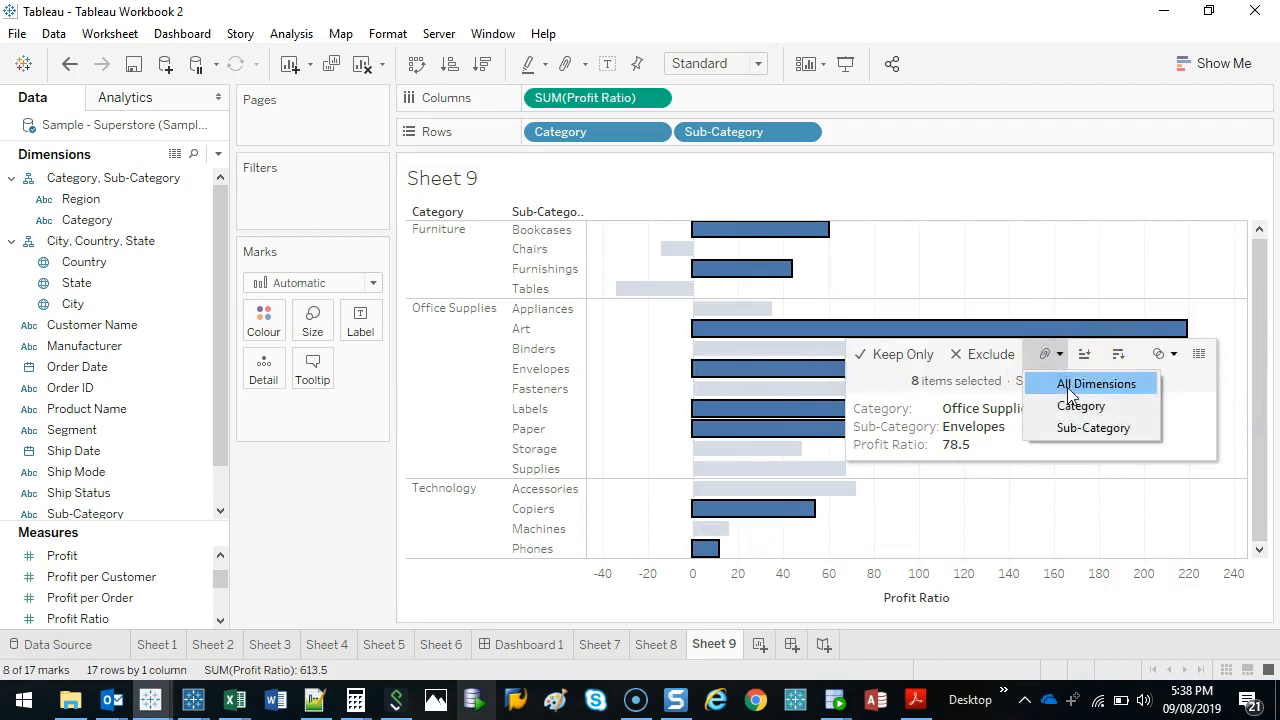
click(1063, 382)
Place the Category & Sub-Category group first on Rows and take it off the shelf again.
drag(126, 177, 550, 136)
drag(1100, 285, 1095, 356)
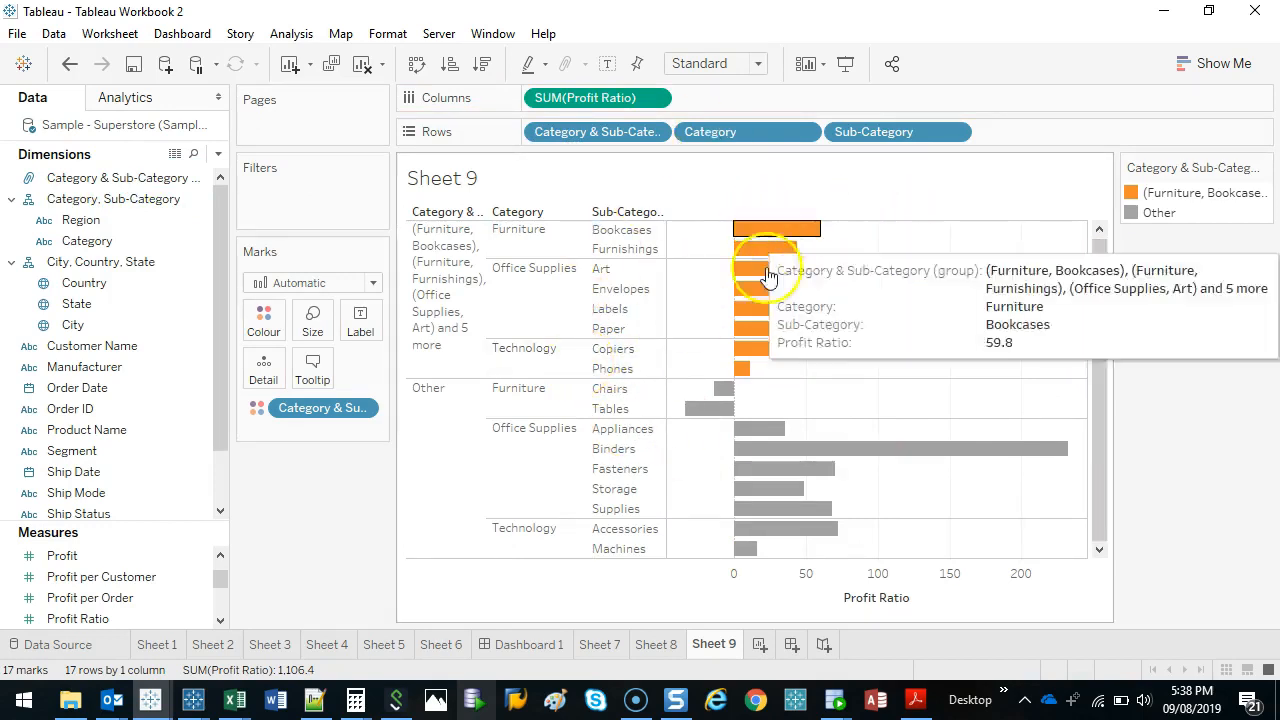
drag(604, 134, 343, 491)
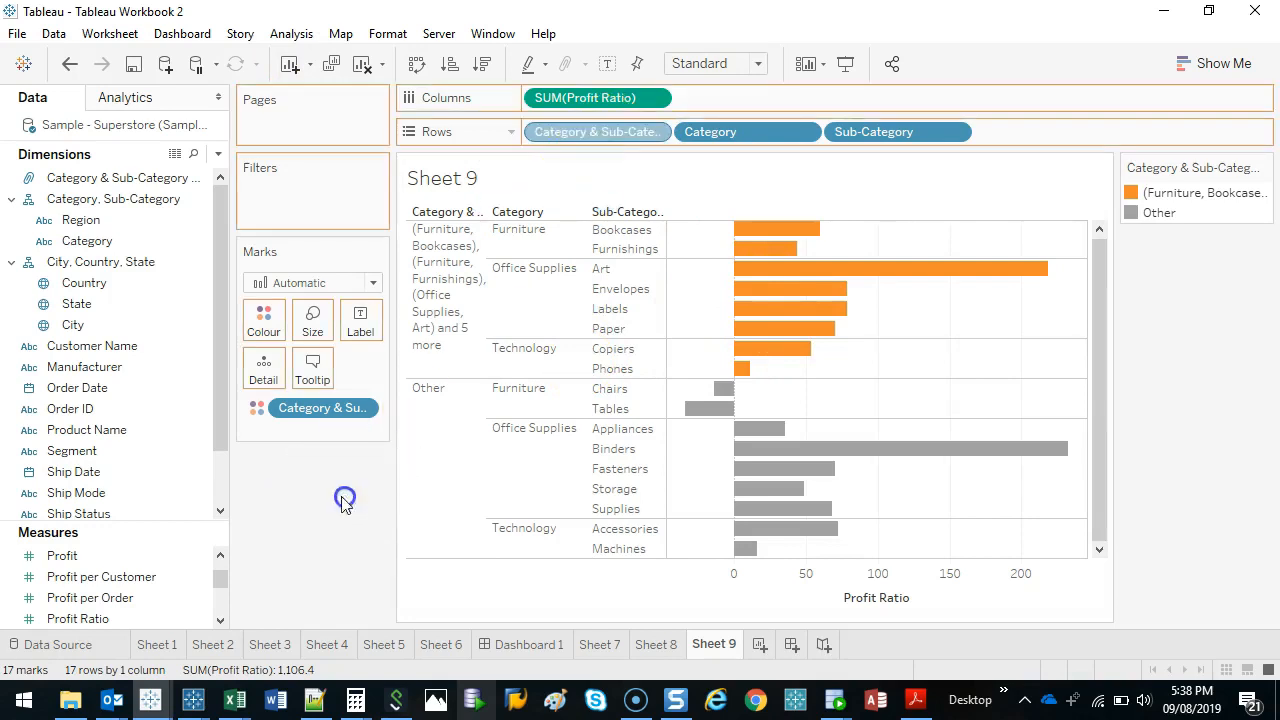
Add a new worksheet, widen the field list, and plot the City field as a map.
click(762, 645)
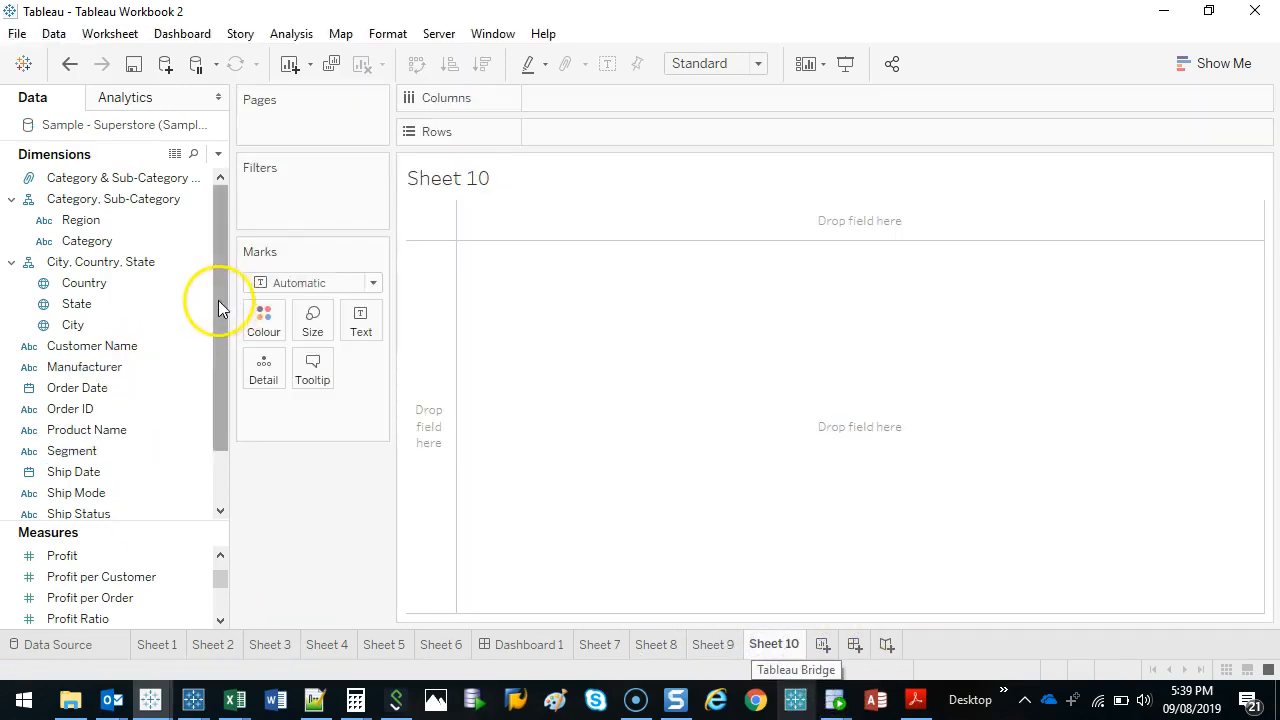
drag(228, 303, 246, 303)
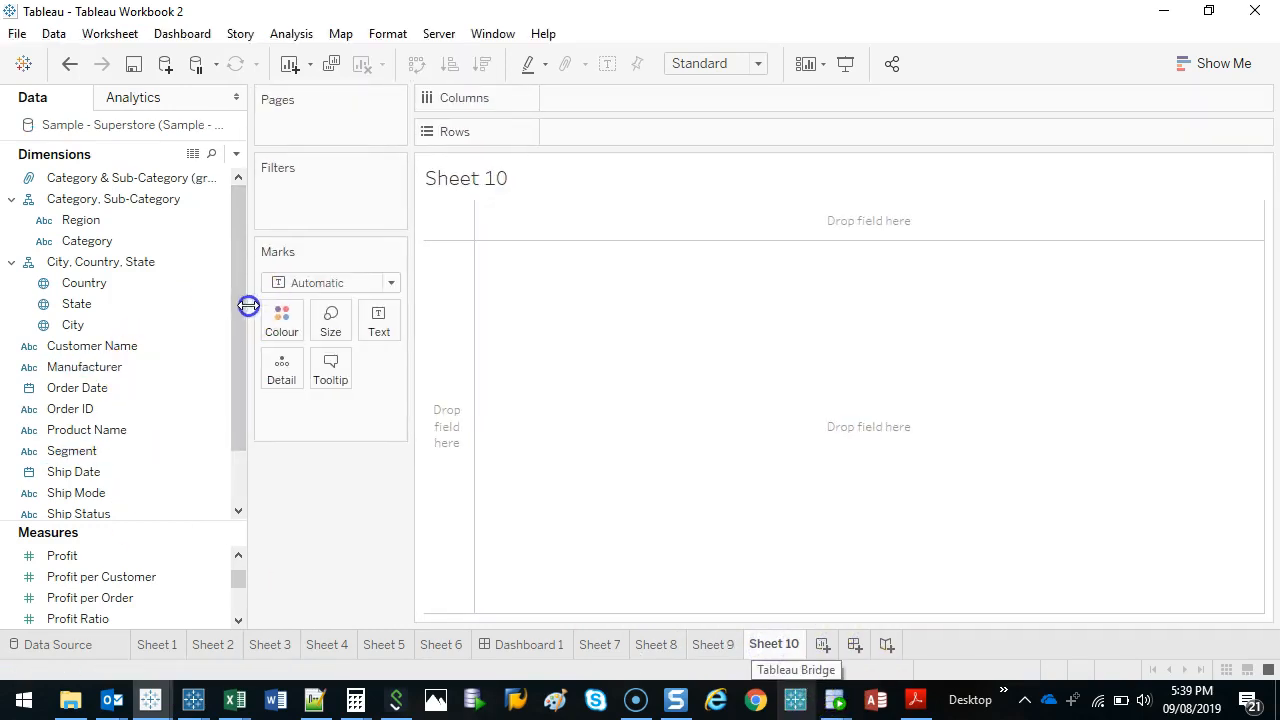
double_click(107, 322)
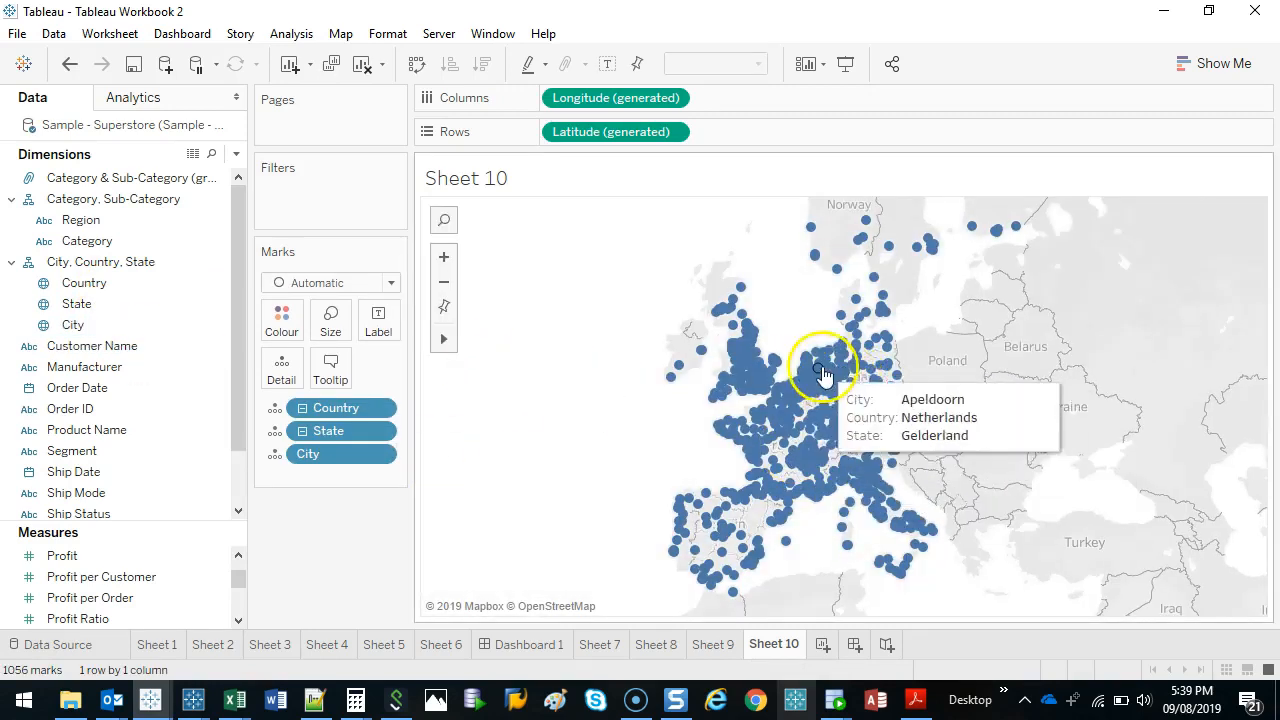
Reduce the size of the city marks on the map.
click(332, 320)
drag(367, 370, 350, 367)
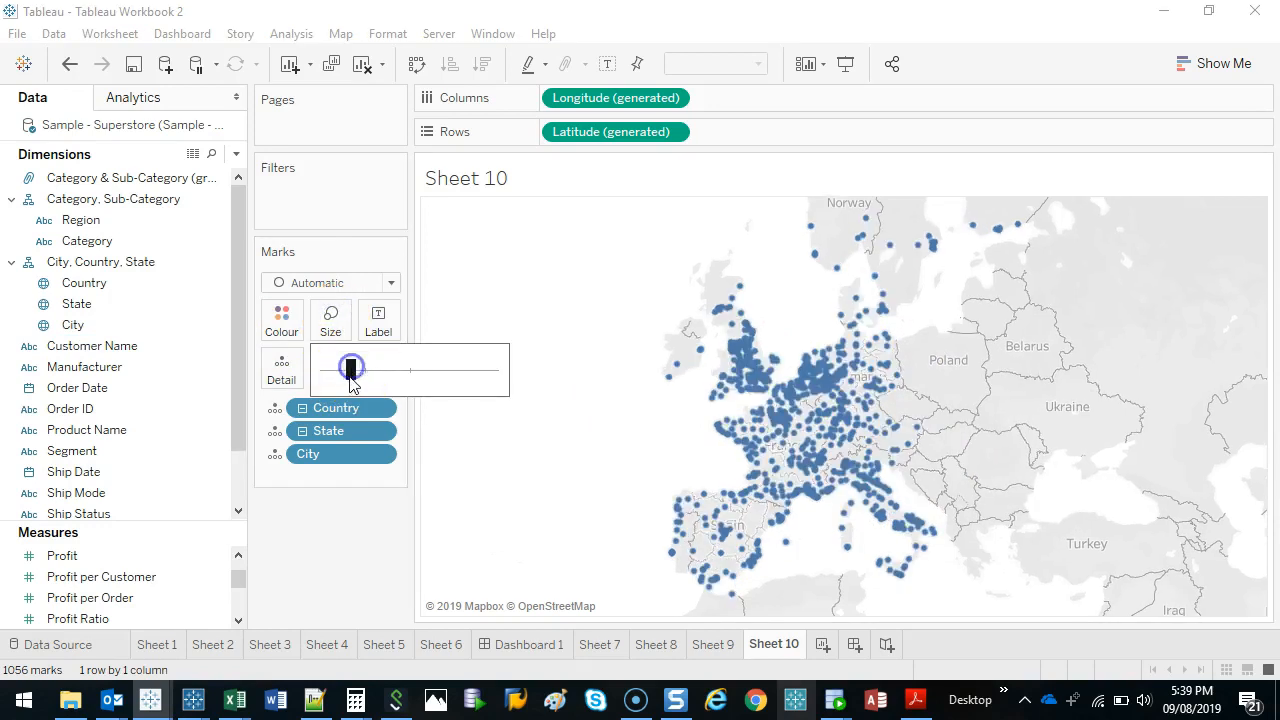
click(355, 552)
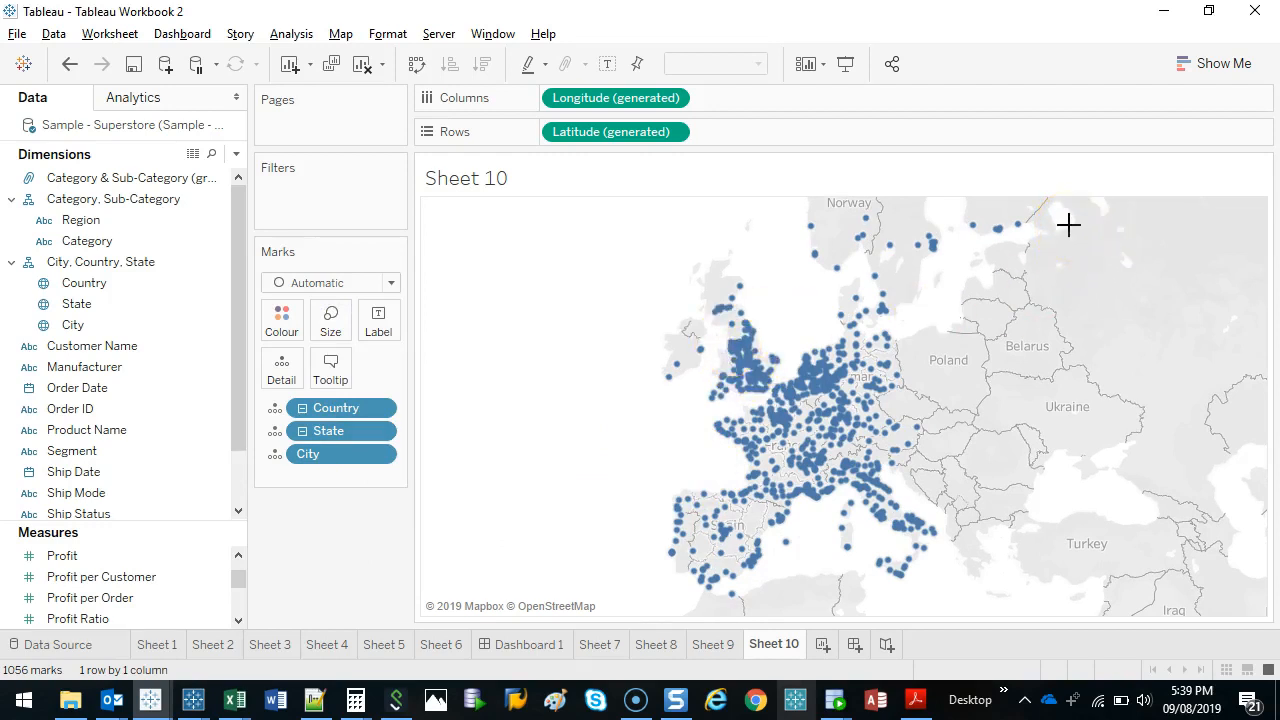
drag(973, 170, 642, 272)
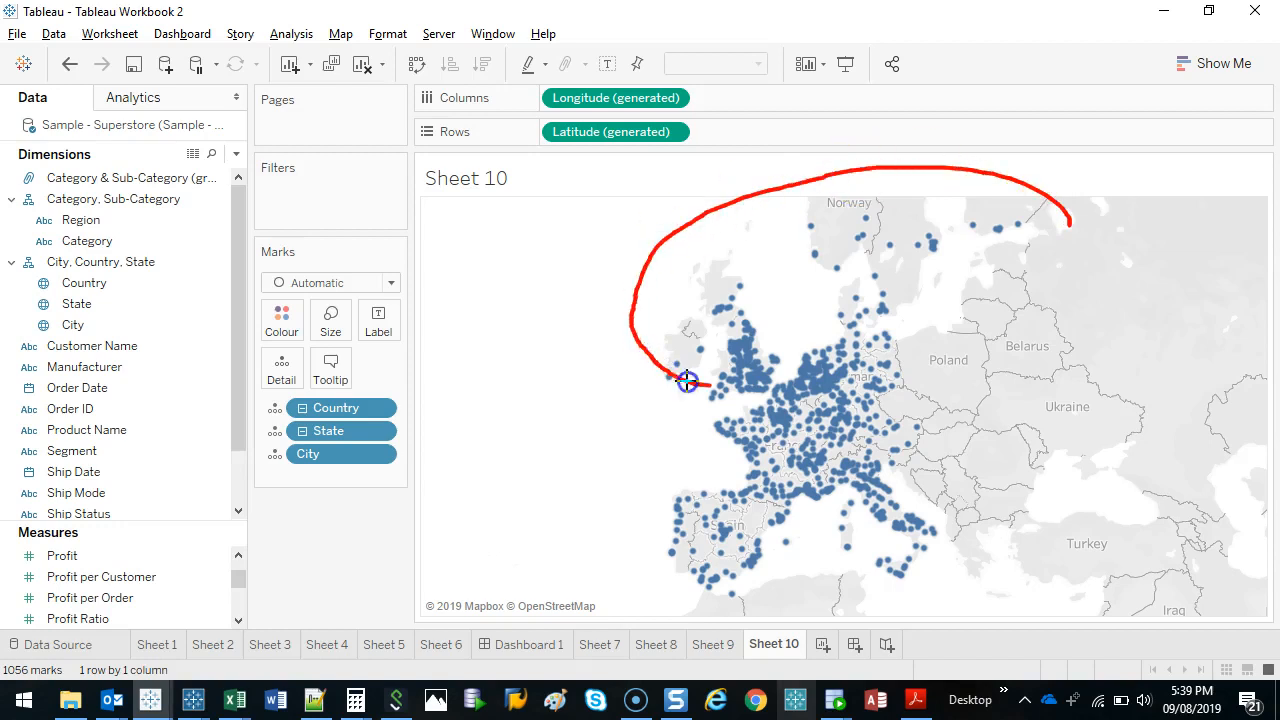
drag(687, 382, 1067, 264)
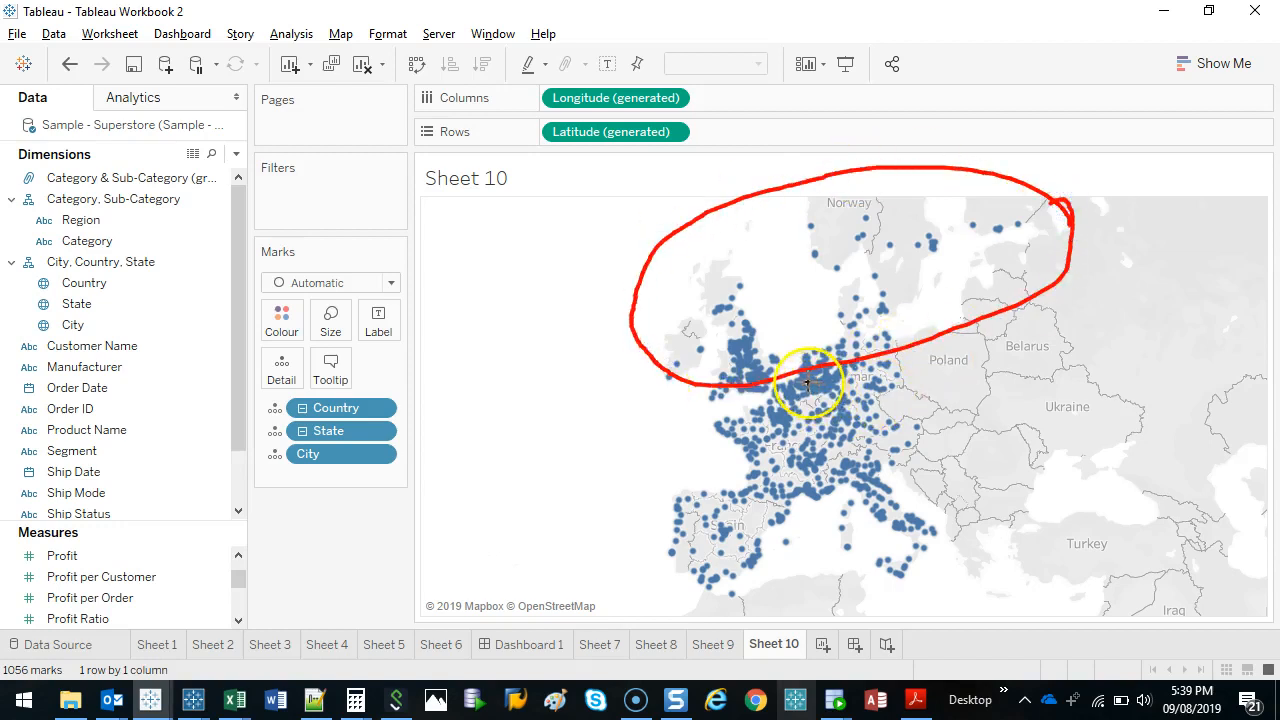
mouse_move(807, 383)
mouse_down()
mouse_move(665, 460)
mouse_move(805, 505)
mouse_move(815, 378)
mouse_up()
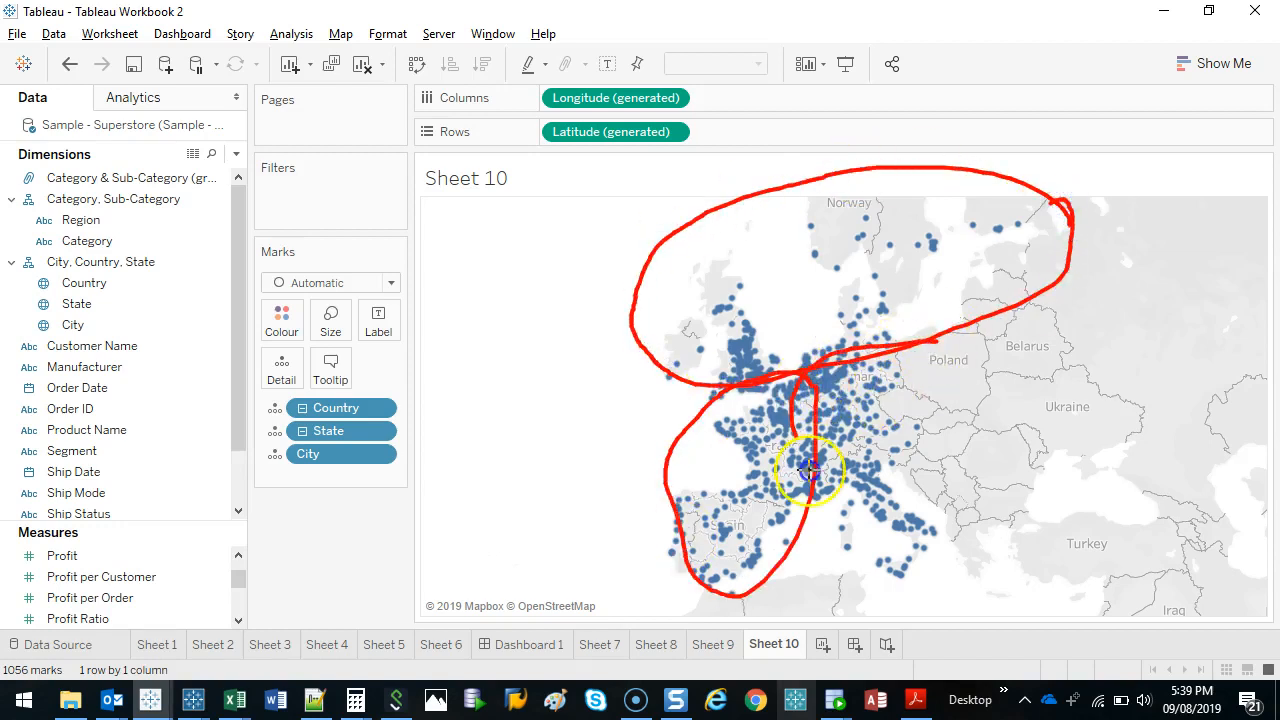
drag(808, 468, 918, 342)
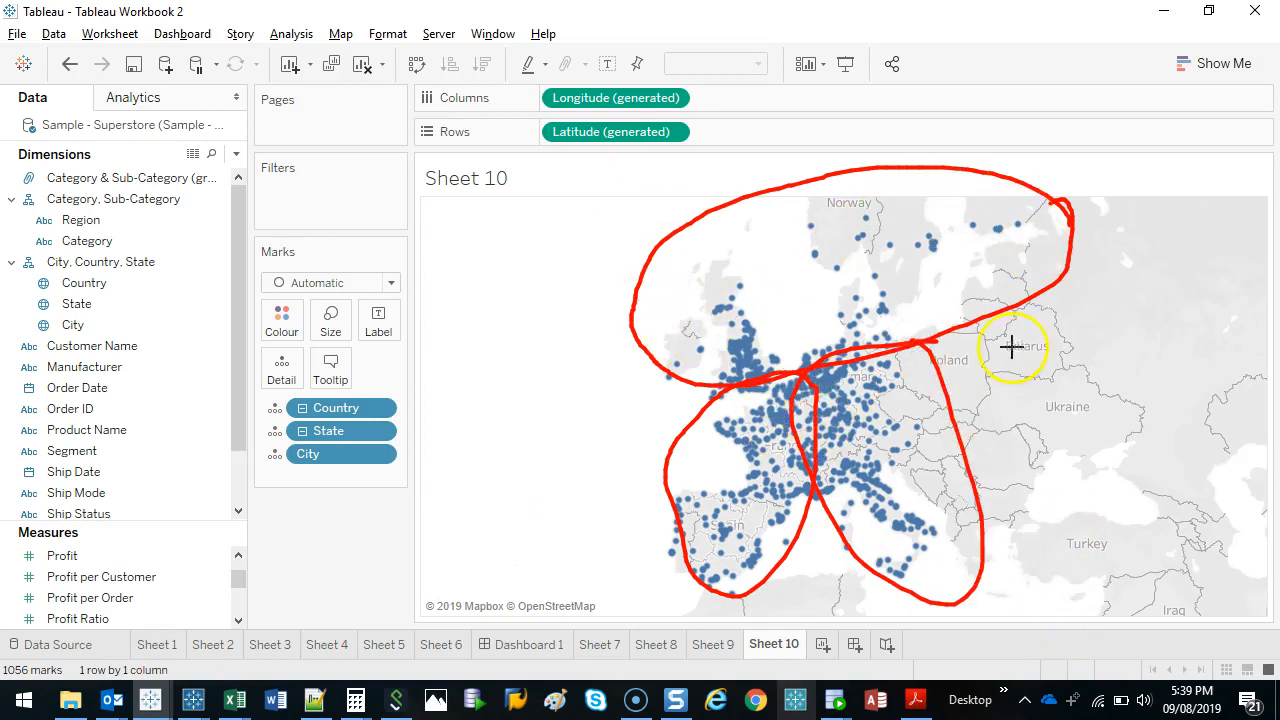
key(Escape)
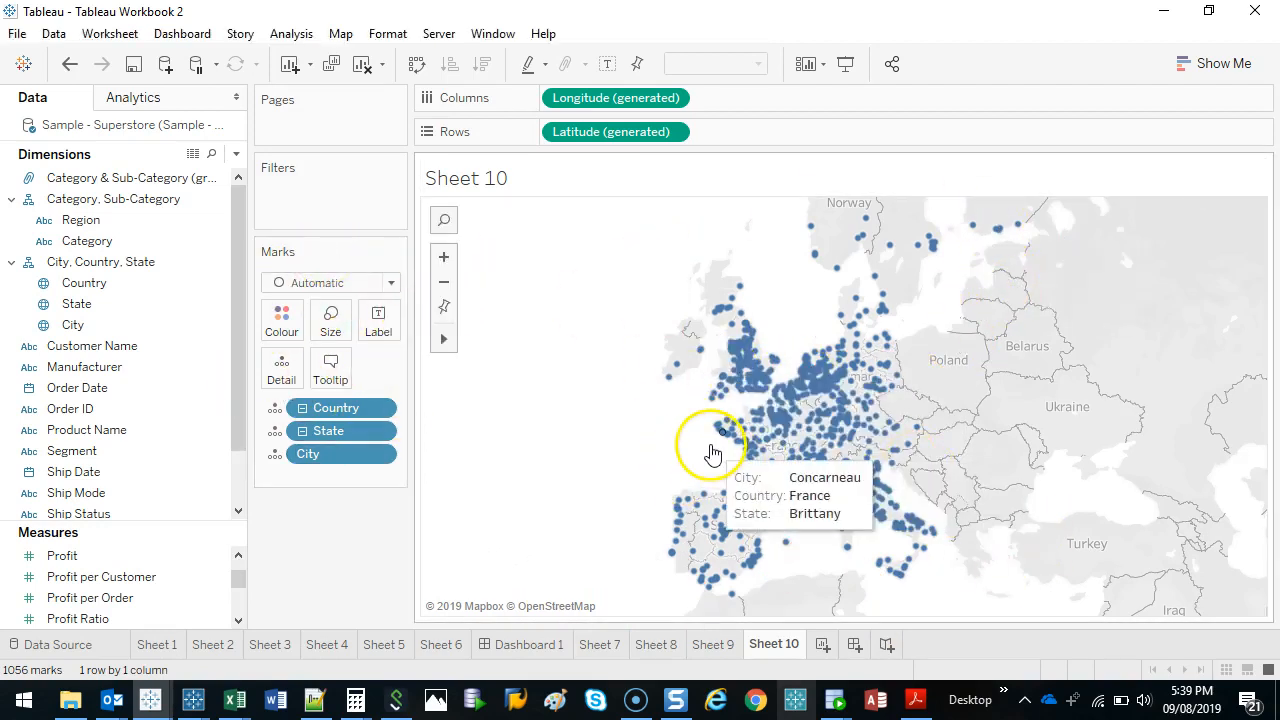
Try rectangular selections over the central and northern European cities, and clear the selection.
drag(767, 356, 861, 458)
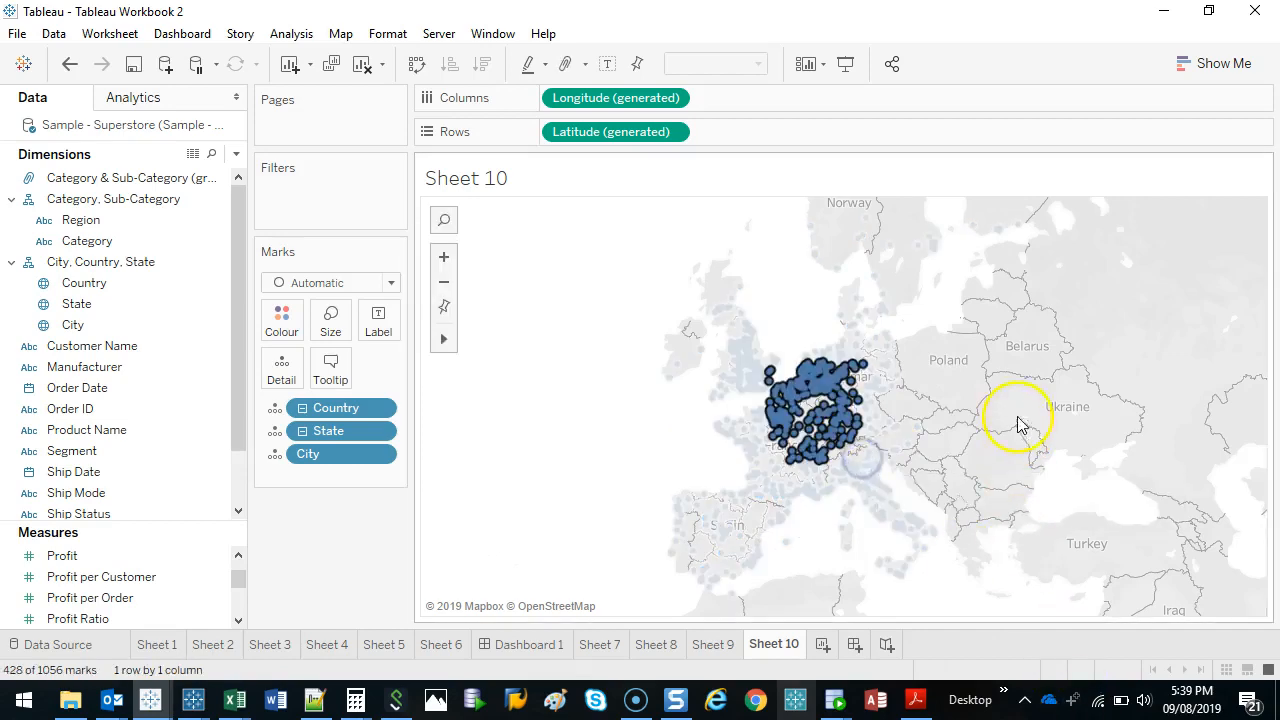
drag(1077, 223, 555, 412)
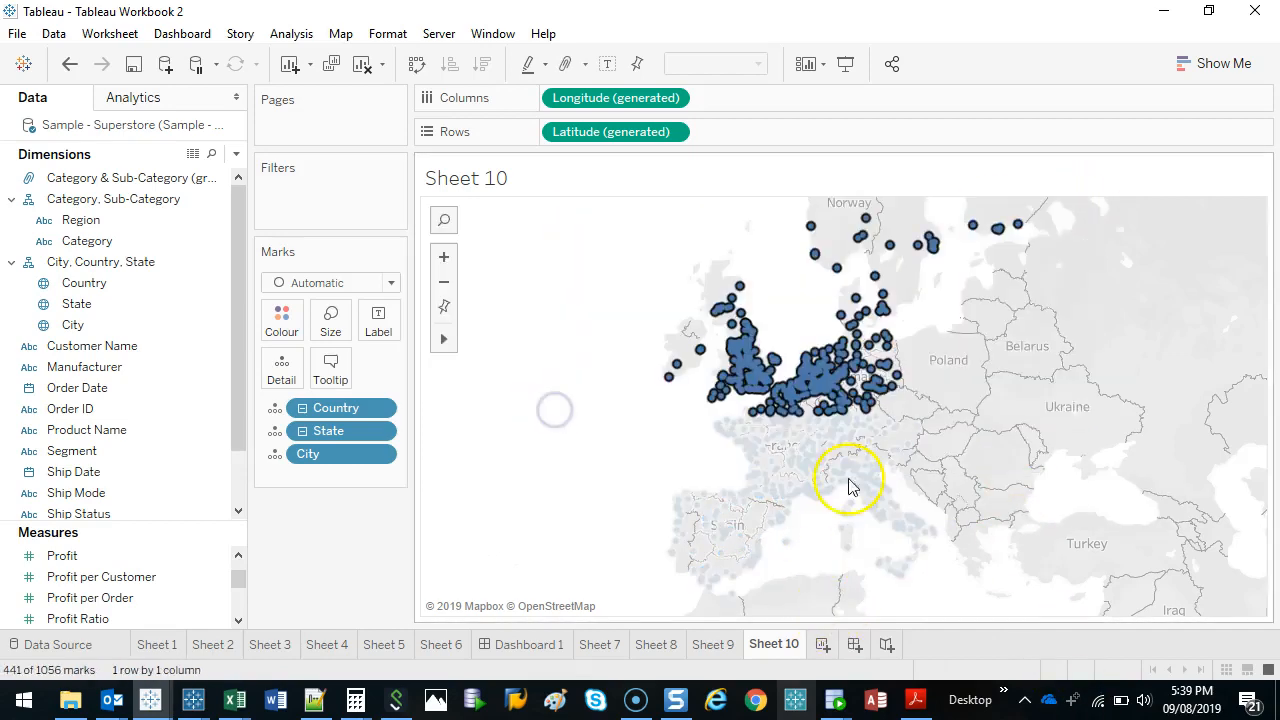
click(1055, 377)
Switch the map to Lasso selection, try it on the northern European cities with the grouping options open, and clear the selection.
mouse_move(446, 344)
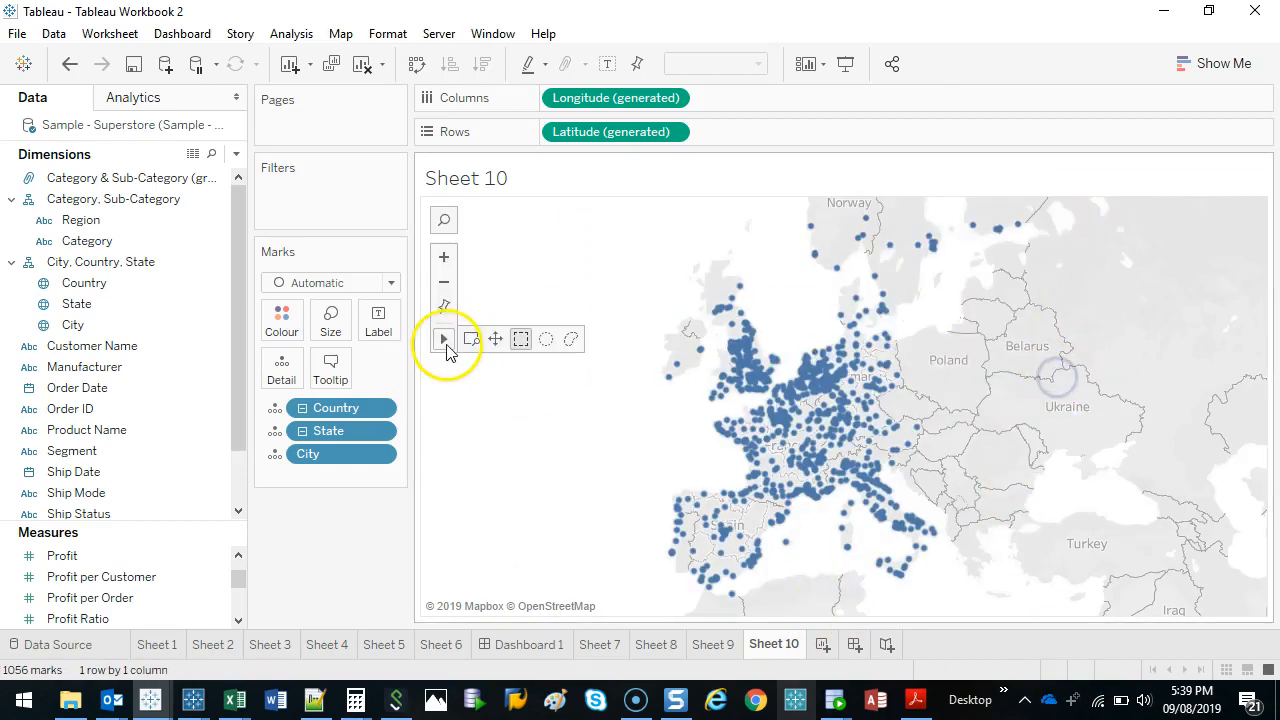
click(571, 340)
mouse_move(1108, 236)
mouse_down()
mouse_move(790, 202)
mouse_move(594, 351)
mouse_move(832, 436)
mouse_move(1017, 443)
mouse_move(1062, 266)
mouse_up()
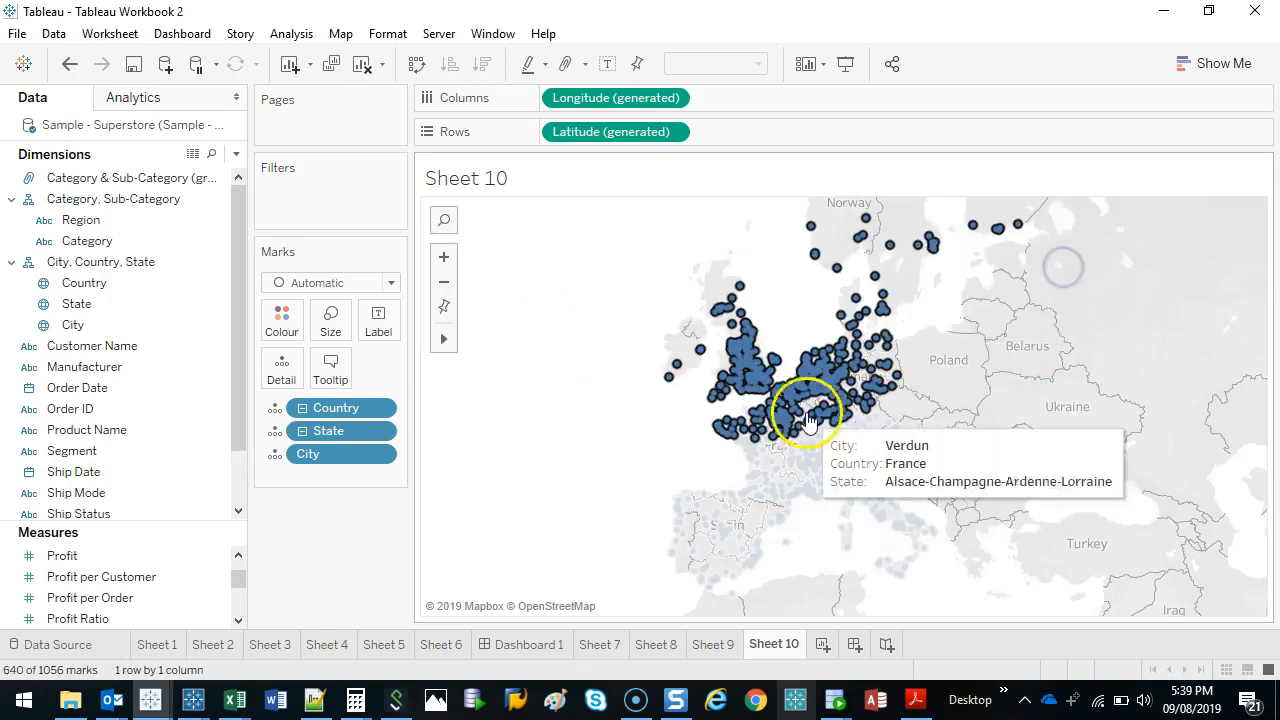
mouse_move(797, 409)
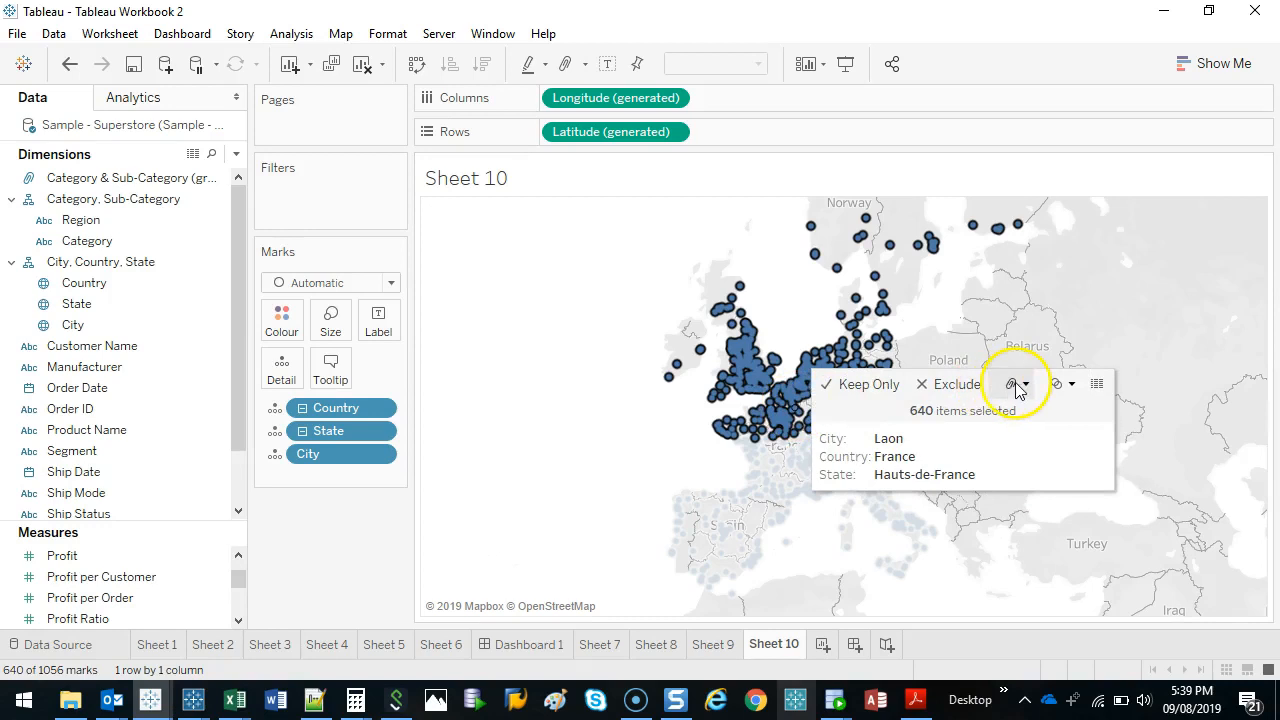
click(1017, 386)
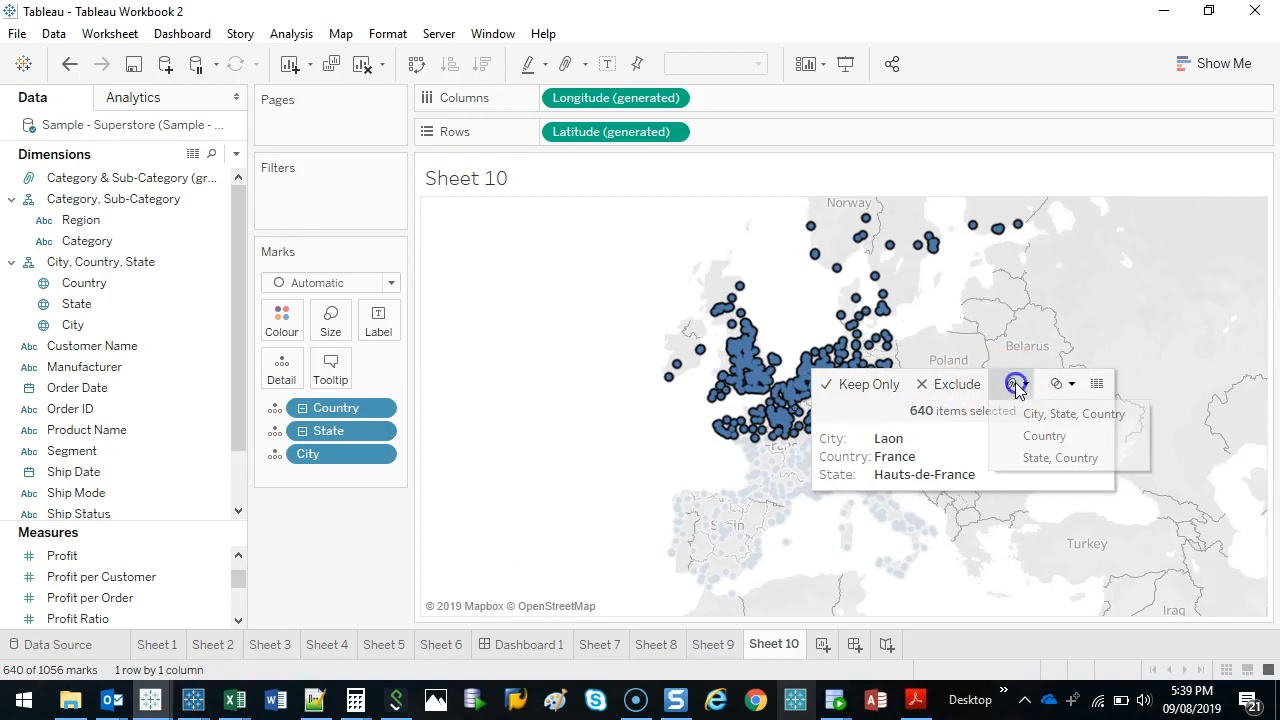
click(530, 410)
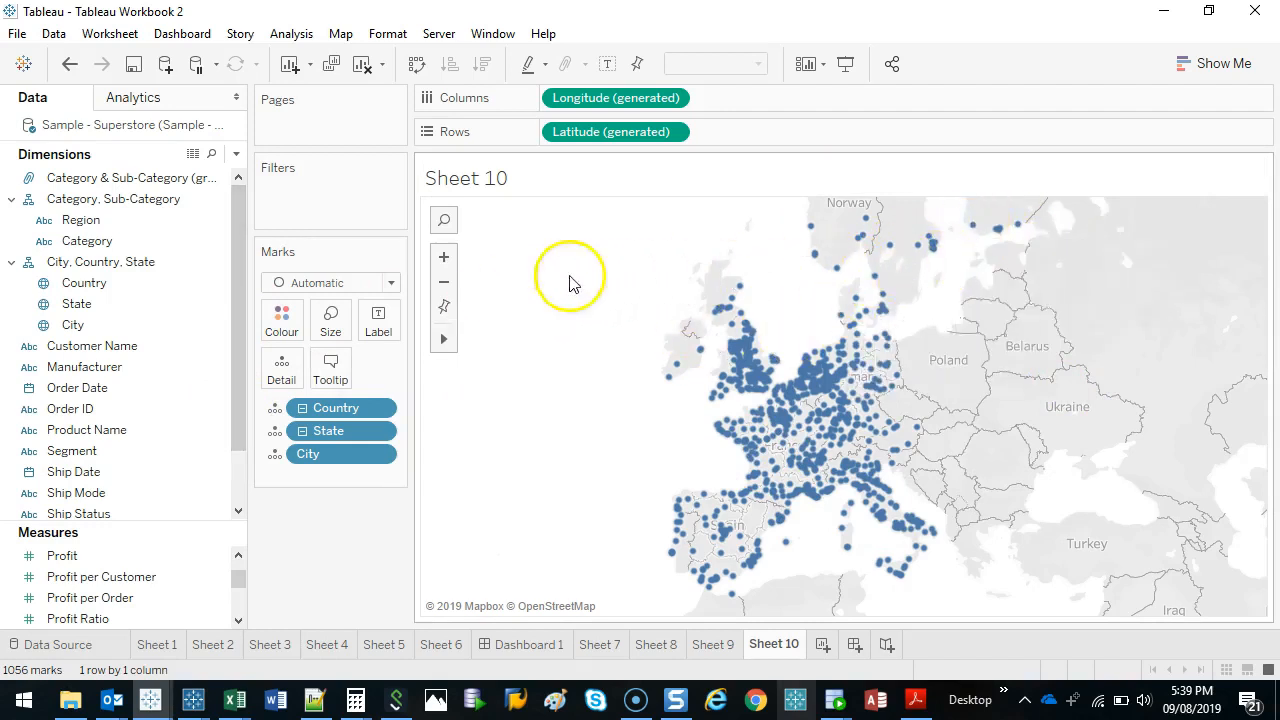
Lasso the cities in the British Isles, Scandinavia and along the Dutch and north German coast, and group them by City, State, Country.
mouse_move(1074, 244)
mouse_down()
mouse_move(960, 194)
mouse_move(631, 277)
mouse_move(680, 409)
mouse_move(850, 360)
mouse_move(994, 346)
mouse_move(1042, 365)
mouse_up()
click(1185, 400)
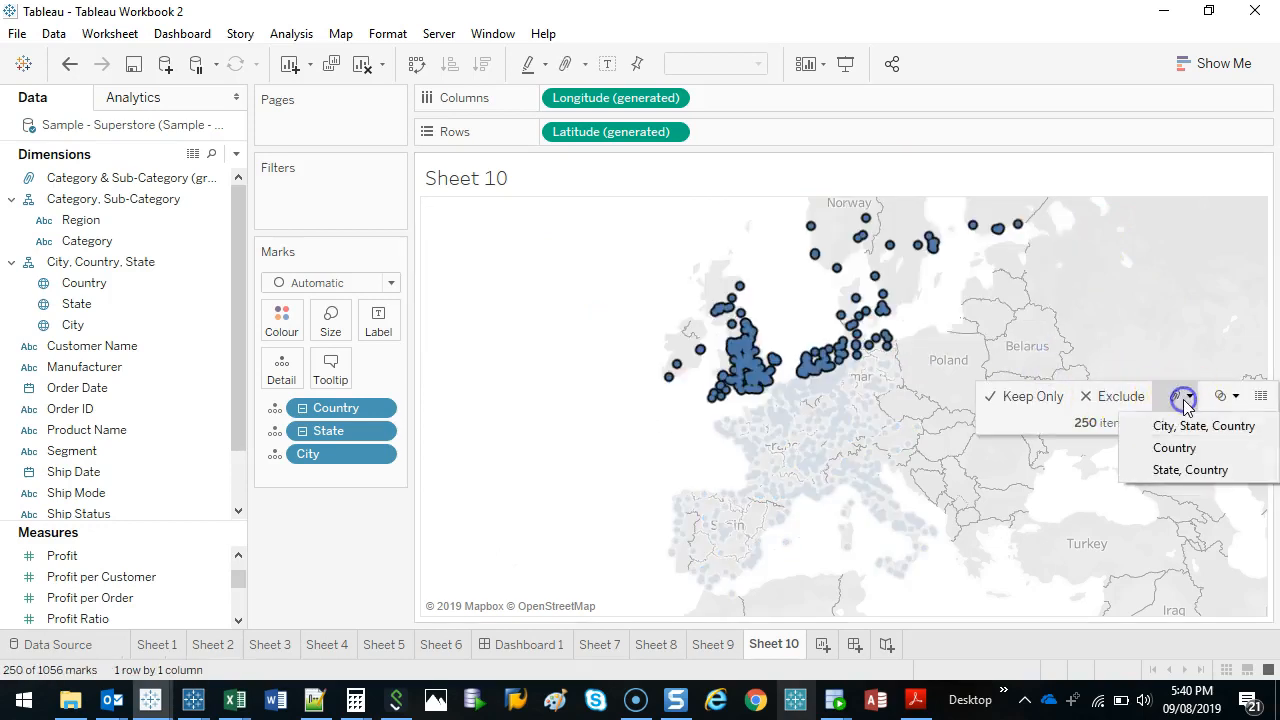
click(1195, 430)
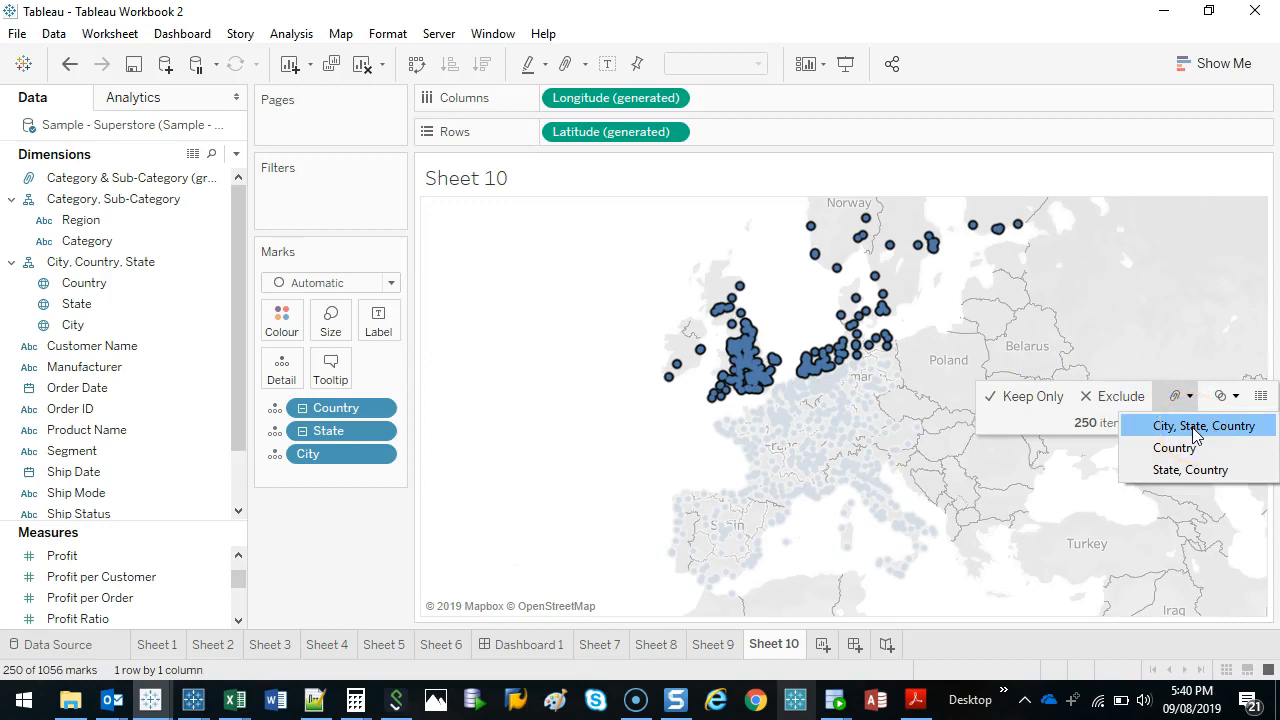
click(1015, 495)
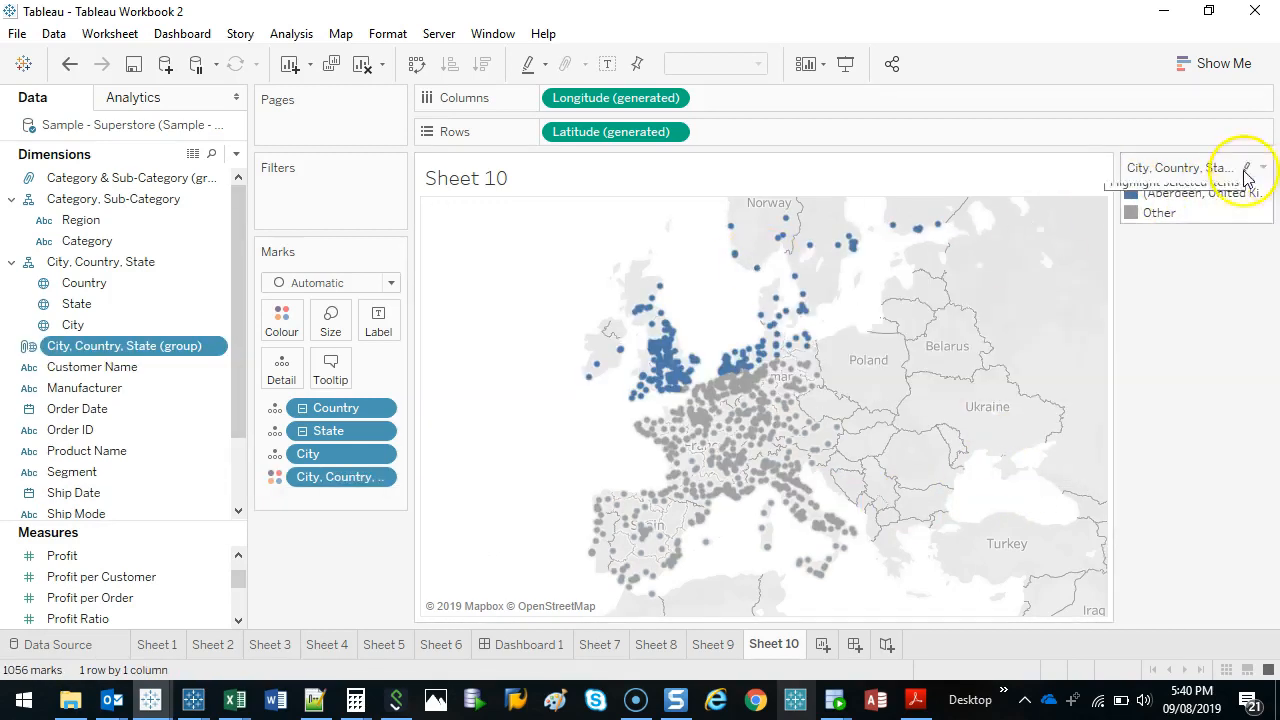
click(1195, 193)
click(889, 423)
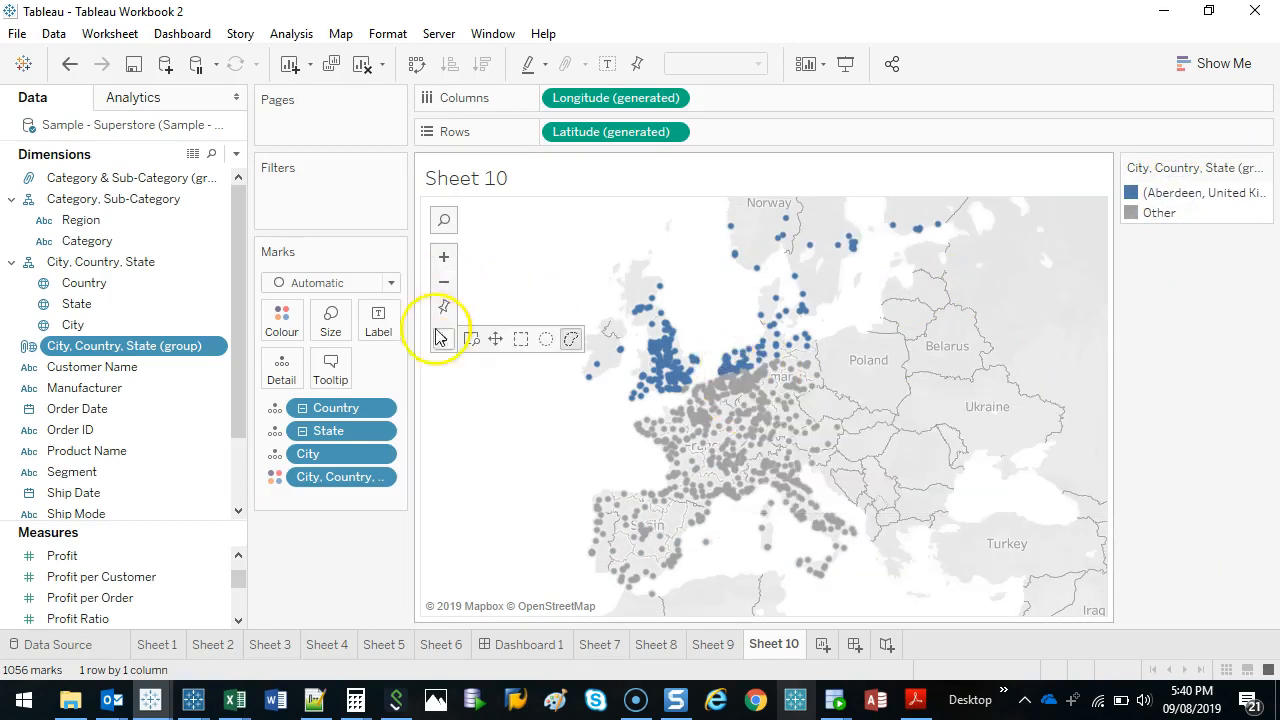
Try a lasso selection over the ungrouped cities in Belgium, the southern Netherlands and northwest Germany, clear it, and reset the map view.
click(463, 340)
drag(640, 357, 858, 386)
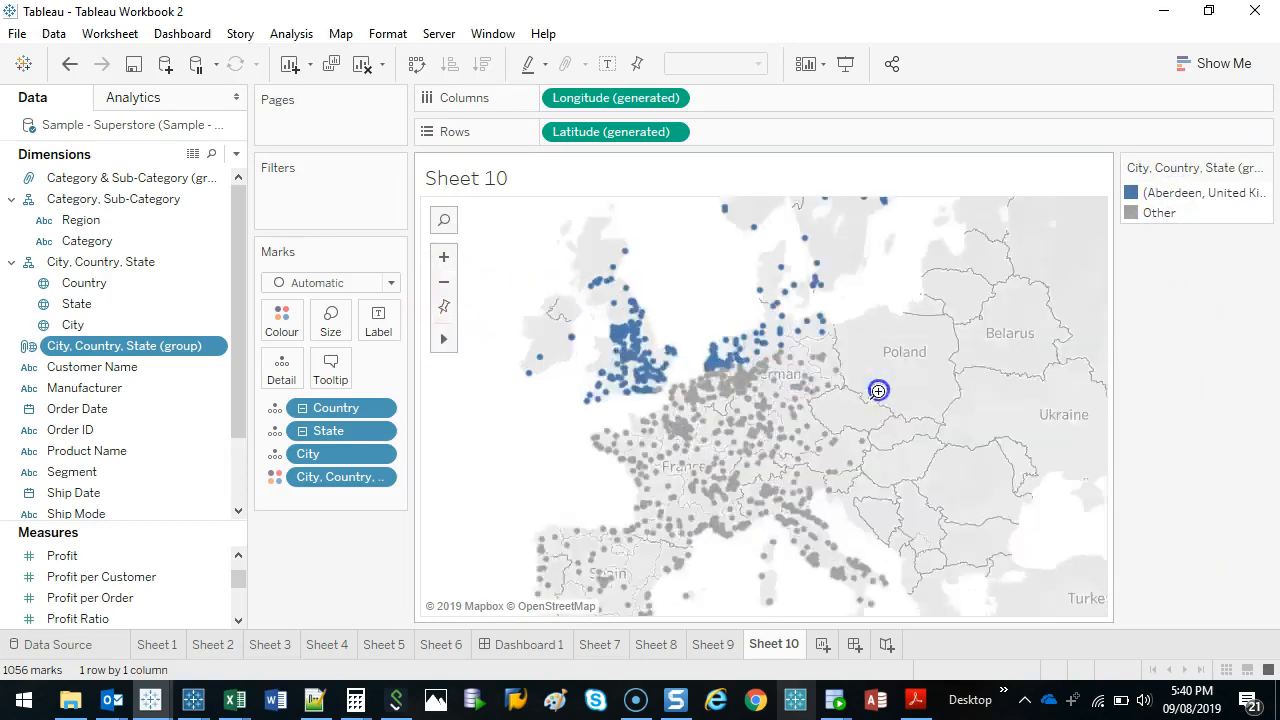
drag(517, 303, 1139, 476)
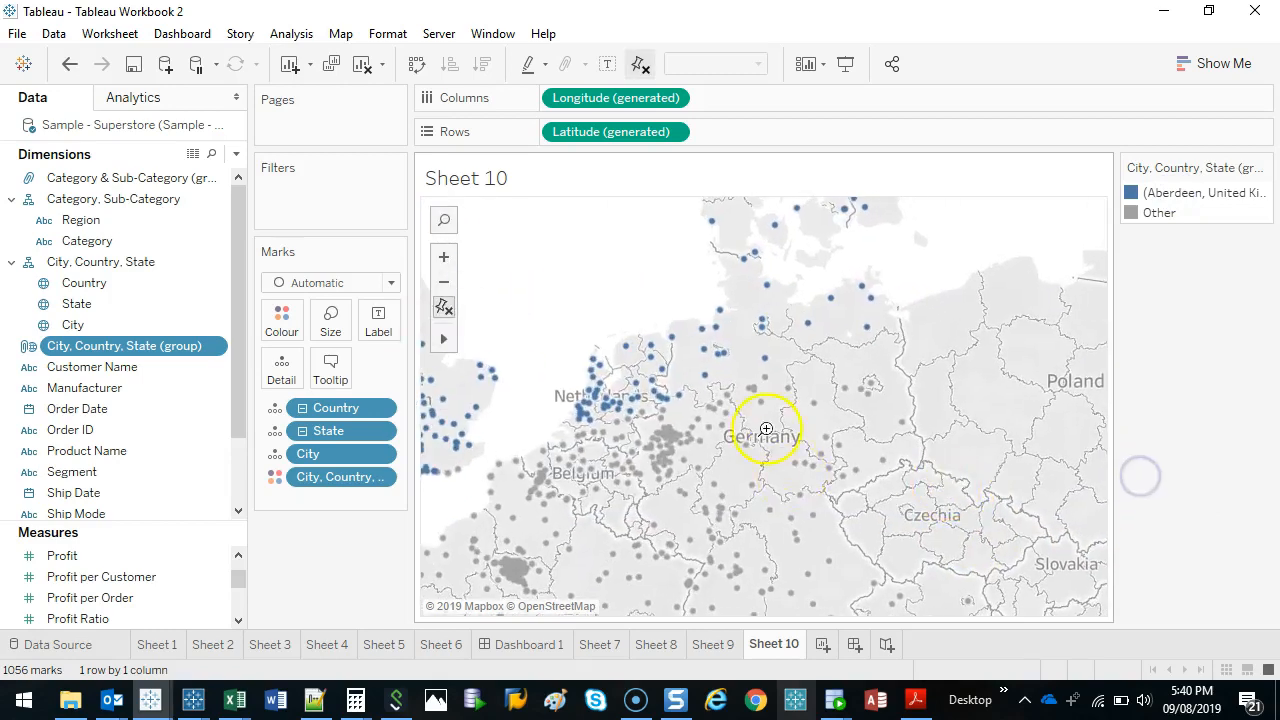
mouse_move(449, 347)
click(545, 340)
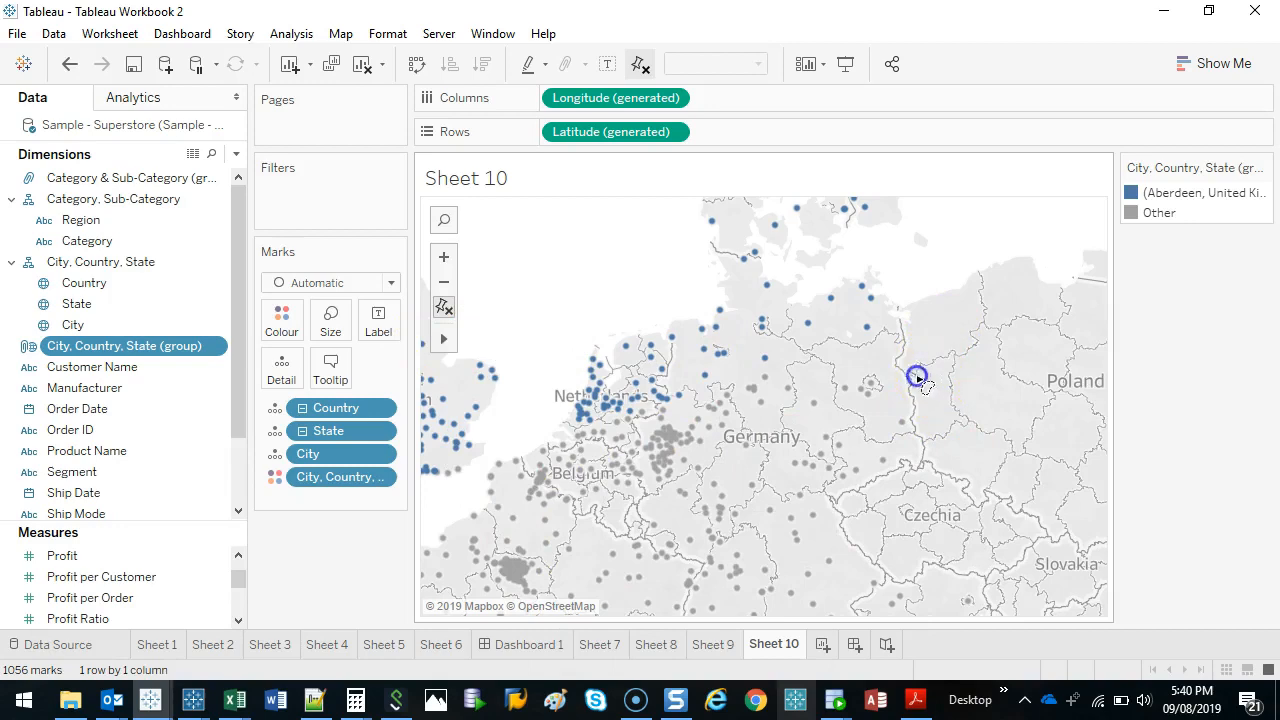
drag(798, 367, 689, 405)
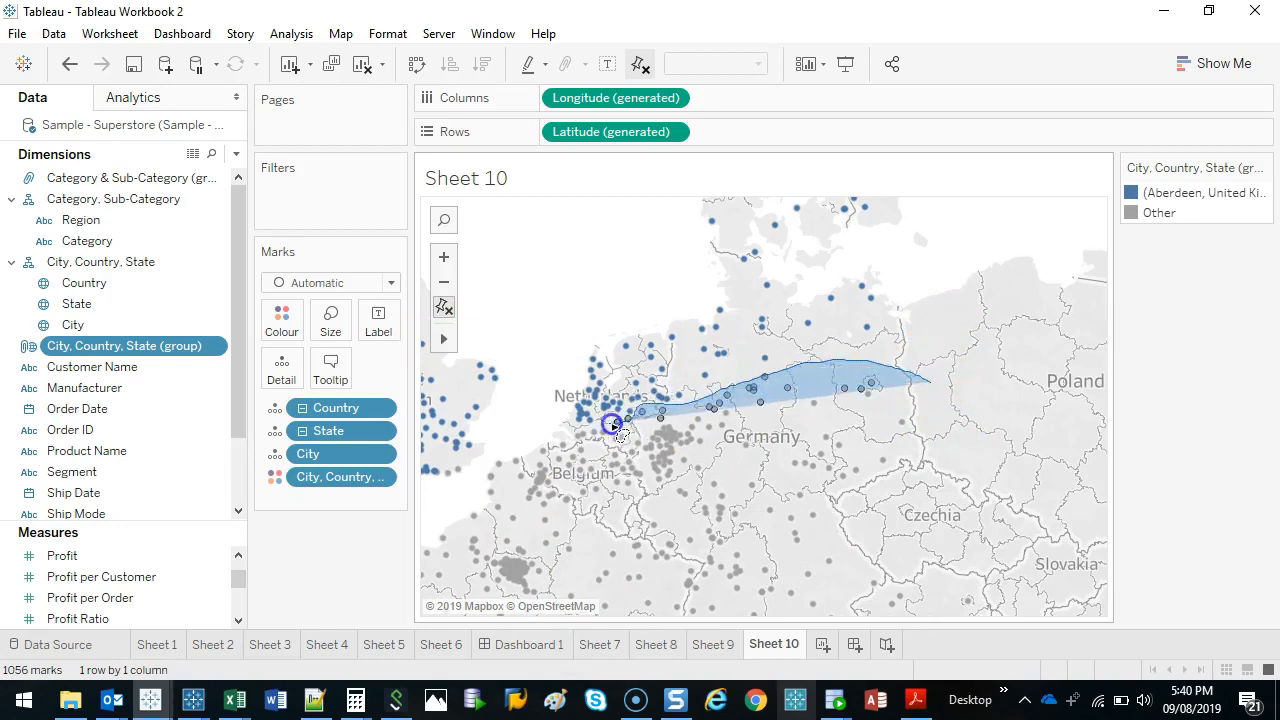
mouse_move(613, 425)
mouse_down()
mouse_move(517, 449)
mouse_move(537, 523)
mouse_move(951, 387)
mouse_up()
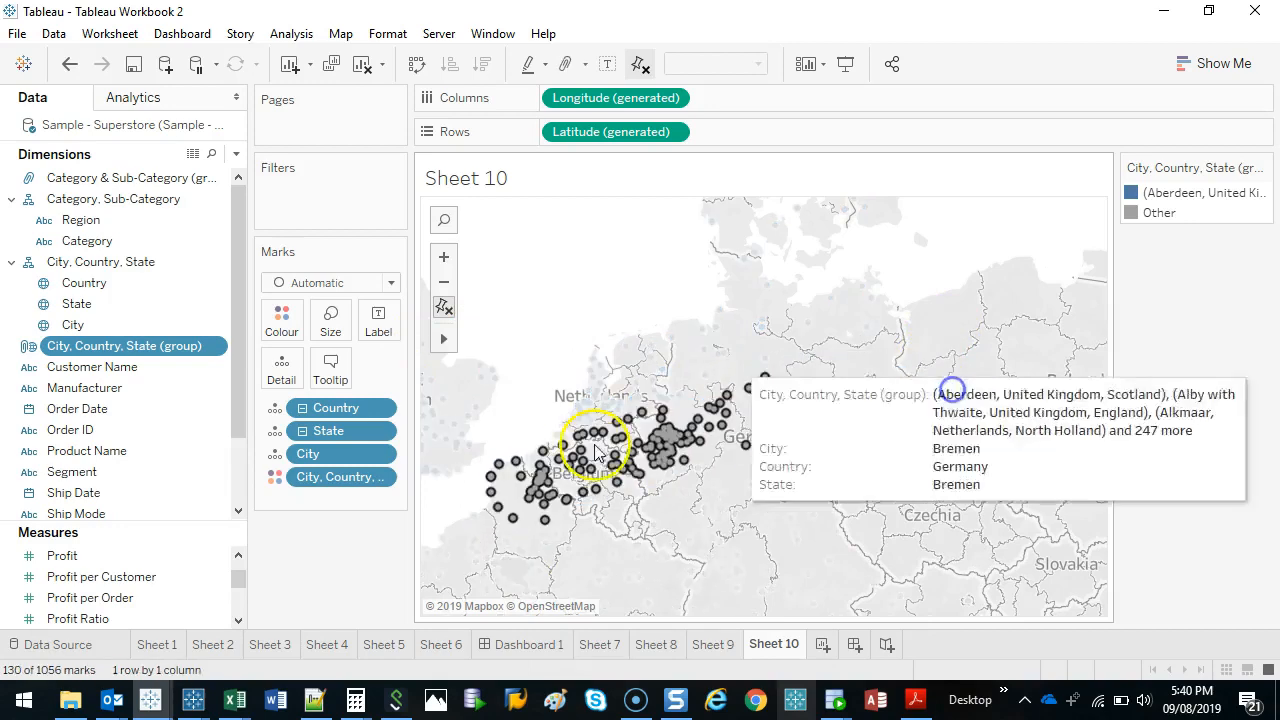
click(1016, 400)
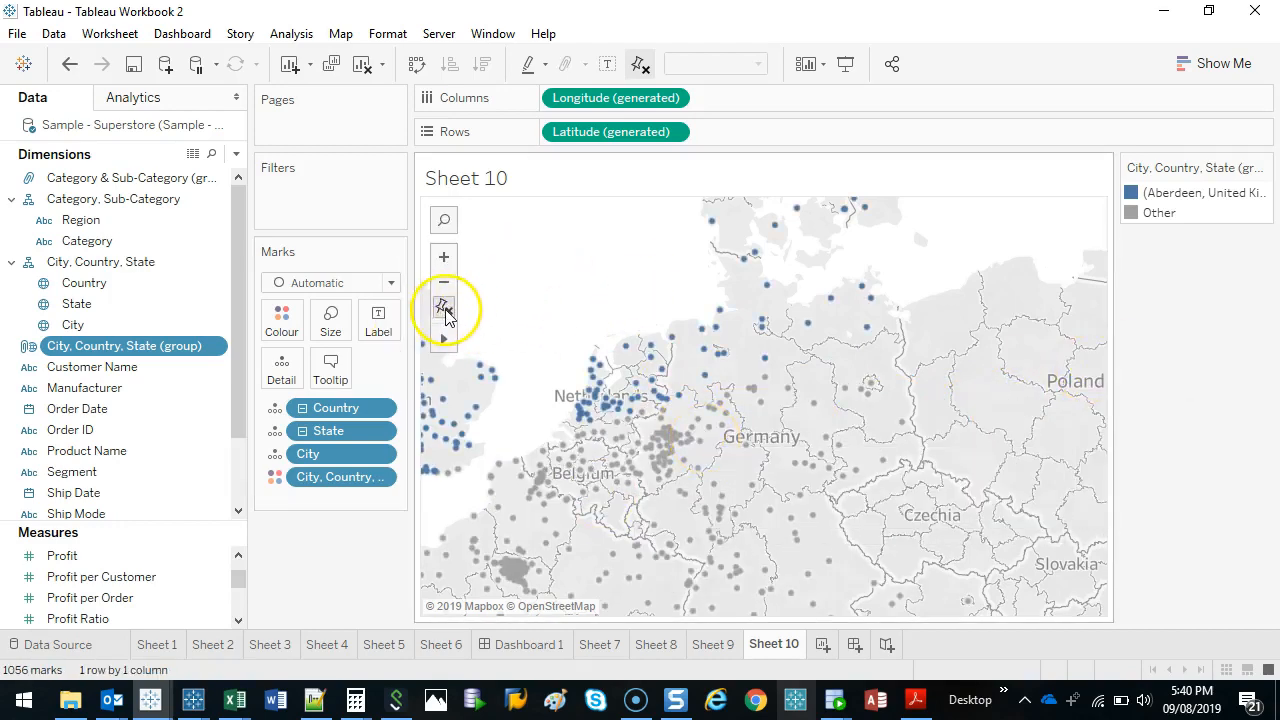
click(444, 308)
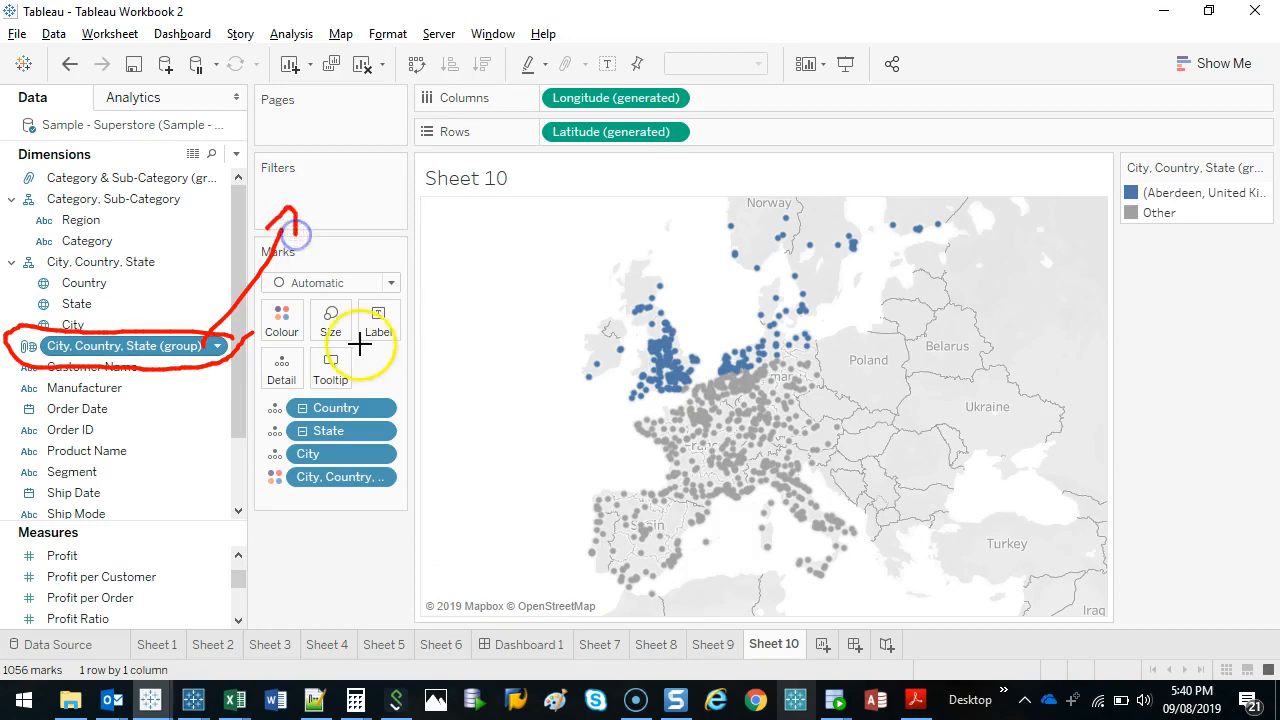
Filter the map by City, Country, State (group) to keep only Other.
drag(120, 345, 337, 205)
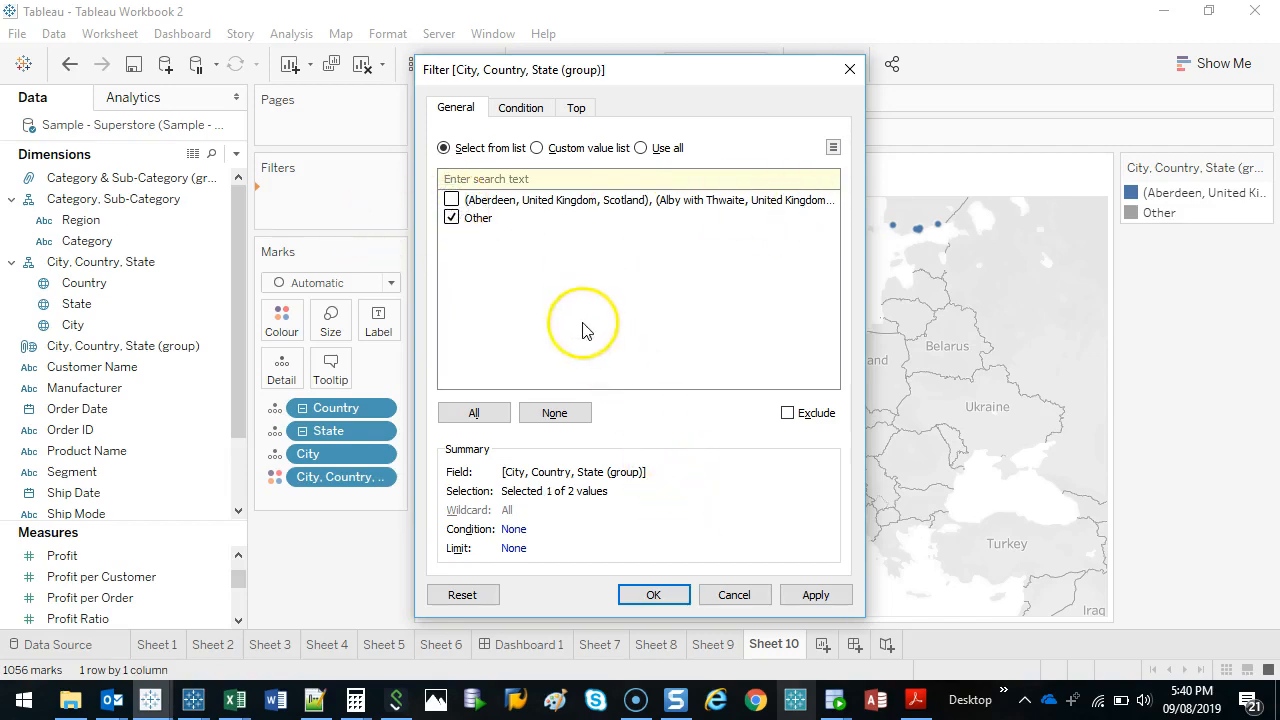
click(655, 595)
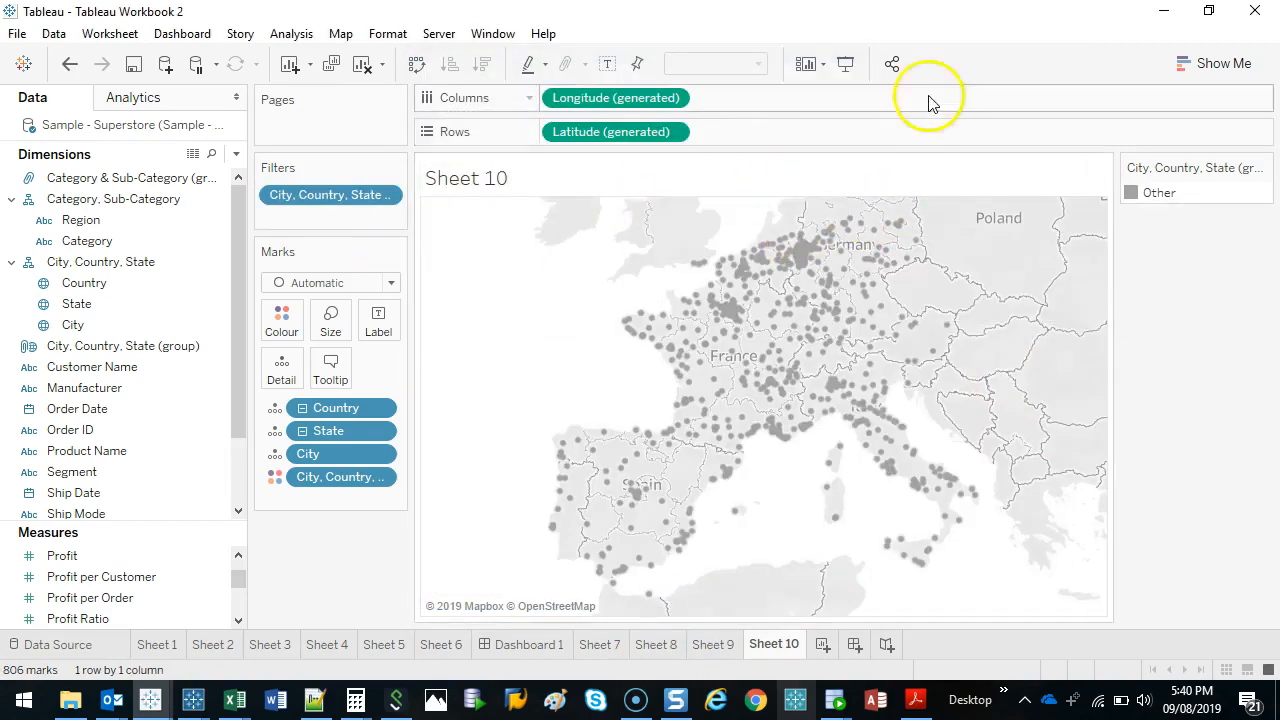
scroll(822, 377, up, 2)
scroll(822, 372, down, 1)
mouse_move(446, 343)
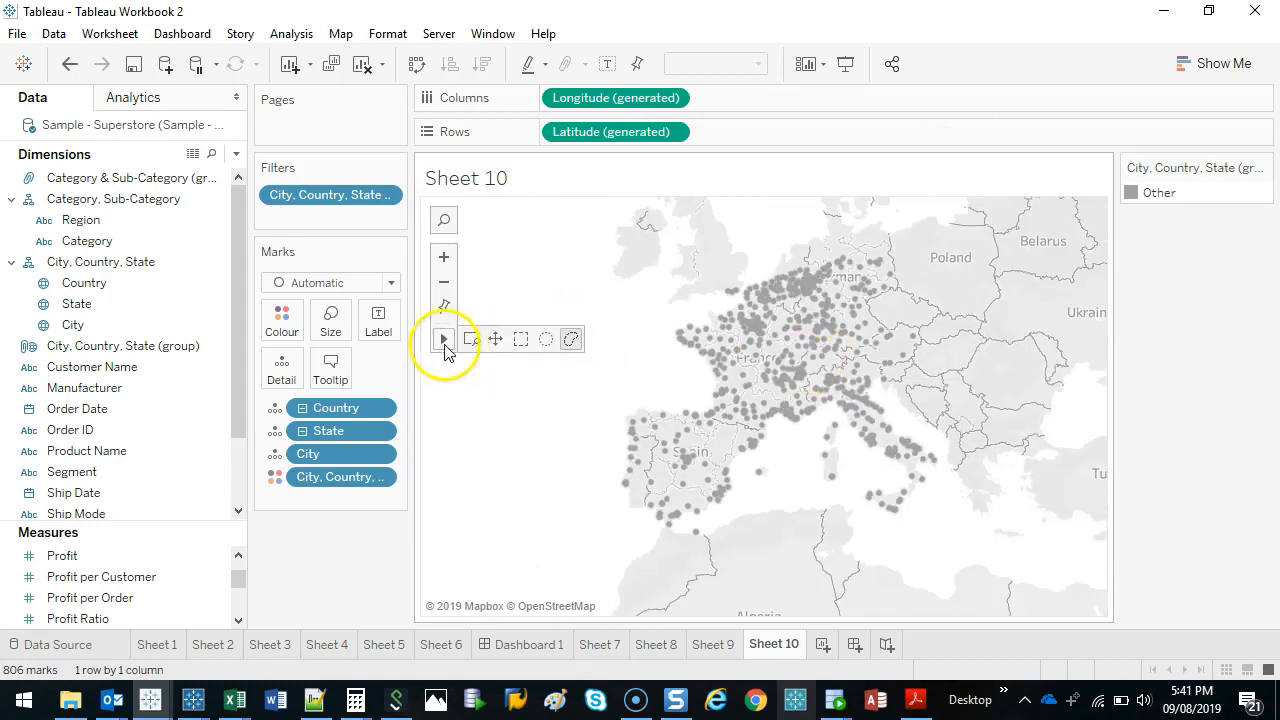
click(493, 338)
drag(899, 336, 871, 411)
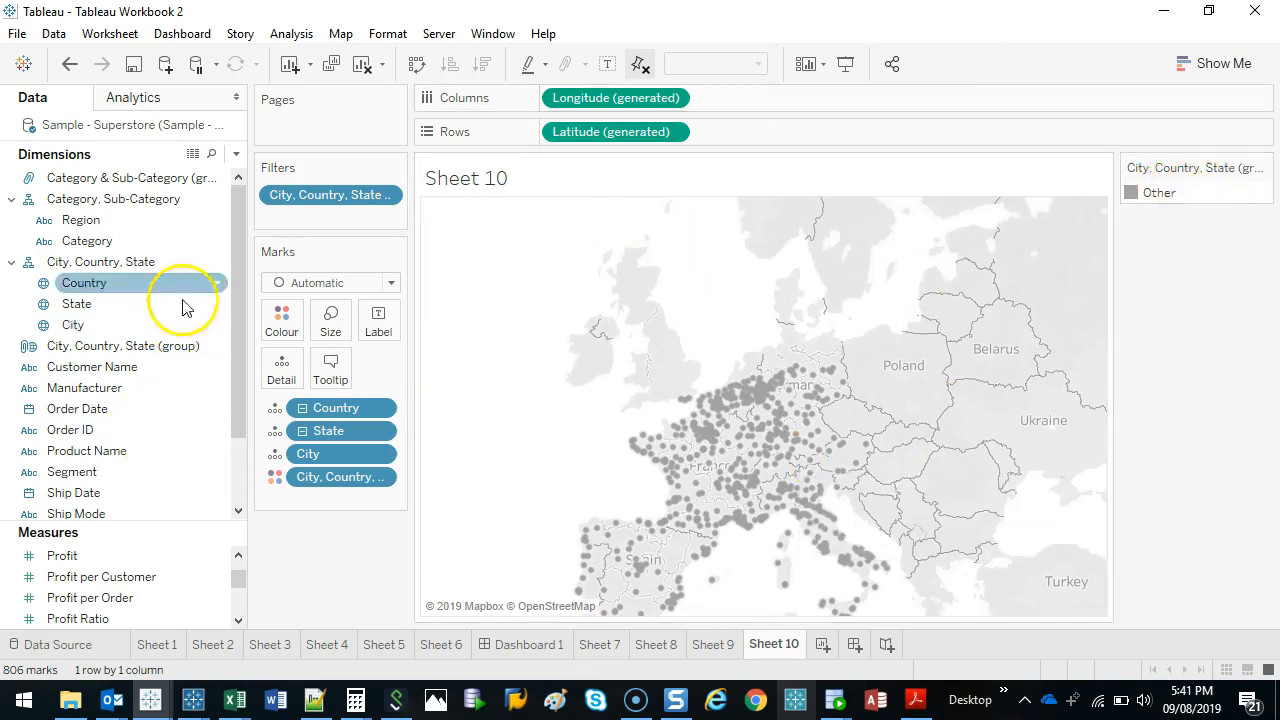
Edit the City, Country, State (group) field to rename the group starting with Aberdeen as Northern.
right_click(71, 352)
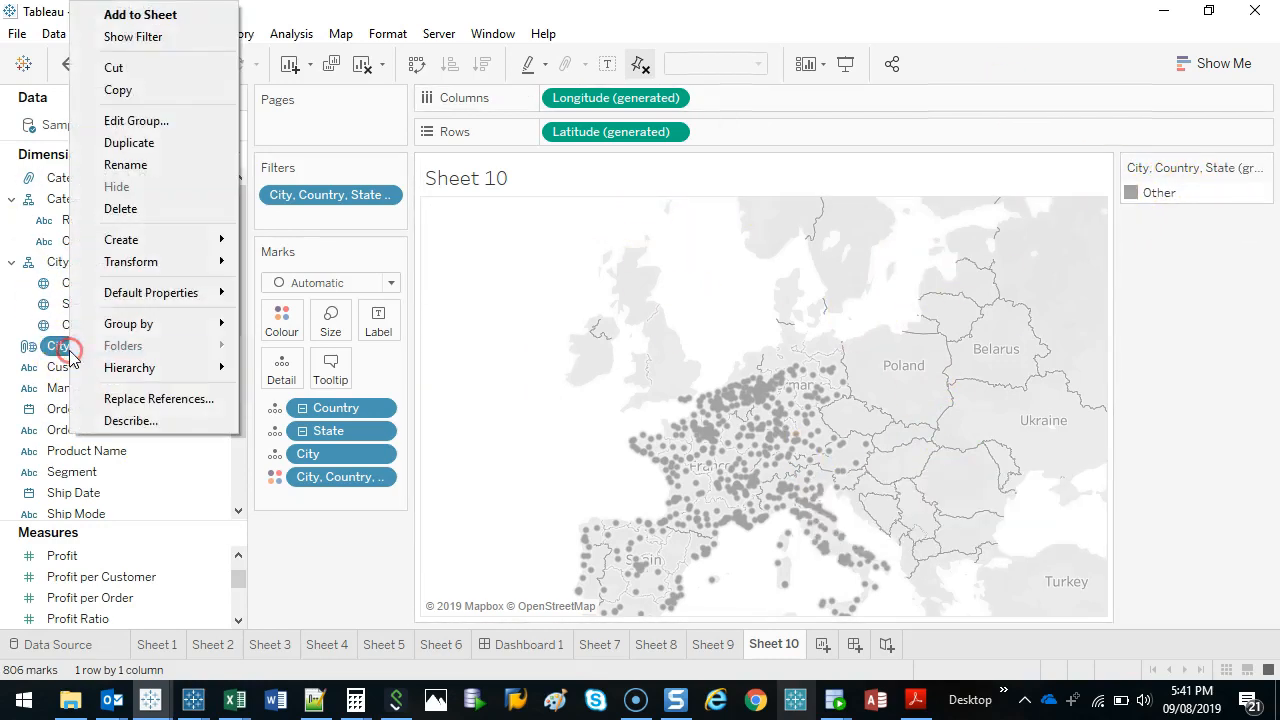
click(180, 121)
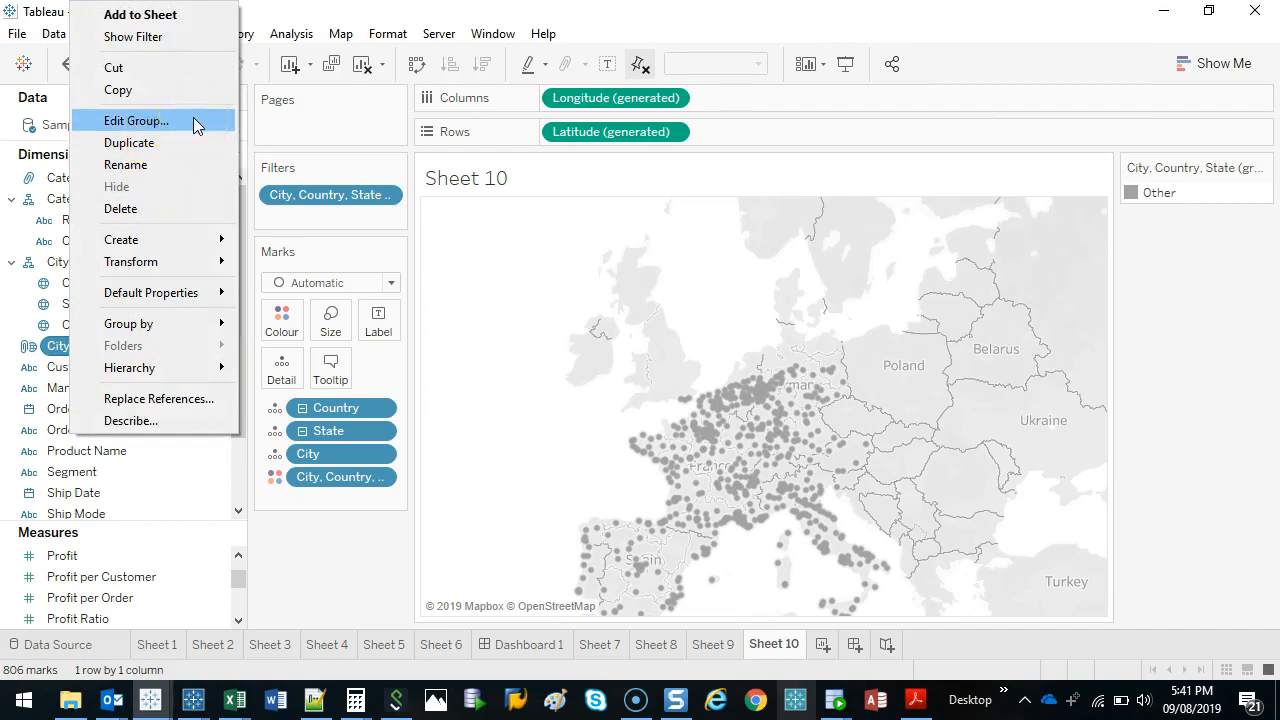
click(195, 121)
click(588, 156)
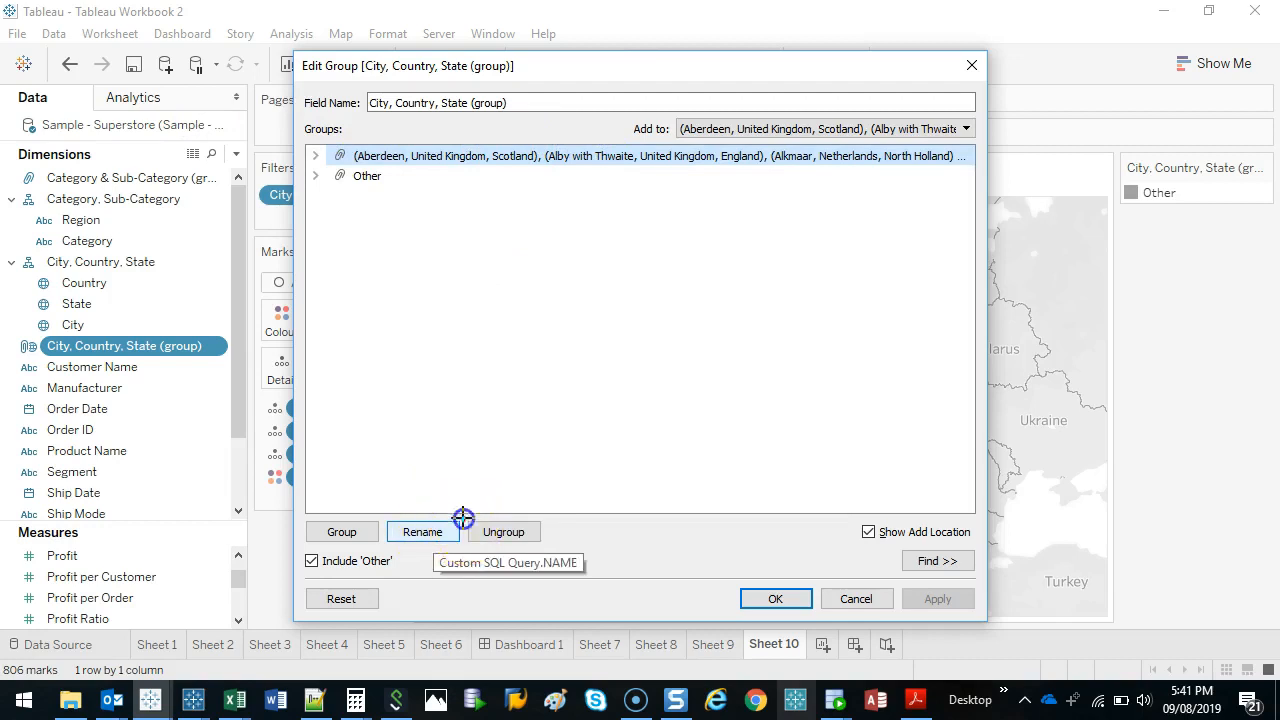
click(422, 531)
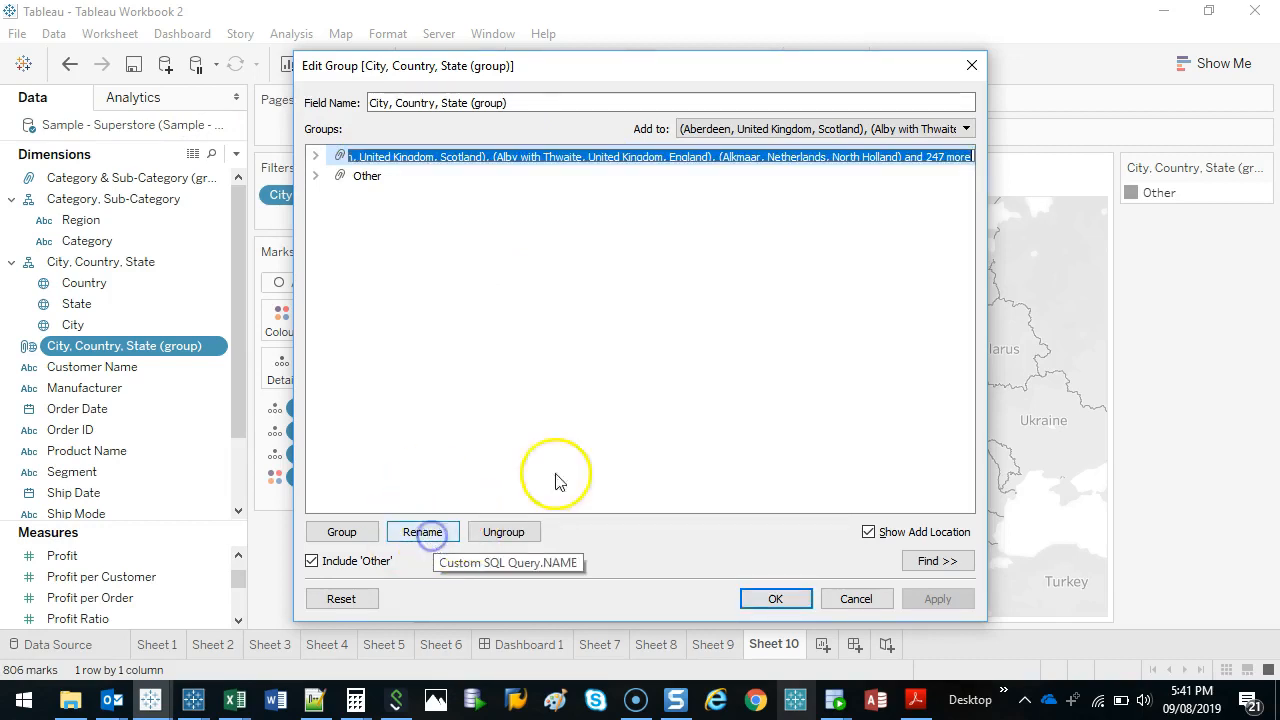
text(Northern)
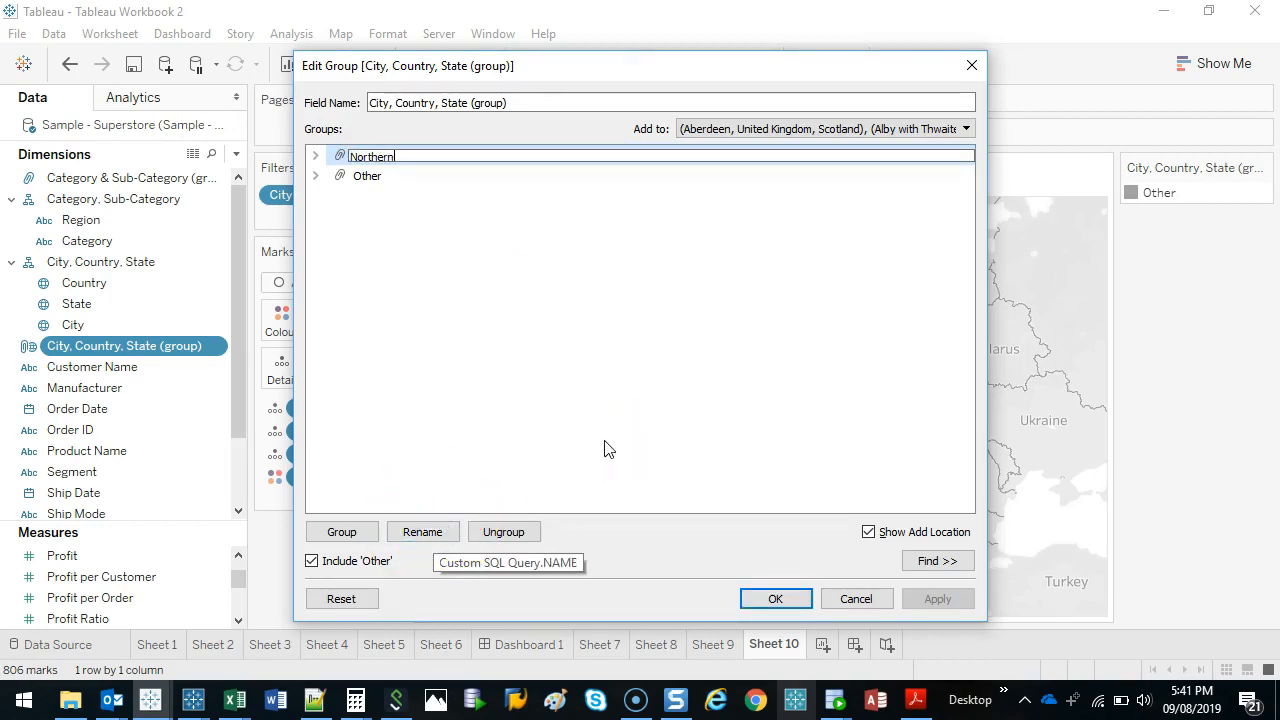
click(420, 240)
click(315, 177)
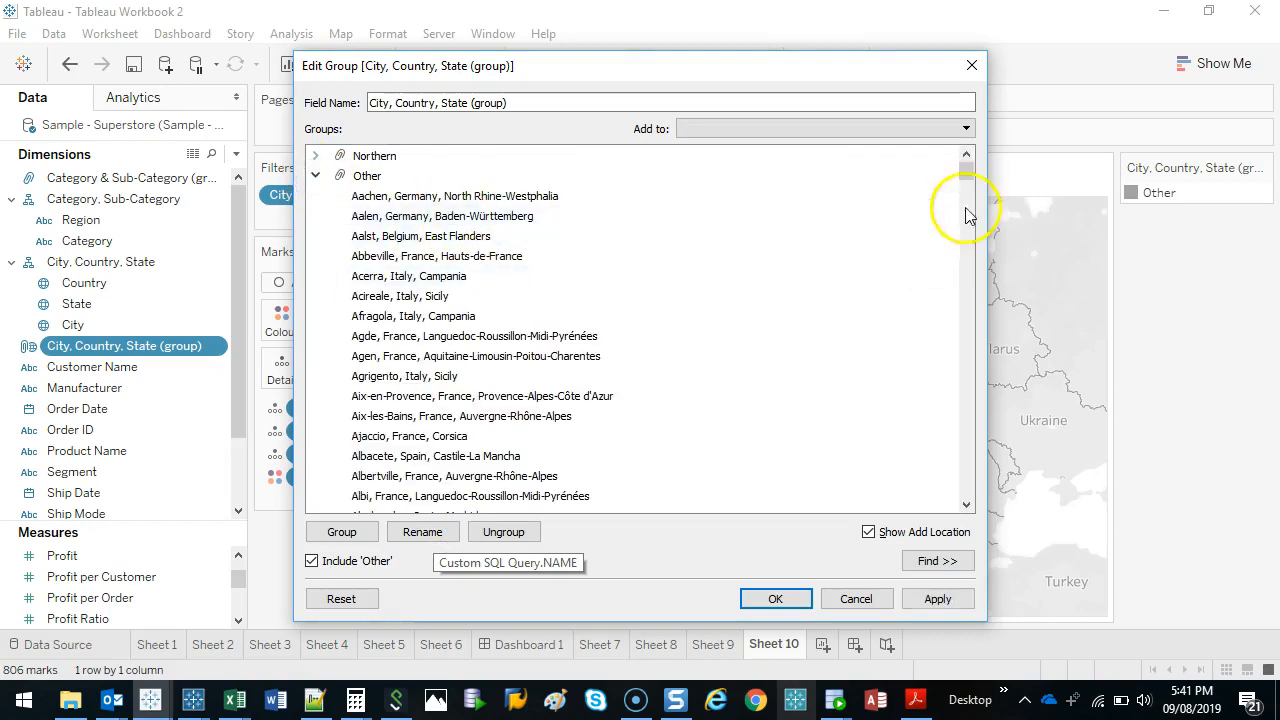
drag(974, 172, 974, 129)
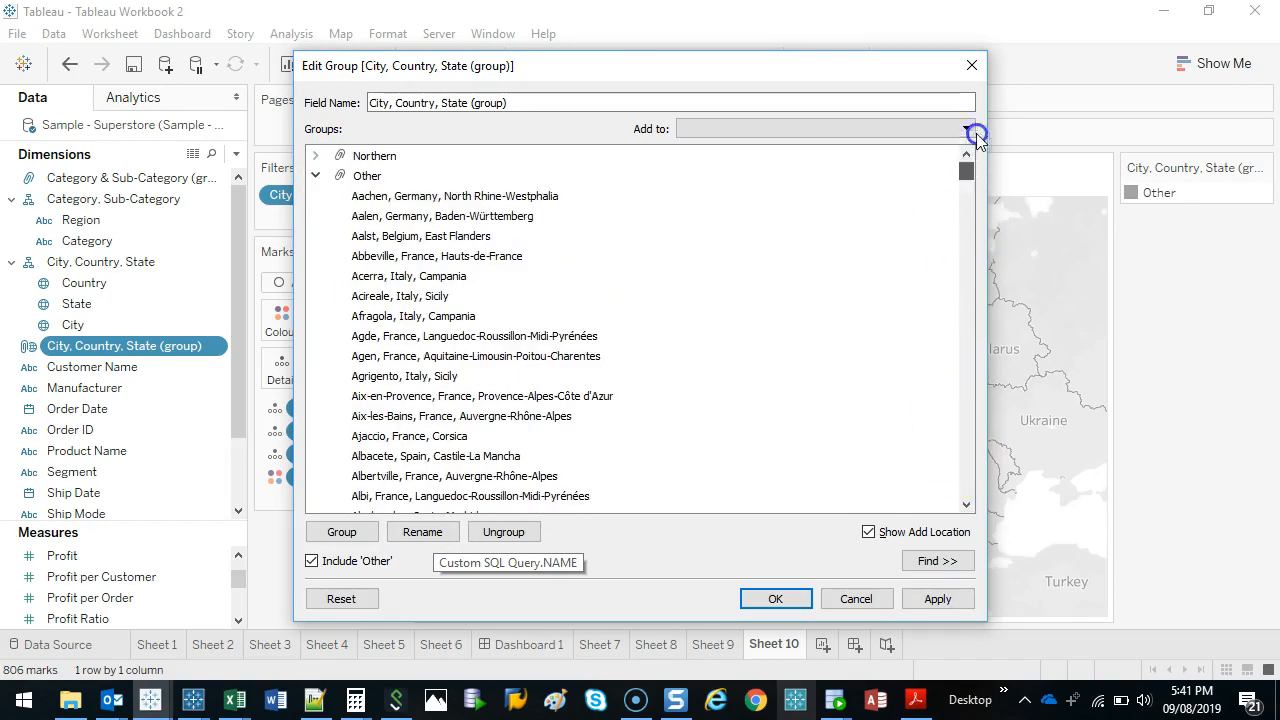
click(315, 176)
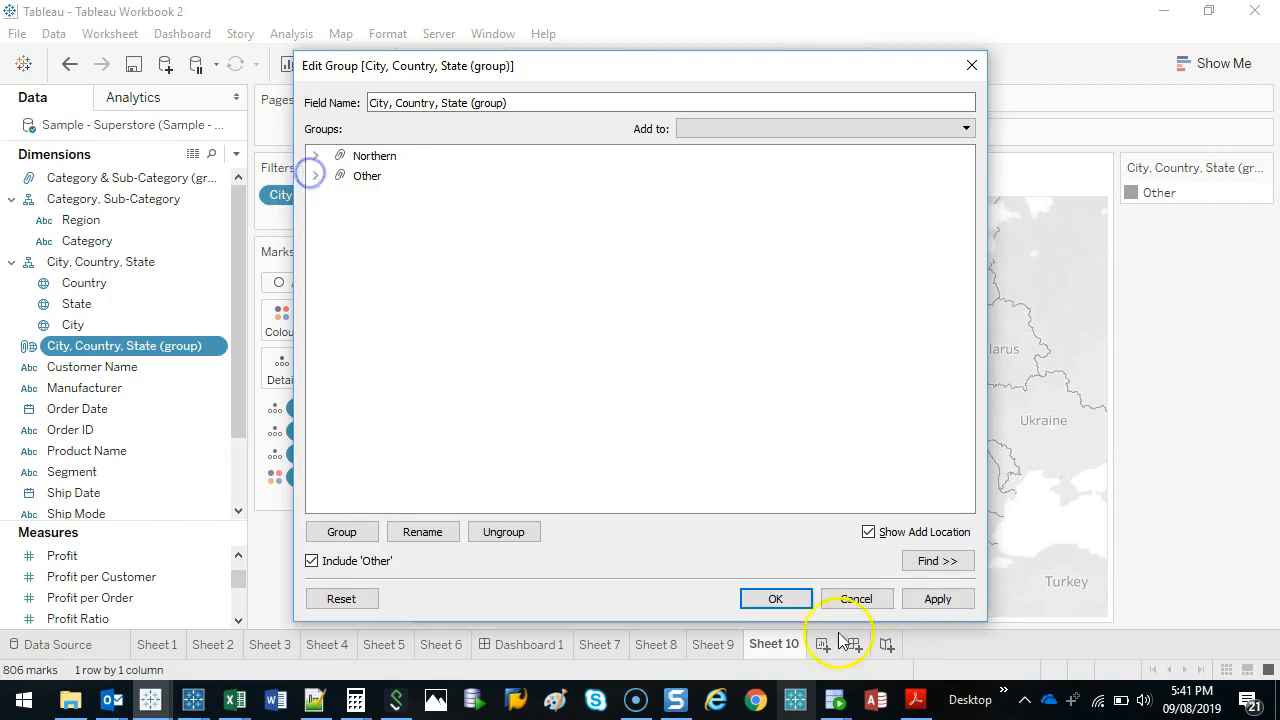
click(790, 603)
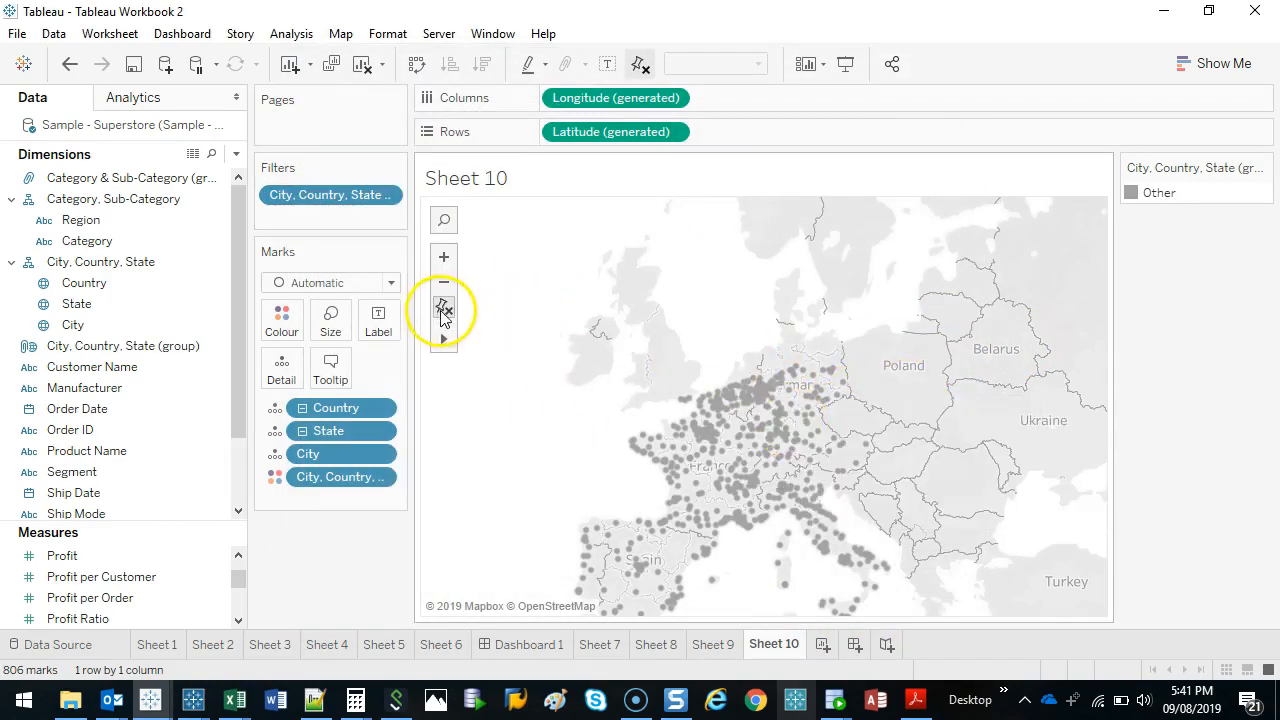
Lasso the cities in Spain, western France and western Belgium on the map and group them.
click(443, 310)
mouse_move(757, 209)
mouse_down()
mouse_move(765, 320)
mouse_move(734, 200)
mouse_up()
click(446, 340)
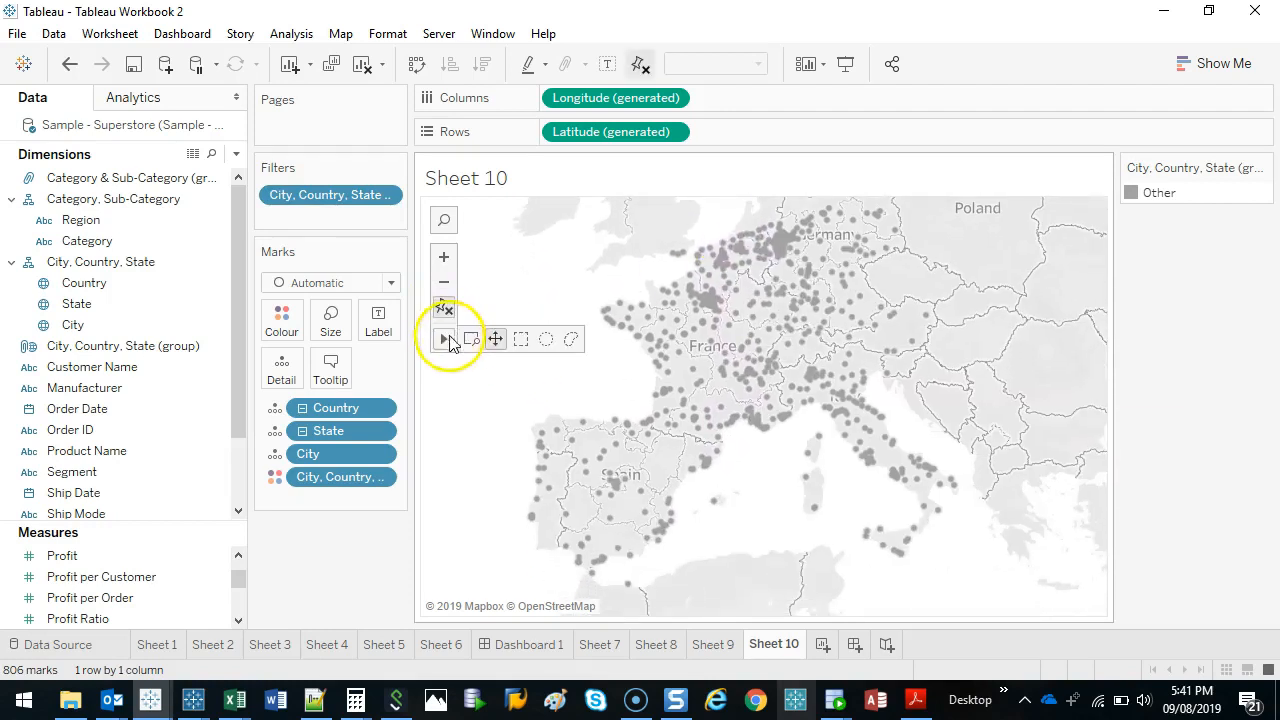
click(571, 340)
mouse_move(731, 210)
mouse_down()
mouse_move(742, 418)
mouse_move(729, 594)
mouse_move(520, 603)
mouse_move(506, 366)
mouse_move(621, 213)
mouse_up()
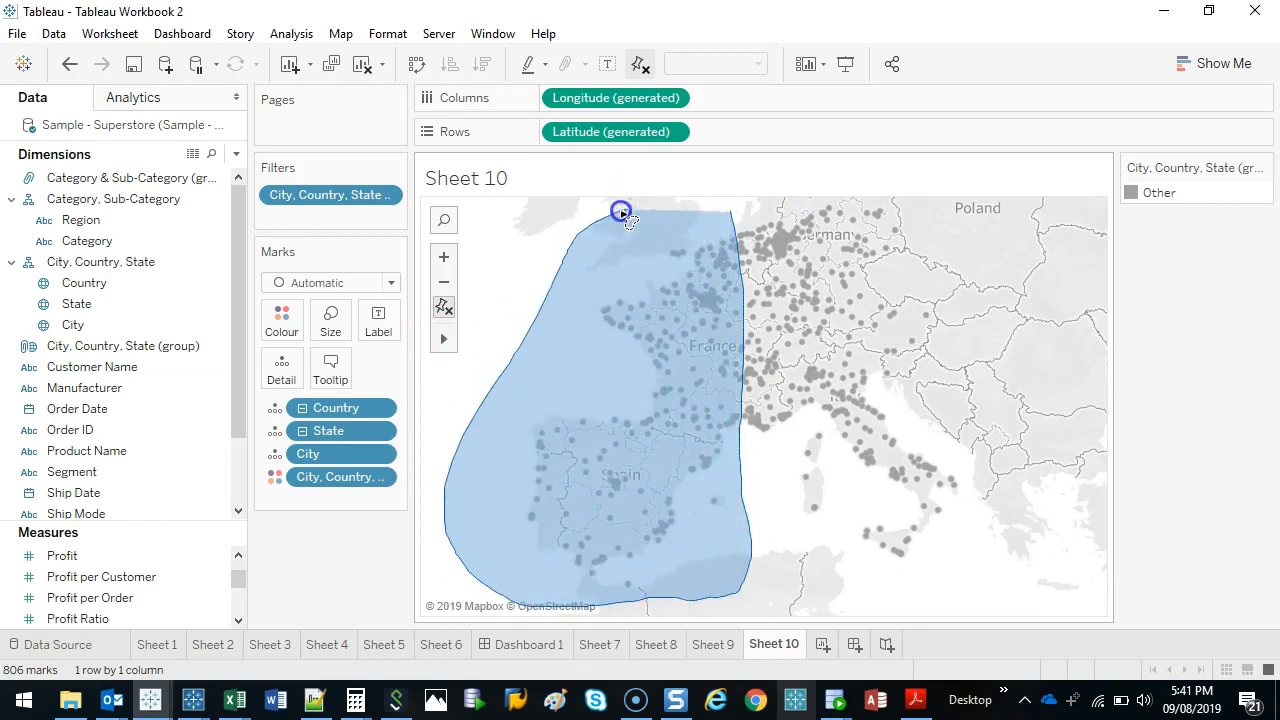
drag(738, 213, 738, 217)
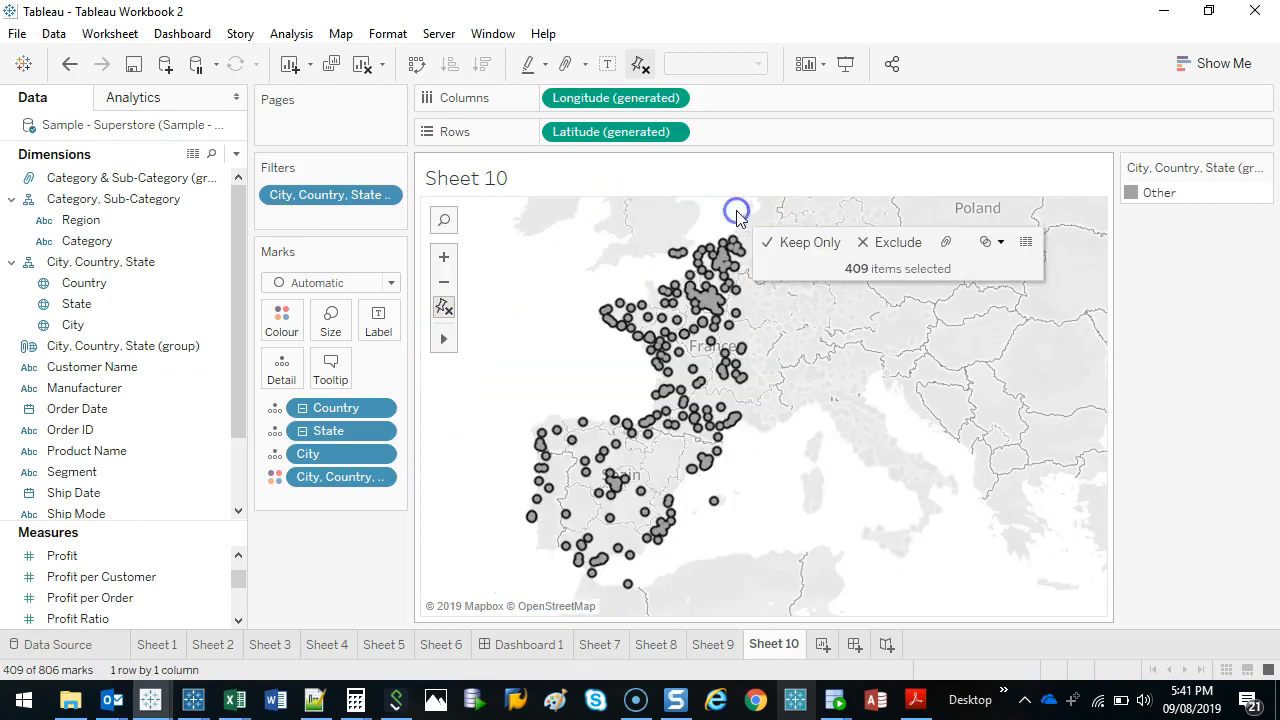
click(949, 243)
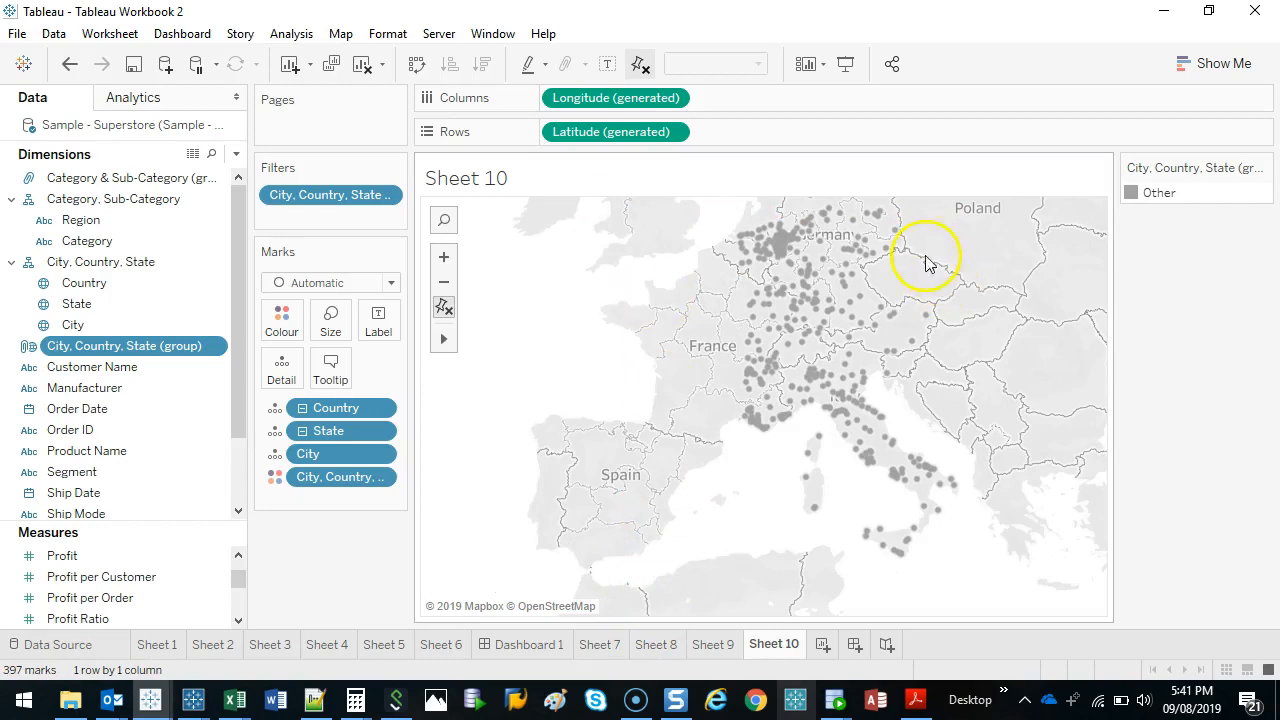
Lasso and group all remaining cities from Germany to Italy, and set the group filter to include all groups.
mouse_move(966, 228)
mouse_down()
mouse_move(826, 160)
mouse_move(640, 286)
mouse_move(714, 529)
mouse_move(1068, 519)
mouse_move(951, 217)
mouse_up()
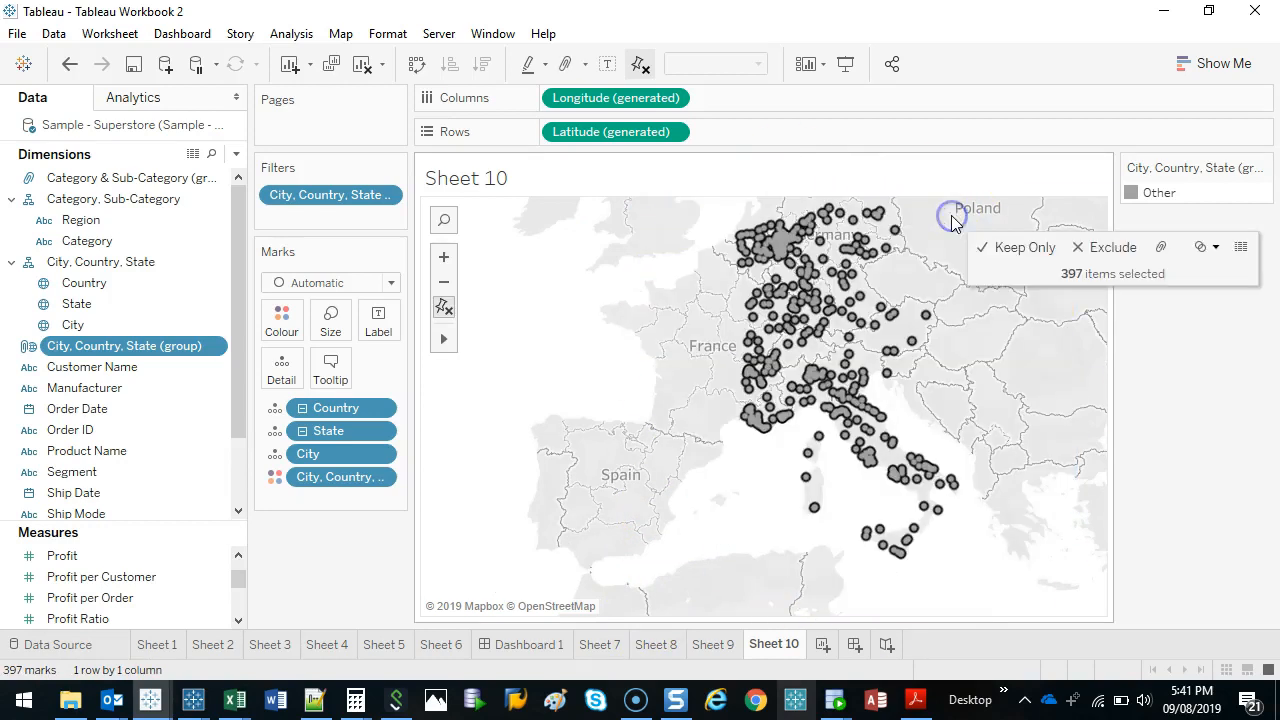
click(1162, 250)
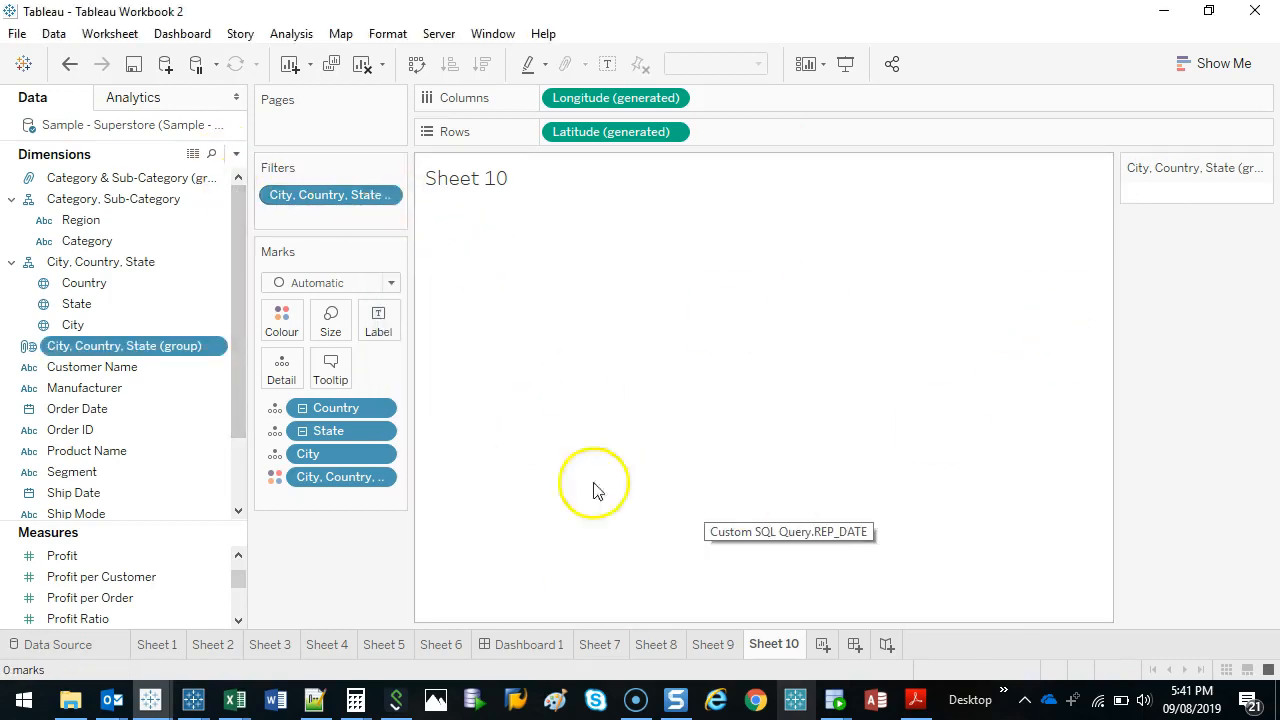
click(332, 199)
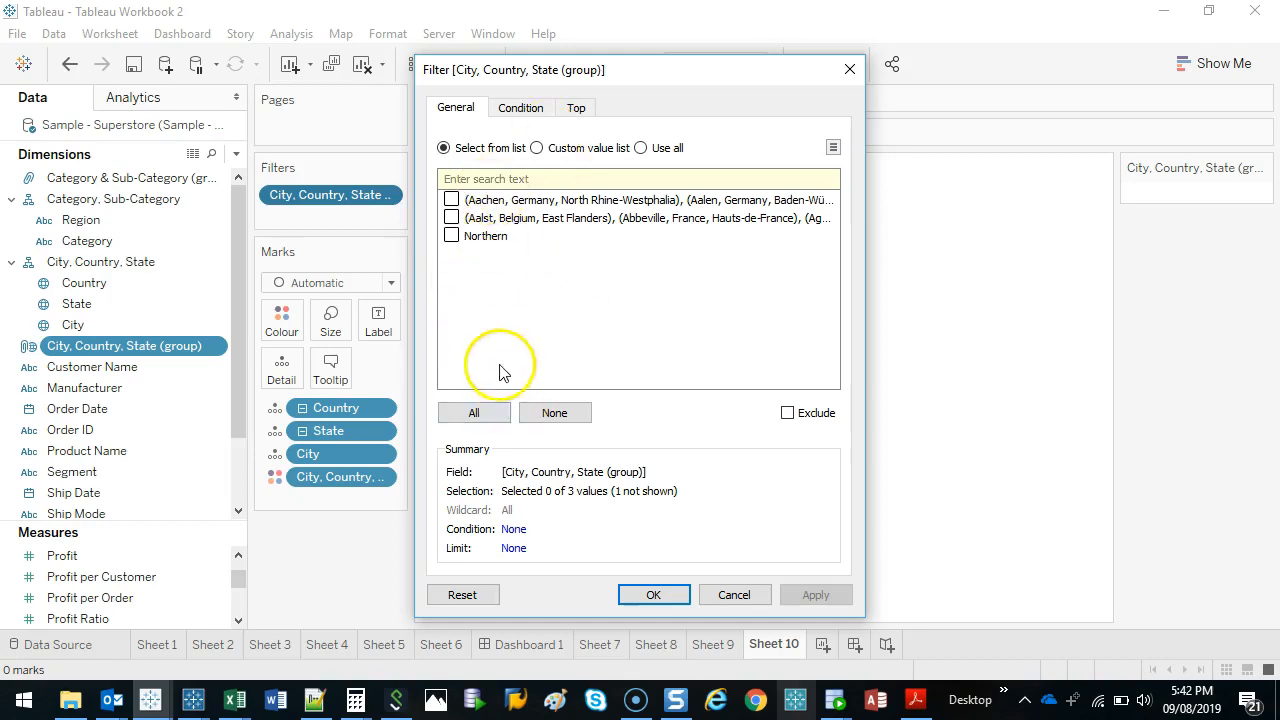
click(474, 412)
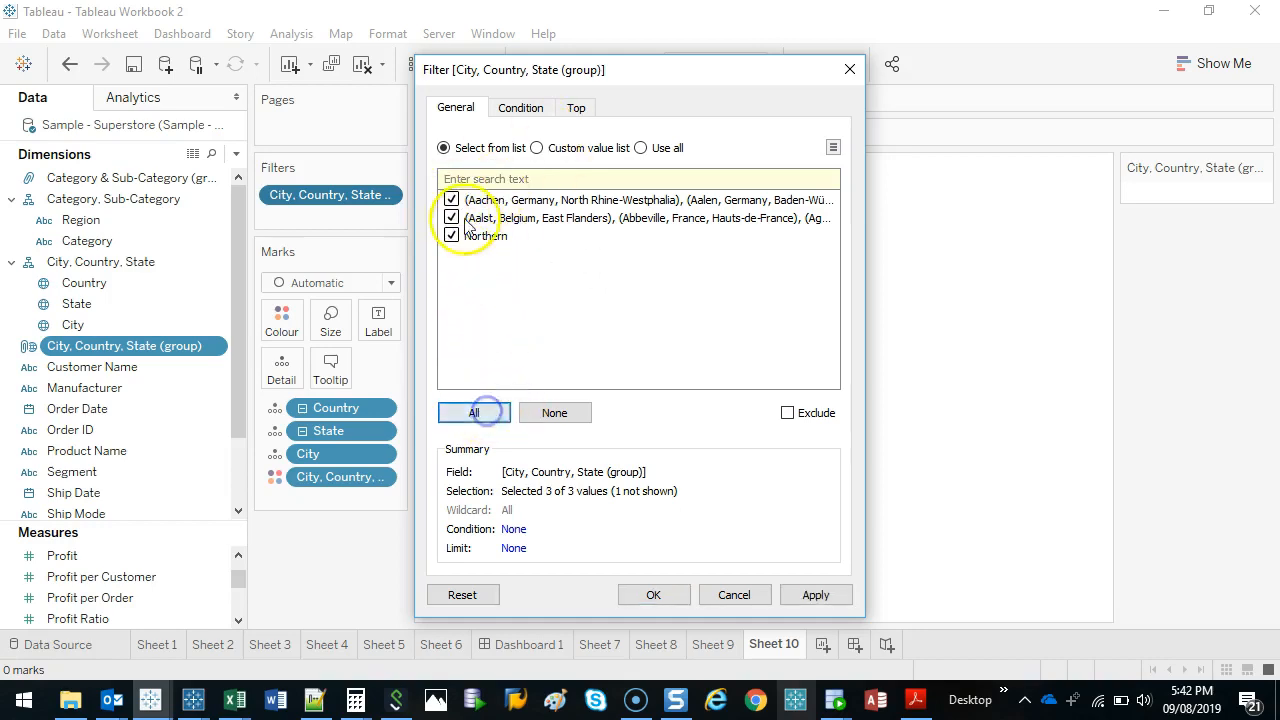
click(655, 595)
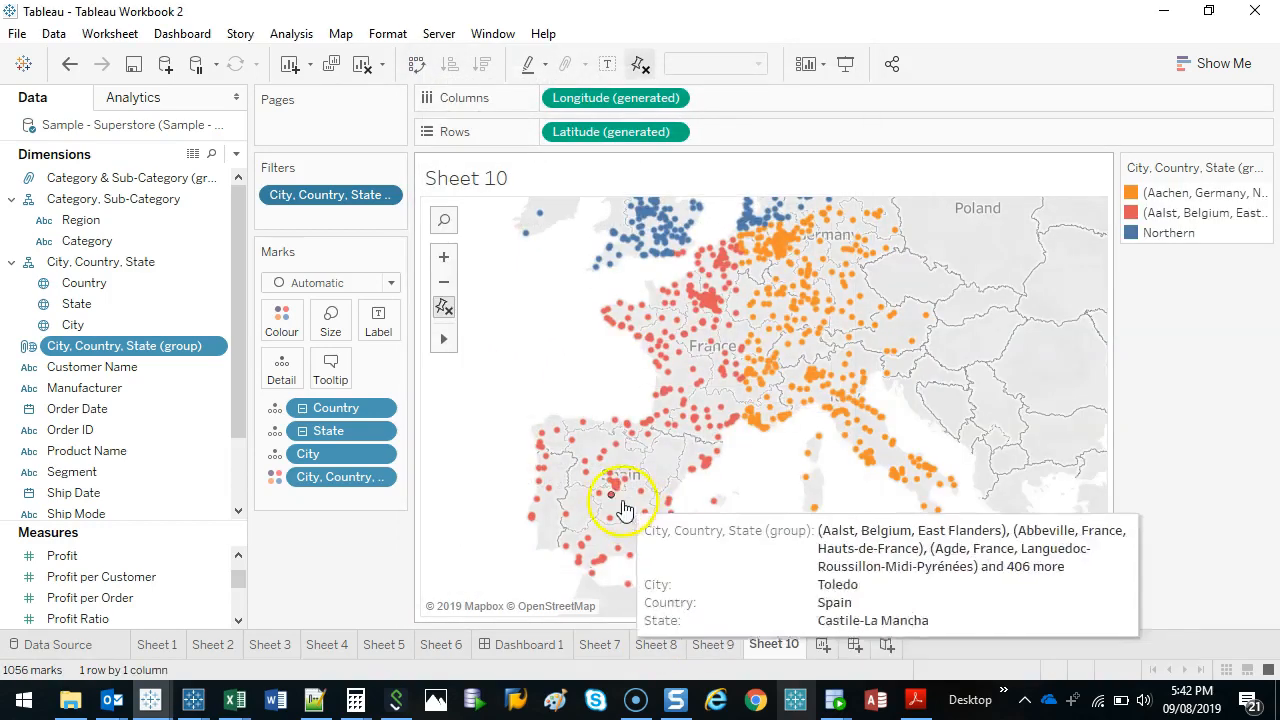
Widen the colour legend and highlight the group starting with Aachen on the map.
scroll(791, 308, down, 2)
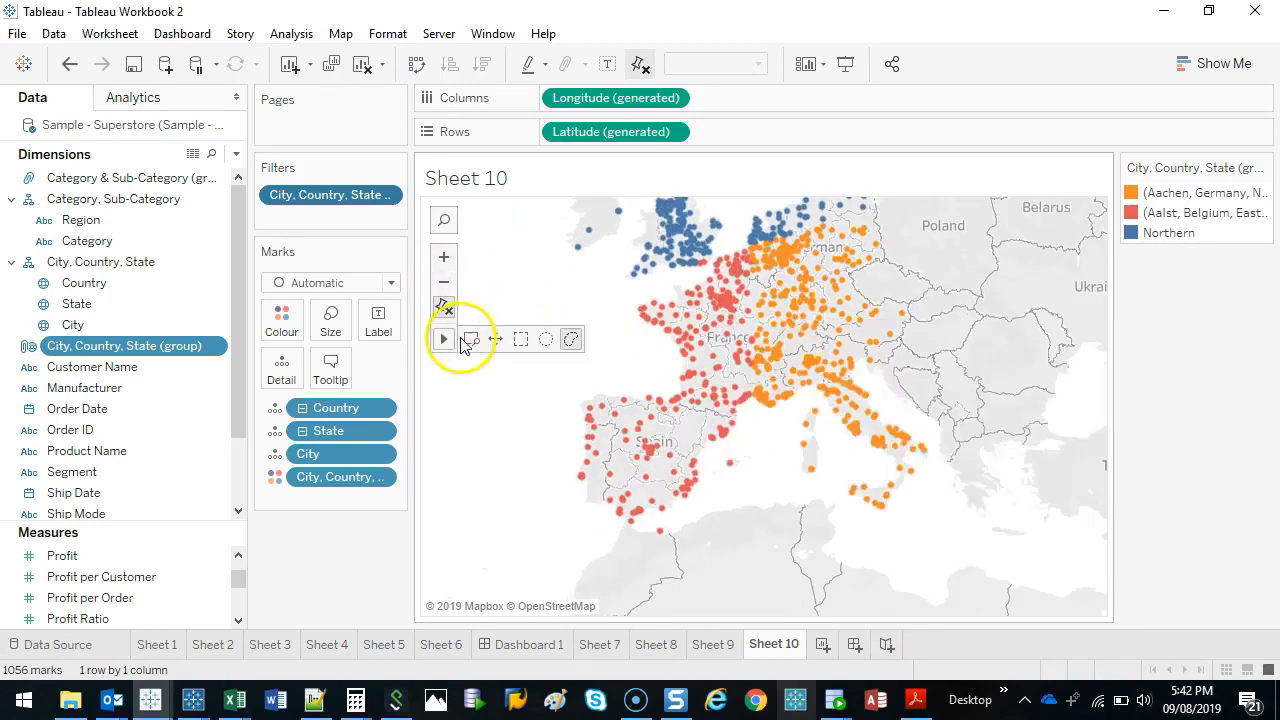
click(491, 341)
drag(989, 272, 940, 340)
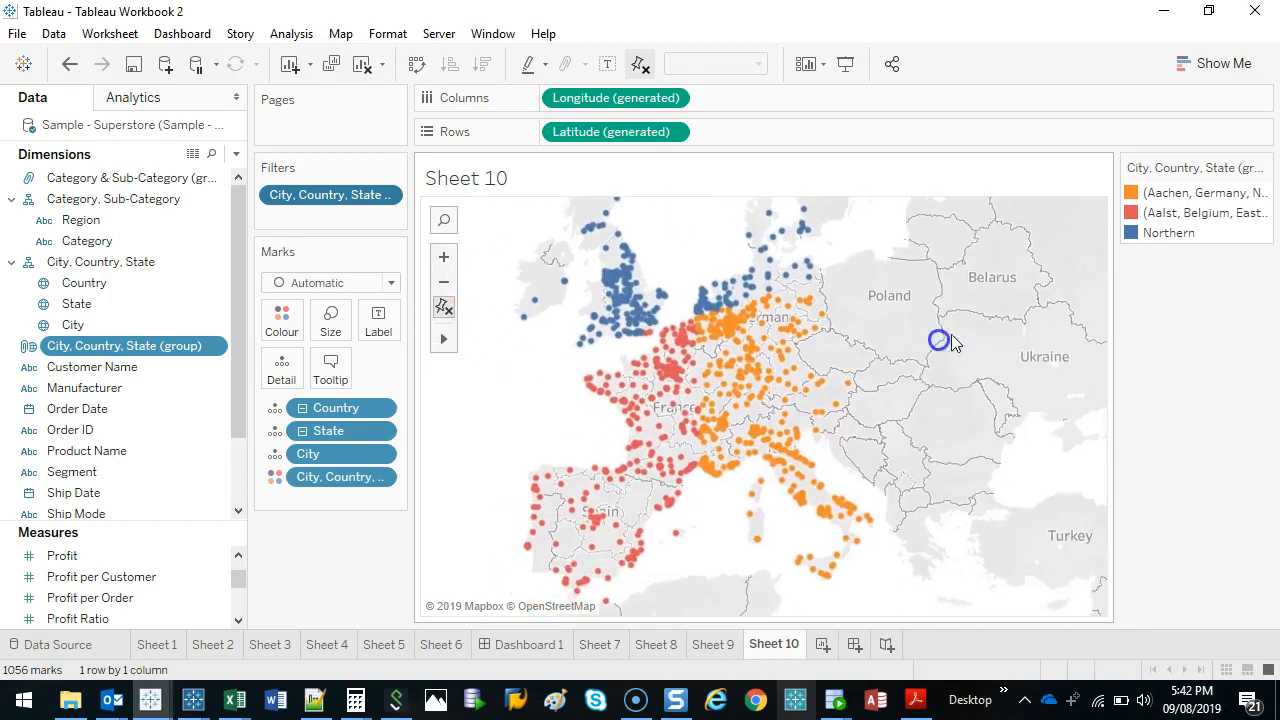
scroll(935, 344, down, 1)
drag(873, 354, 871, 392)
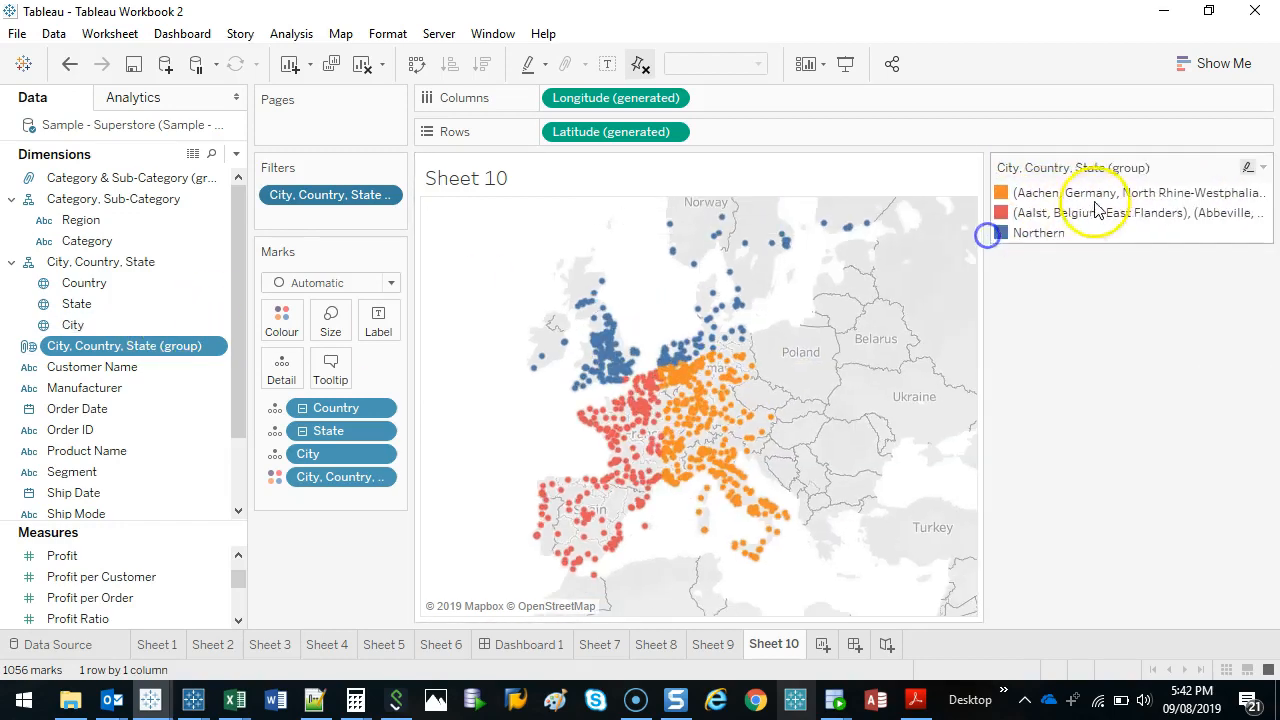
click(1068, 196)
right_click(1068, 196)
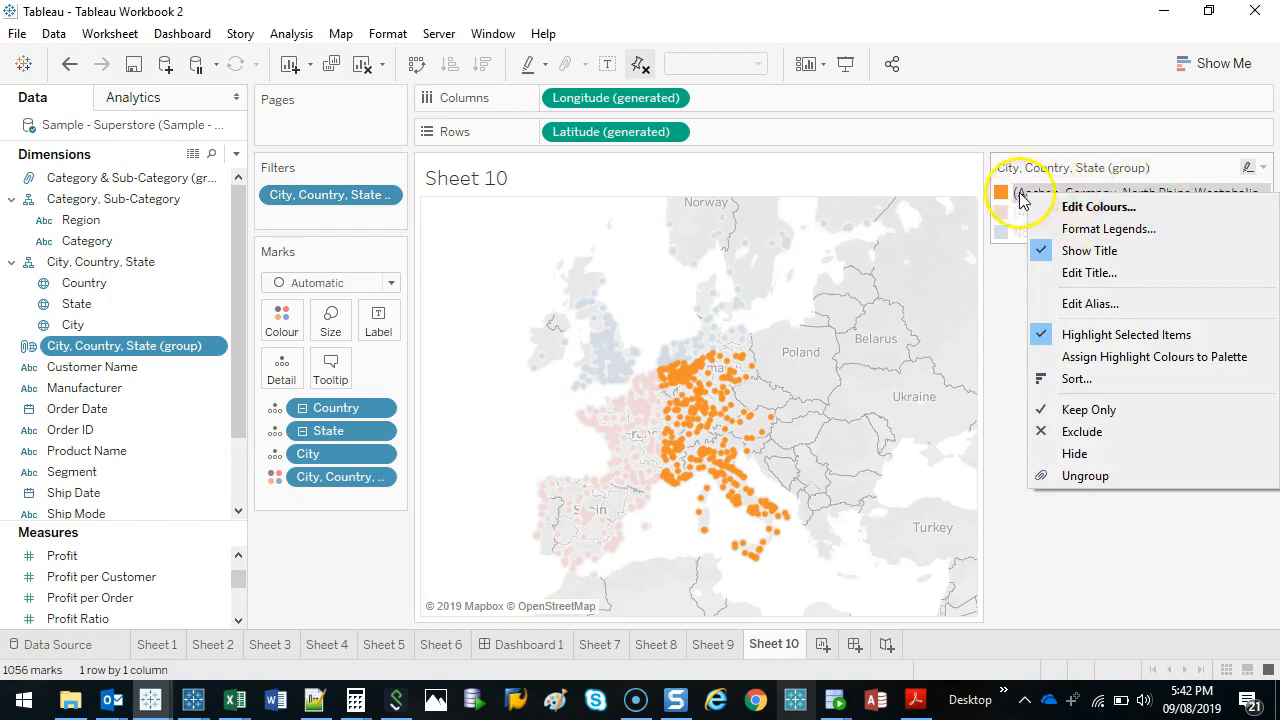
click(1020, 192)
click(1066, 196)
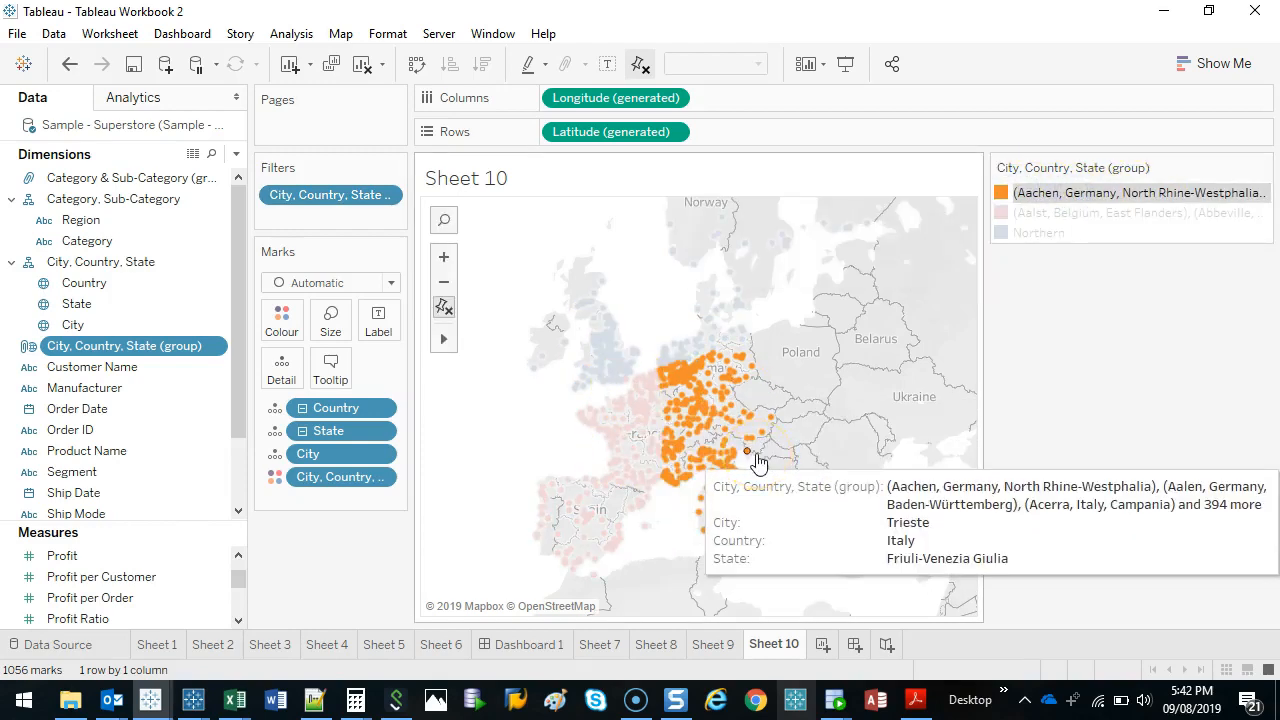
Edit the City, Country, State (group) field to rename the group starting with Aachen as South East.
right_click(76, 355)
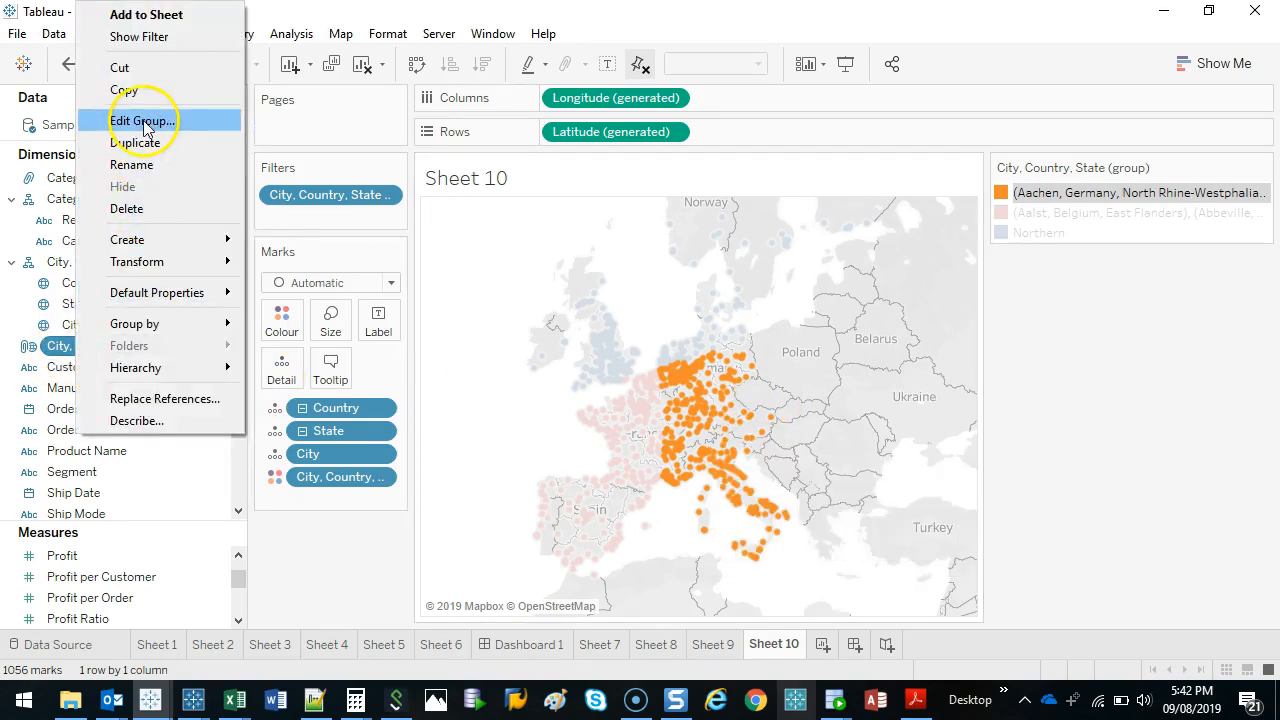
click(145, 122)
click(482, 160)
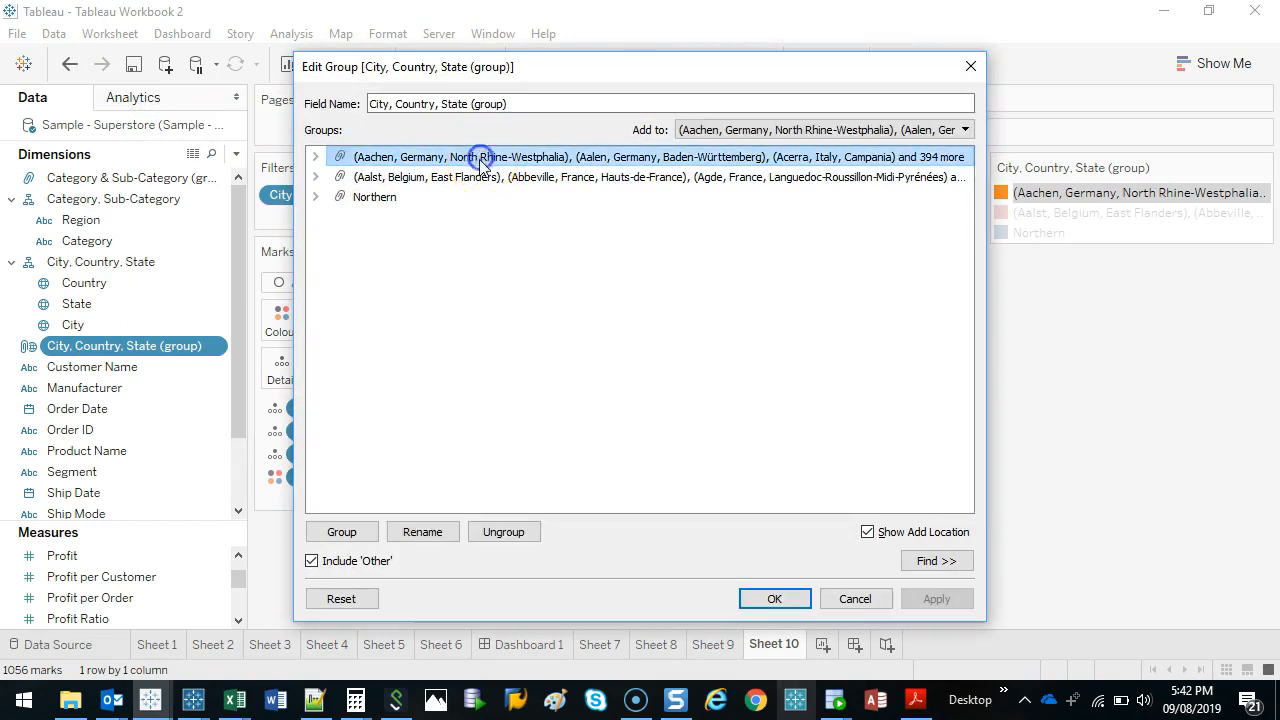
click(422, 532)
text(South East)
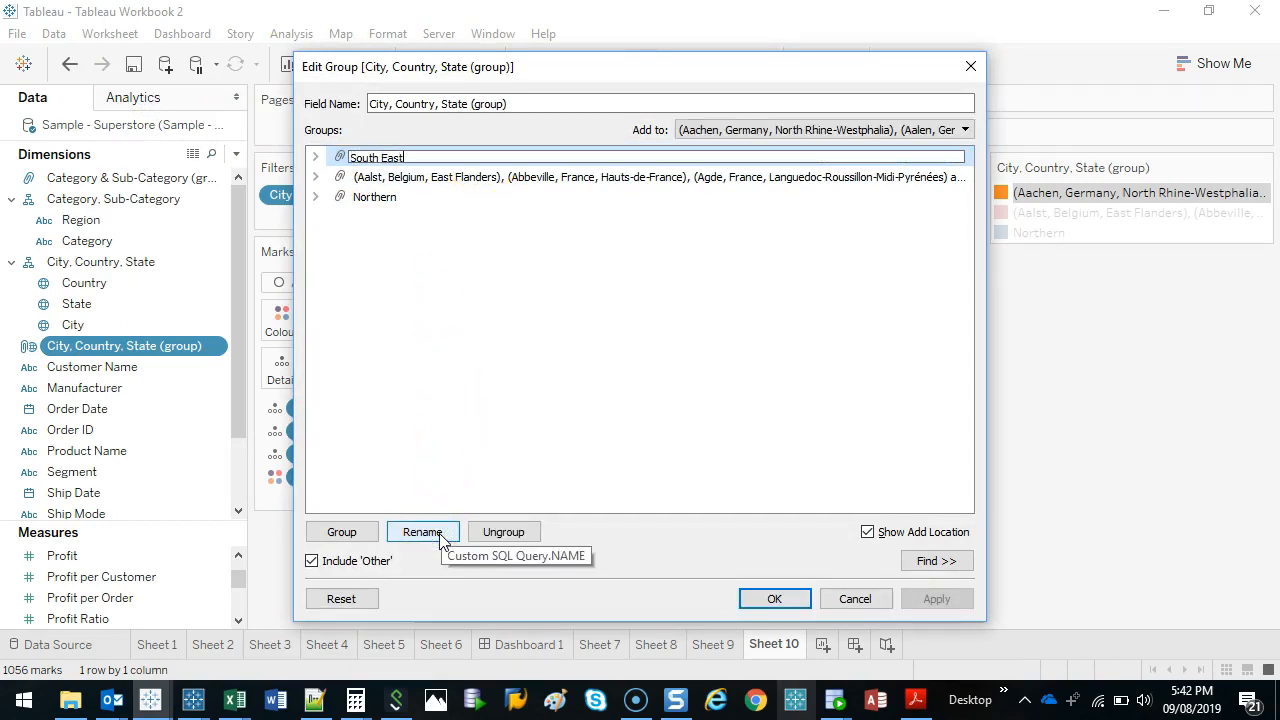
Rename the group starting with Aalst as South West and apply the group changes.
click(681, 178)
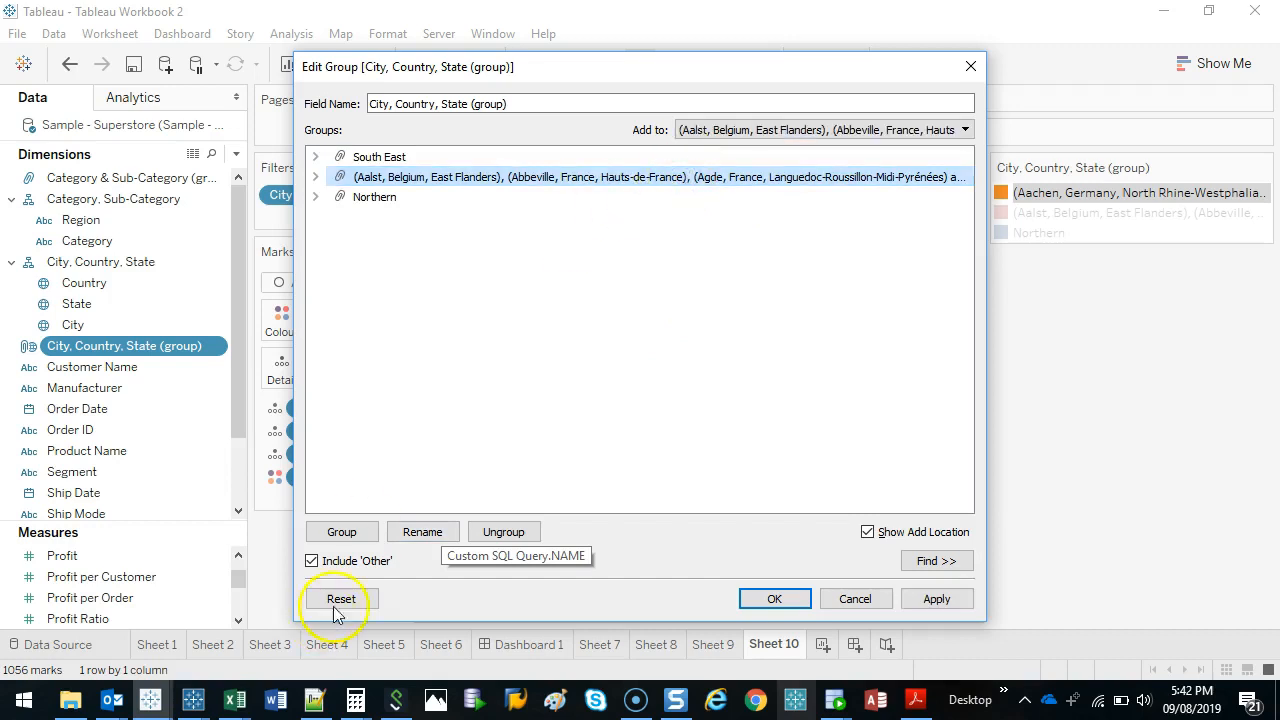
click(422, 532)
text(South West)
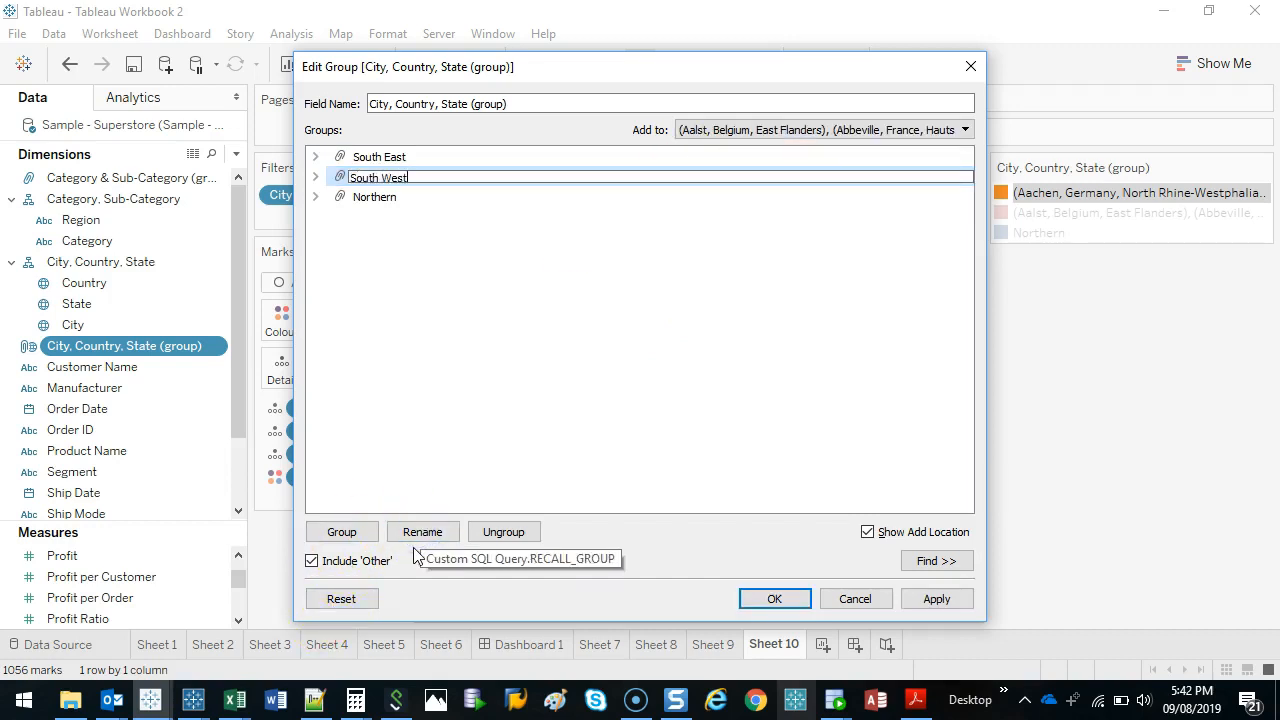
key(Return)
click(780, 606)
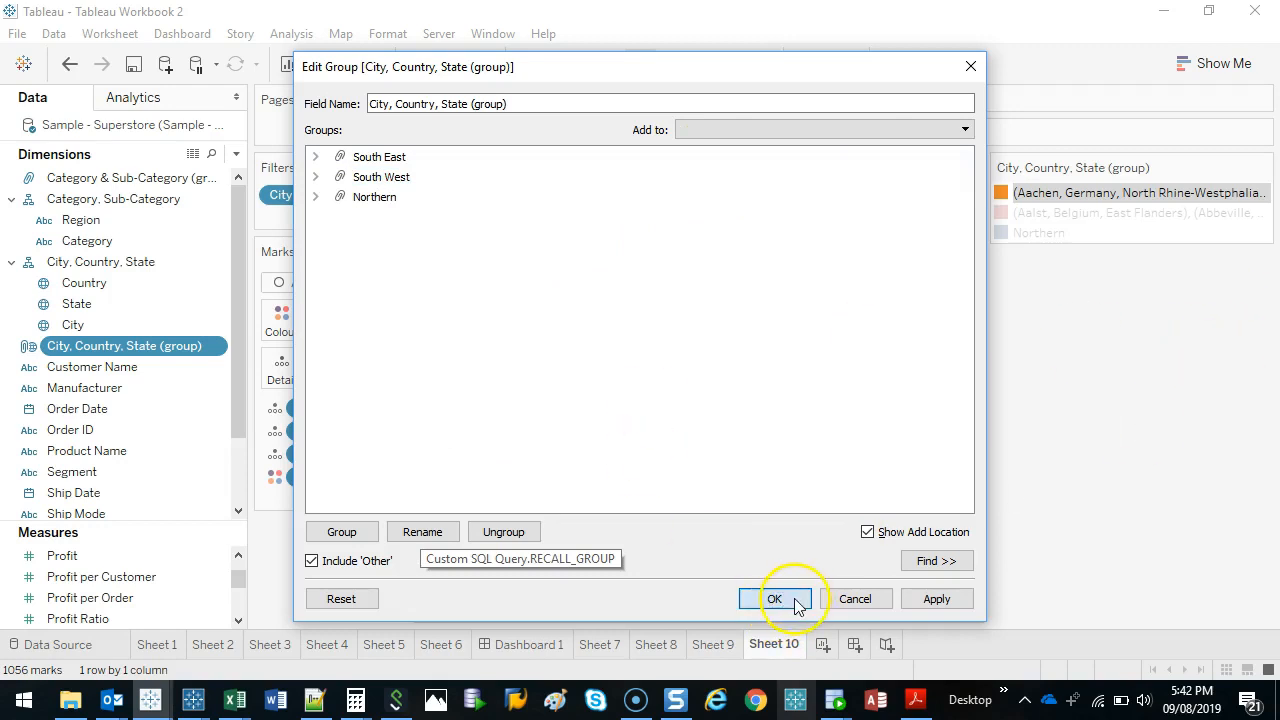
click(790, 599)
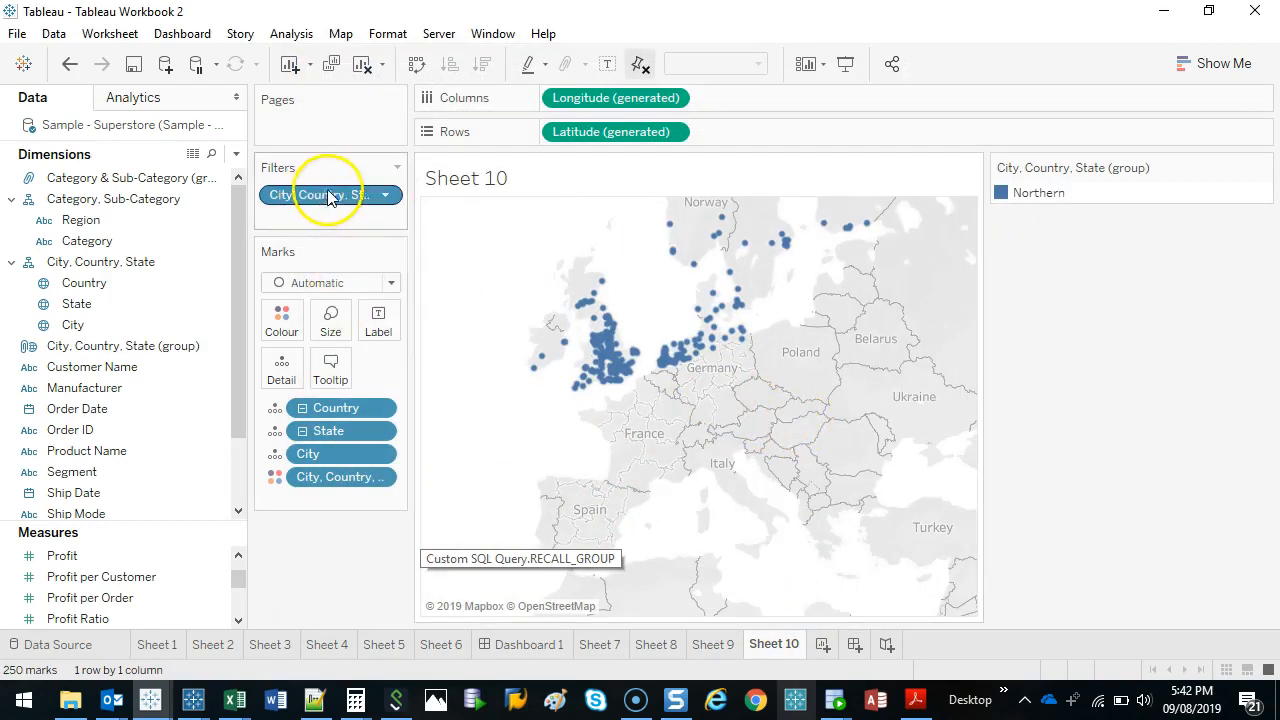
Remove the City, Country, State (group) filter from the map sheet.
mouse_move(420, 188)
mouse_down()
mouse_move(297, 223)
mouse_move(425, 158)
mouse_up()
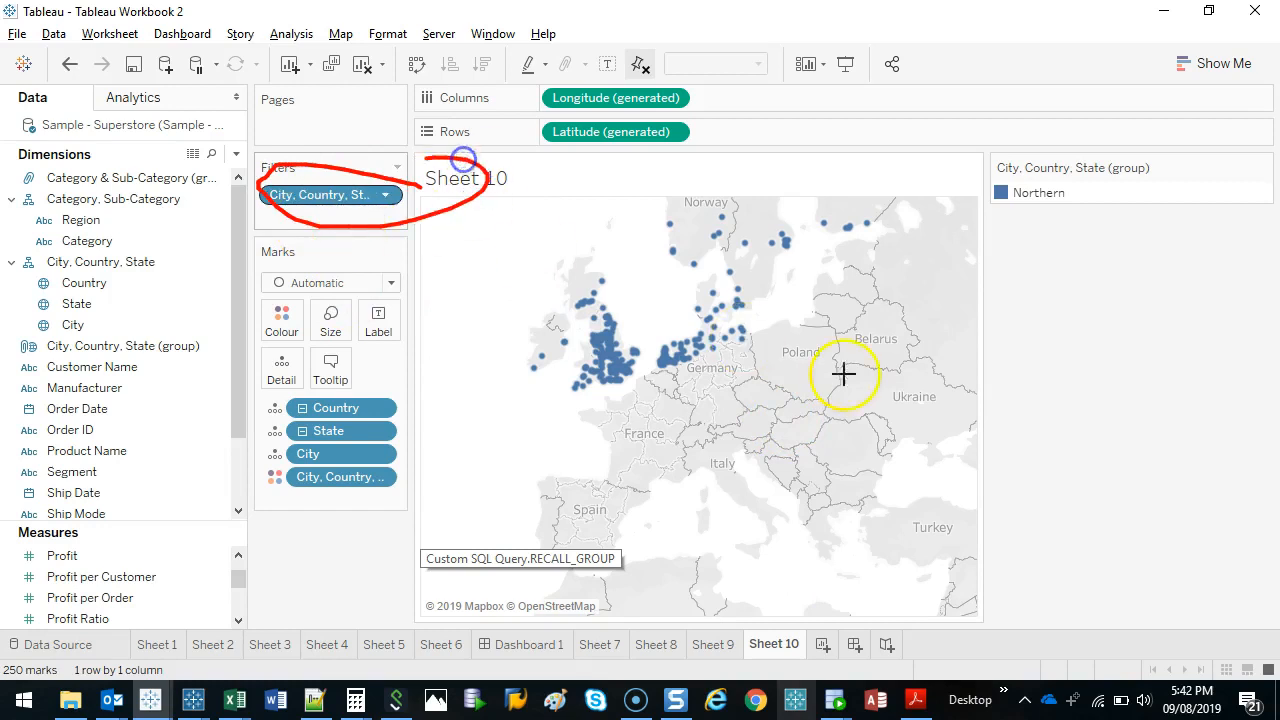
mouse_move(843, 365)
mouse_down()
mouse_move(520, 429)
mouse_move(851, 340)
mouse_up()
key(Escape)
drag(337, 194, 149, 289)
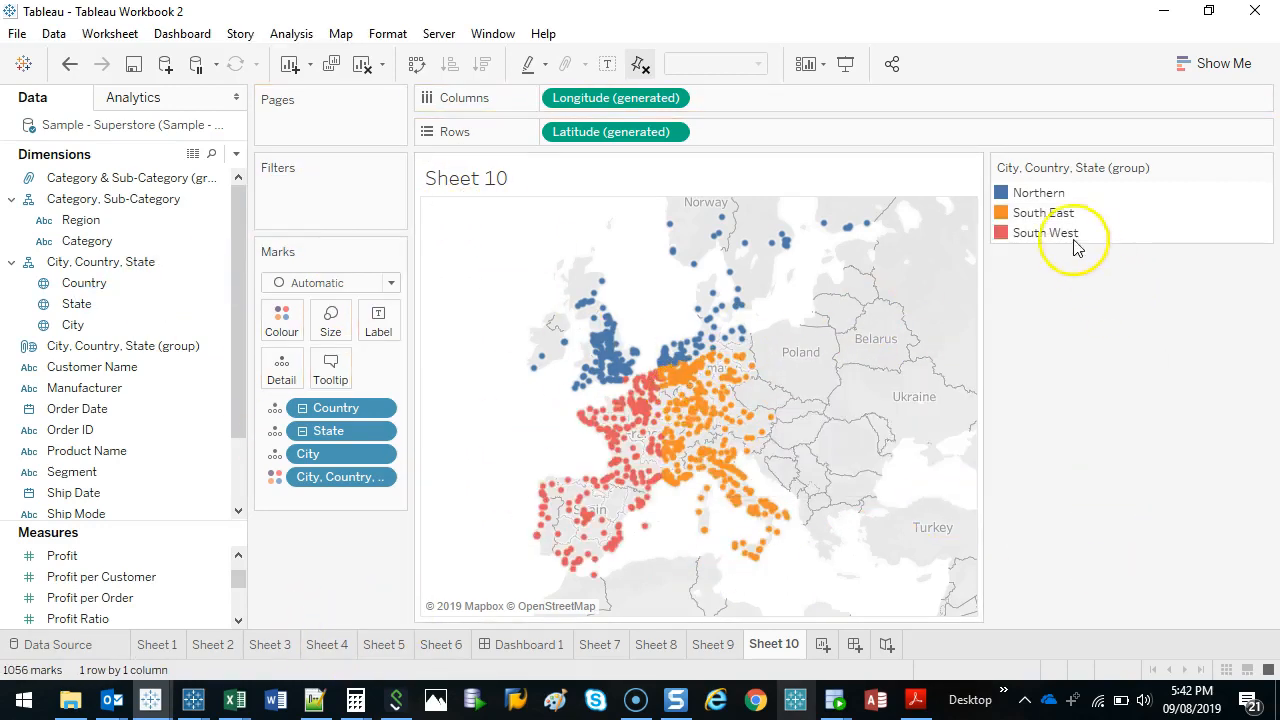
Highlight the Northern and South West groups on the map from the colour legend, and clear the highlight.
click(1038, 194)
click(1040, 232)
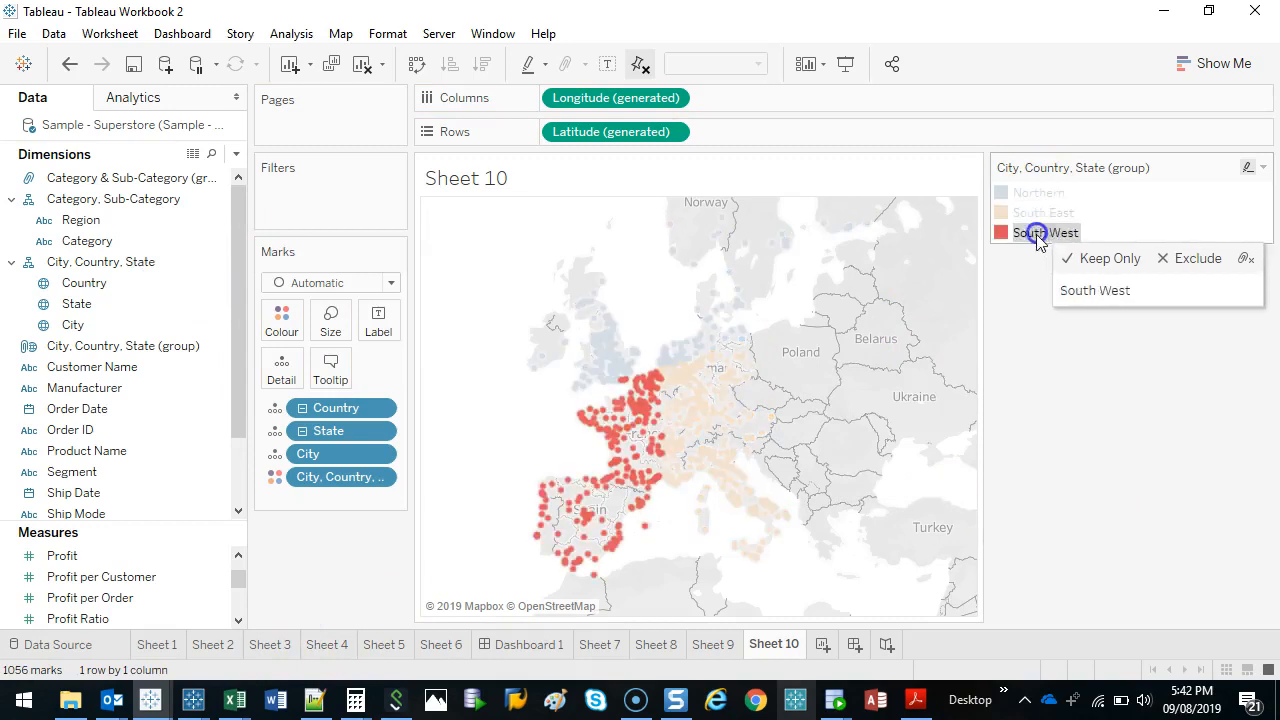
click(1050, 234)
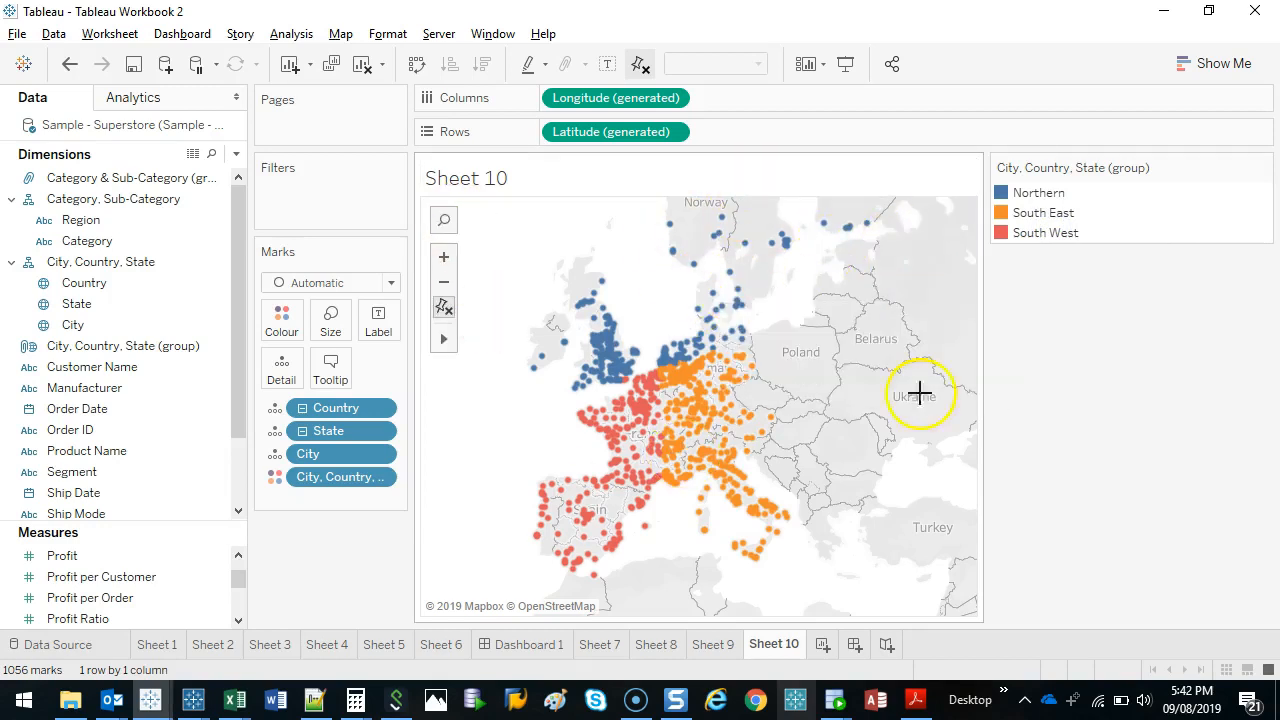
mouse_move(907, 232)
mouse_down()
mouse_move(466, 386)
mouse_move(851, 243)
mouse_move(534, 400)
mouse_move(638, 530)
mouse_up()
drag(748, 345, 820, 521)
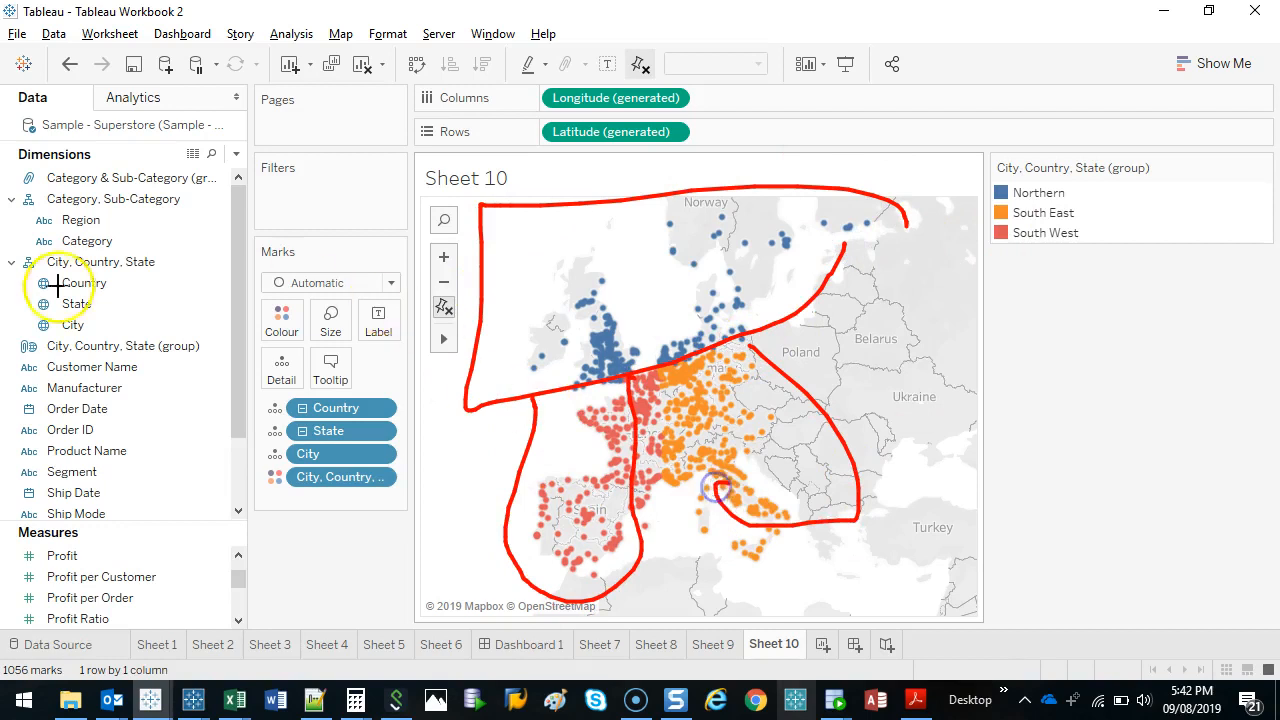
drag(248, 178, 200, 158)
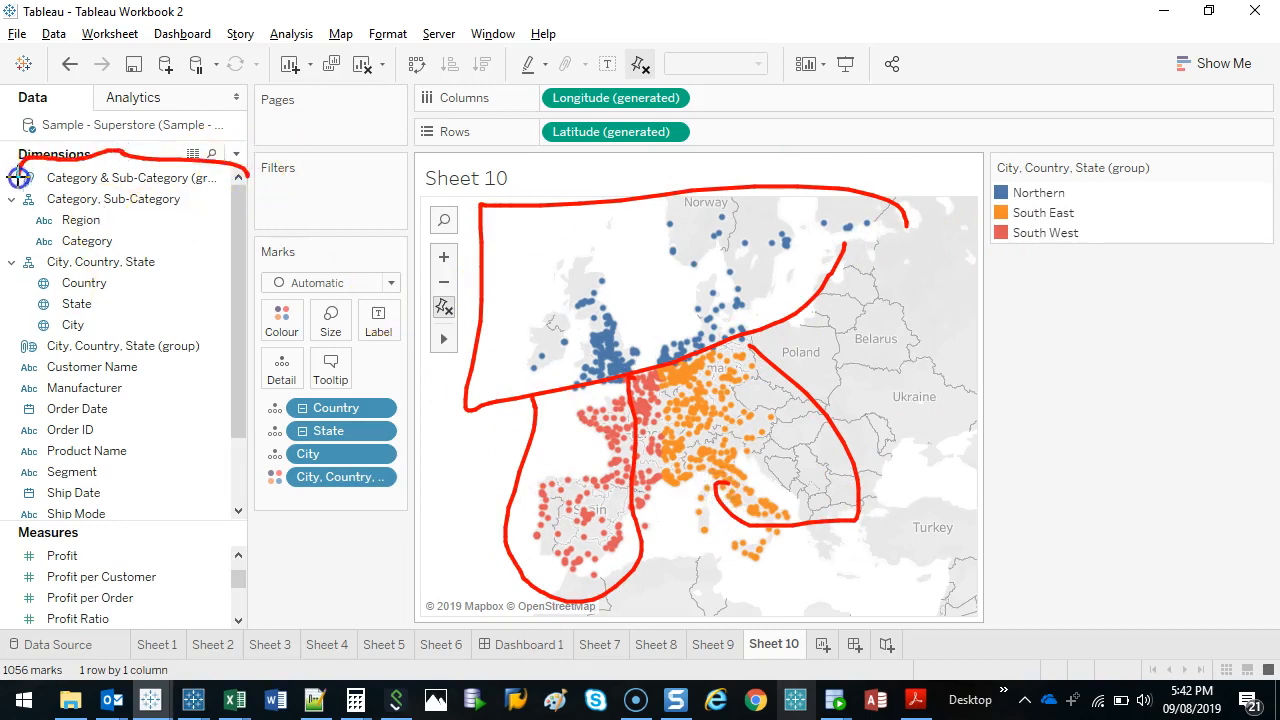
mouse_move(18, 177)
mouse_down()
mouse_move(177, 129)
mouse_move(180, 200)
mouse_move(15, 150)
mouse_up()
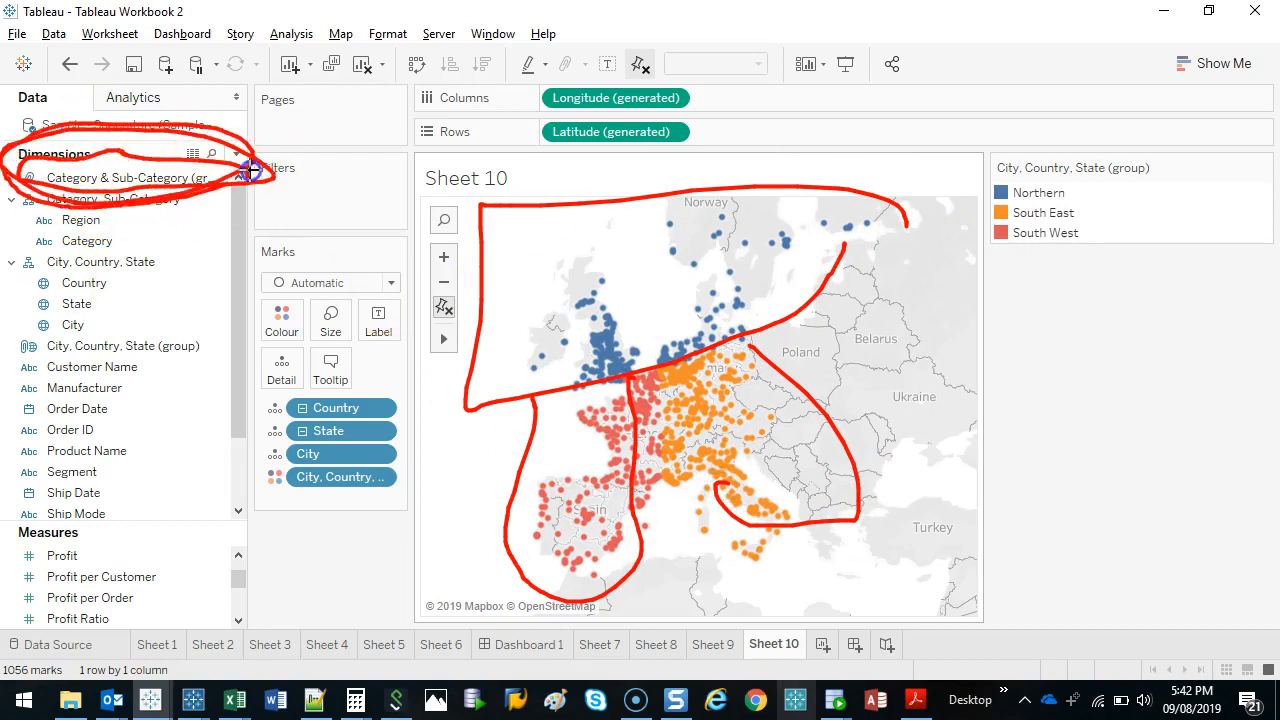
mouse_move(230, 366)
mouse_down()
mouse_move(23, 320)
mouse_move(231, 363)
mouse_up()
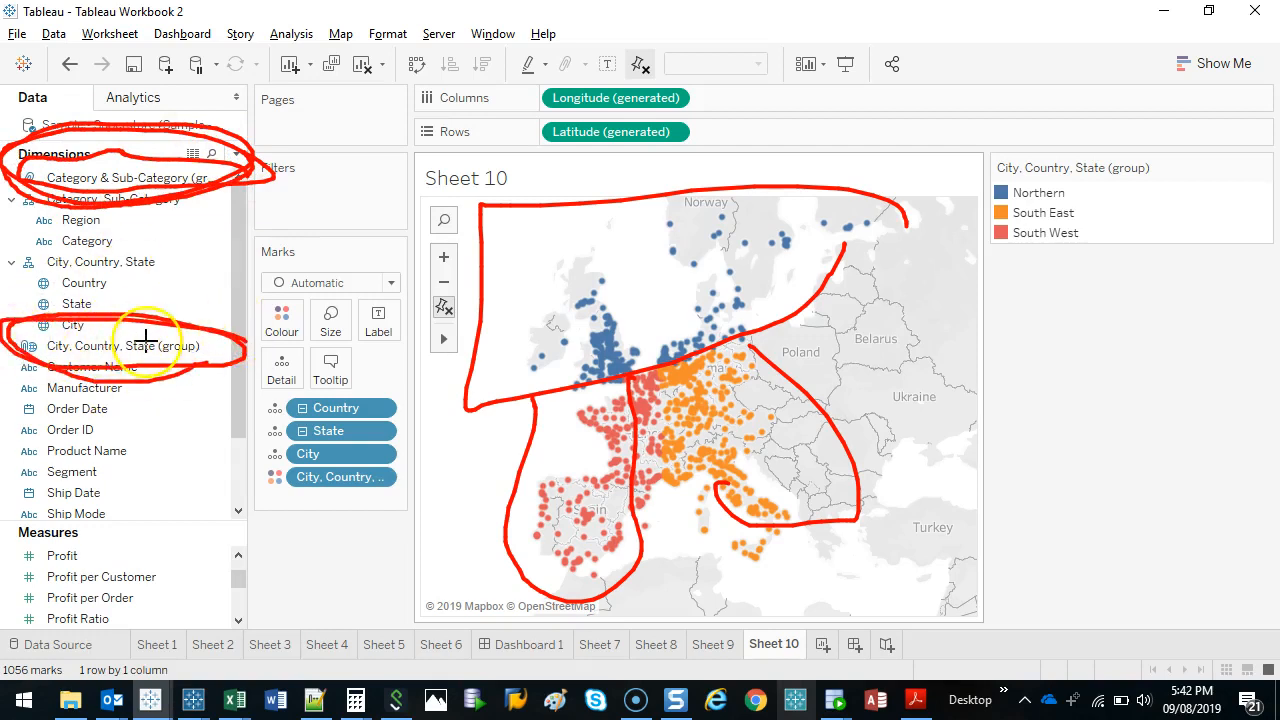
key(Escape)
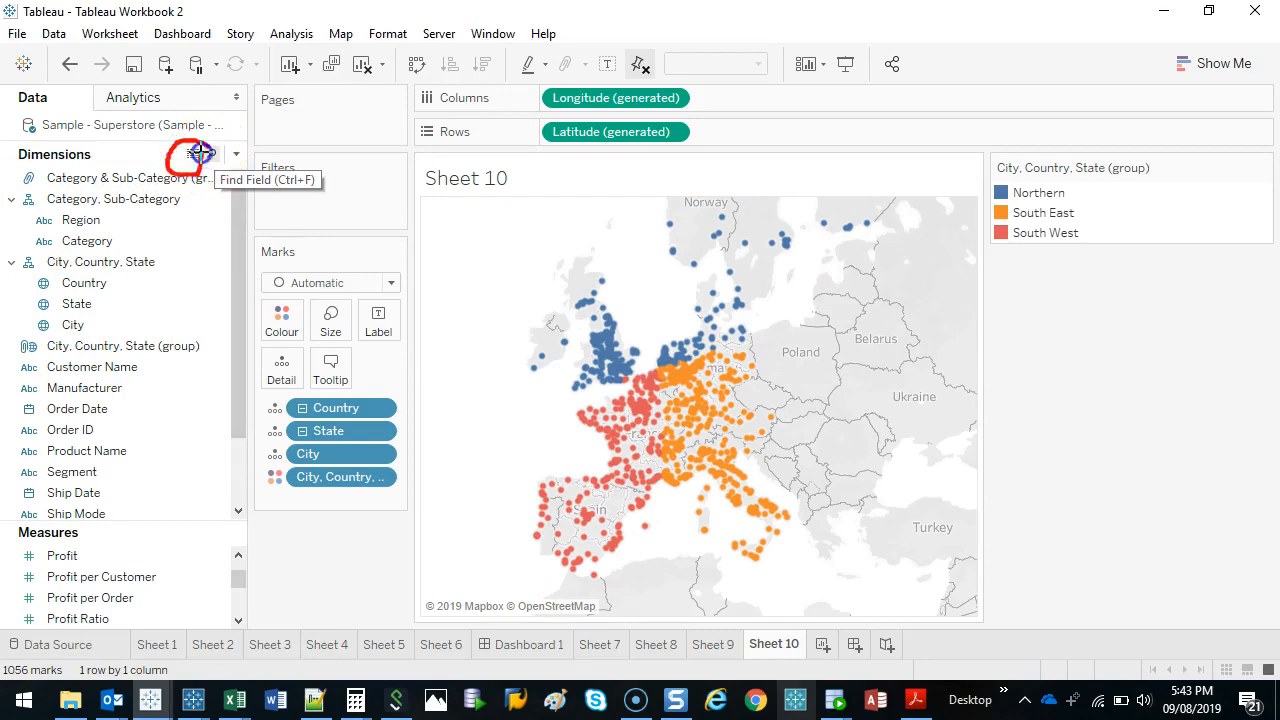
key(Escape)
View the underlying data full screen, examine the City, Country, State (group) column, and close the data view.
click(190, 155)
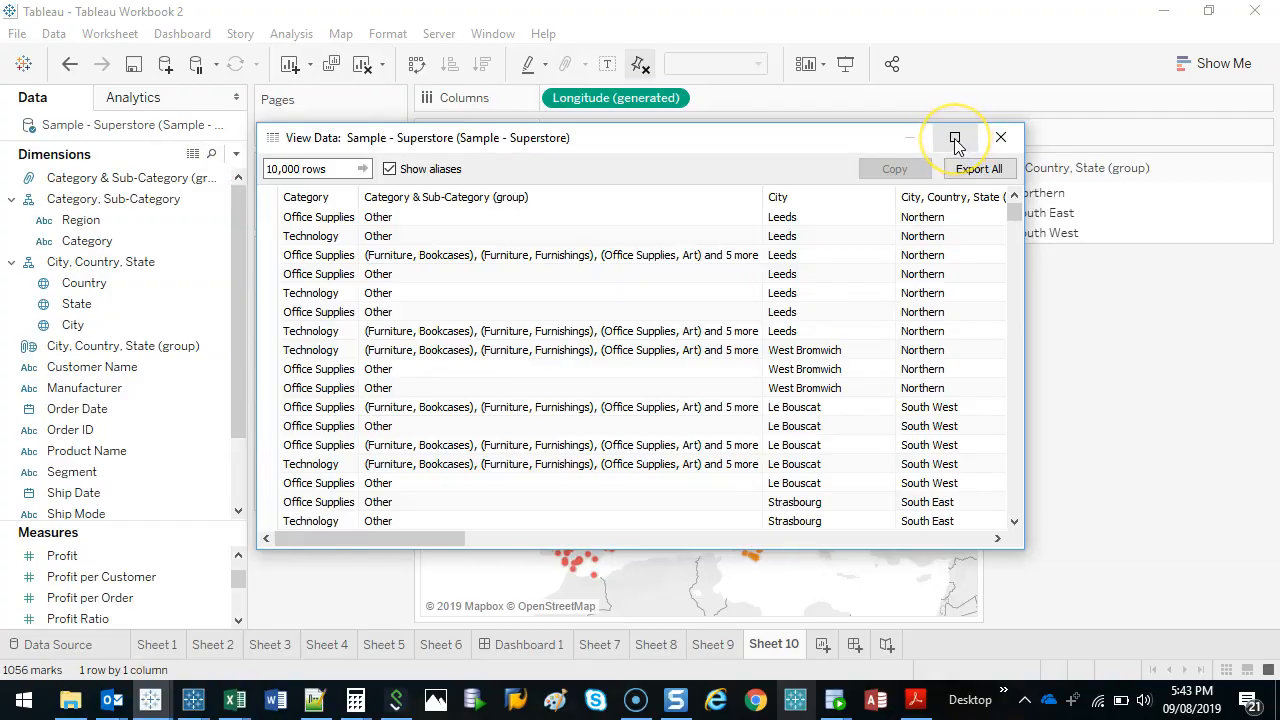
click(955, 140)
click(728, 65)
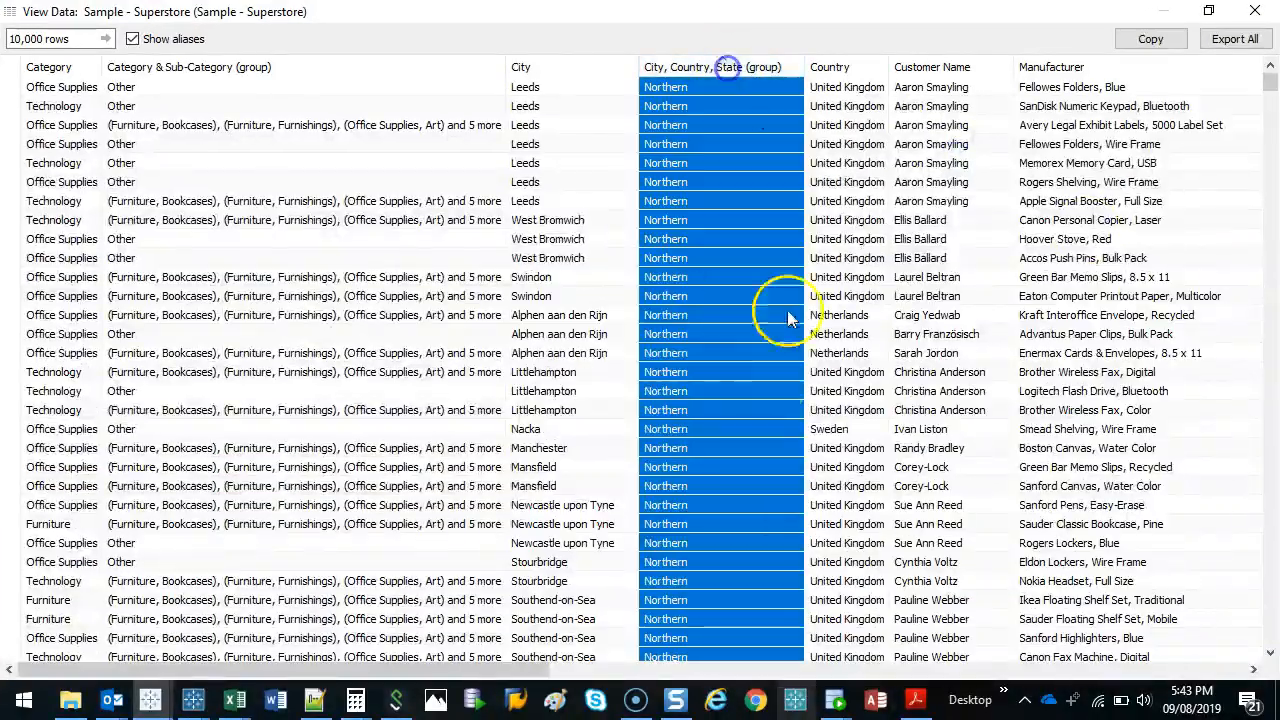
drag(1274, 88, 1276, 38)
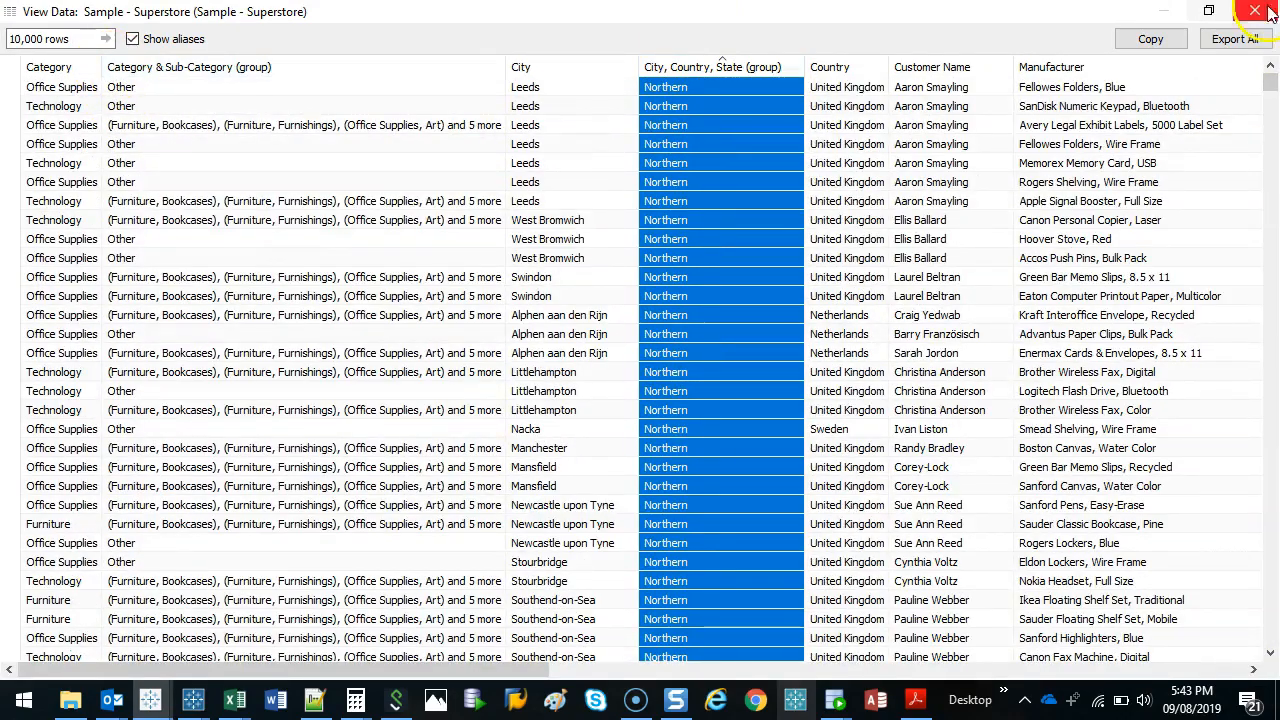
click(1255, 11)
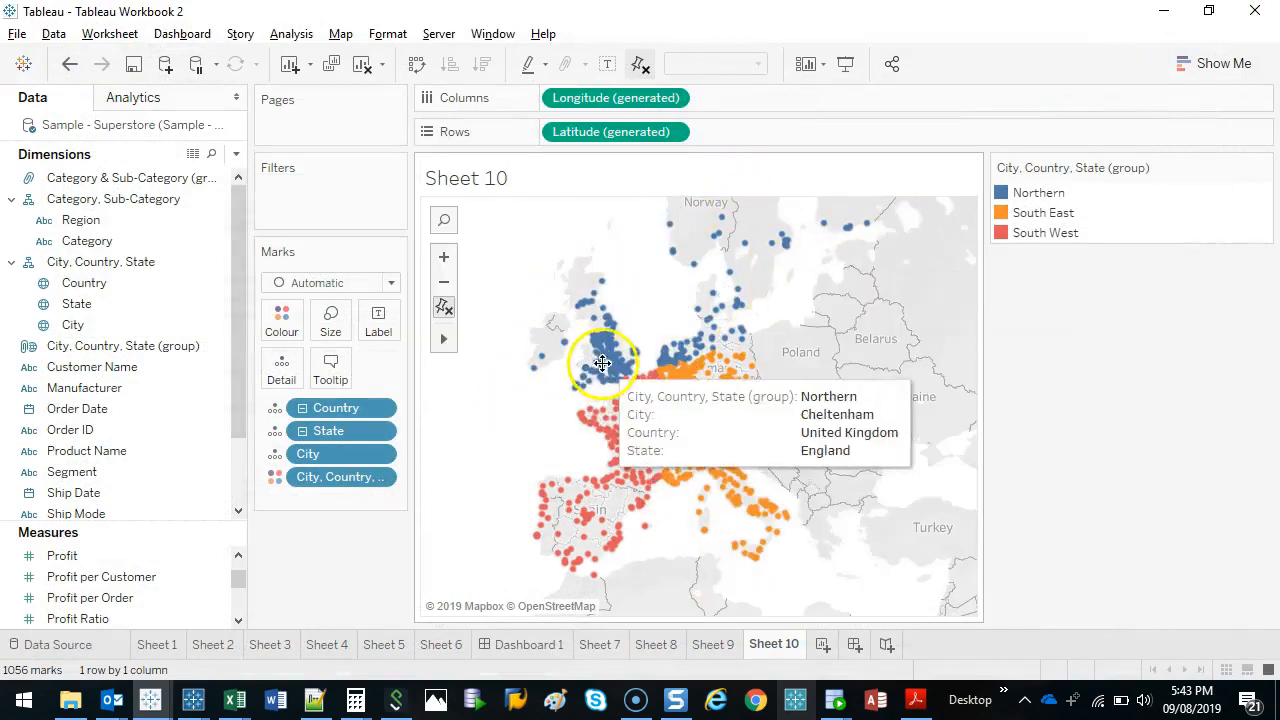
drag(577, 390, 770, 322)
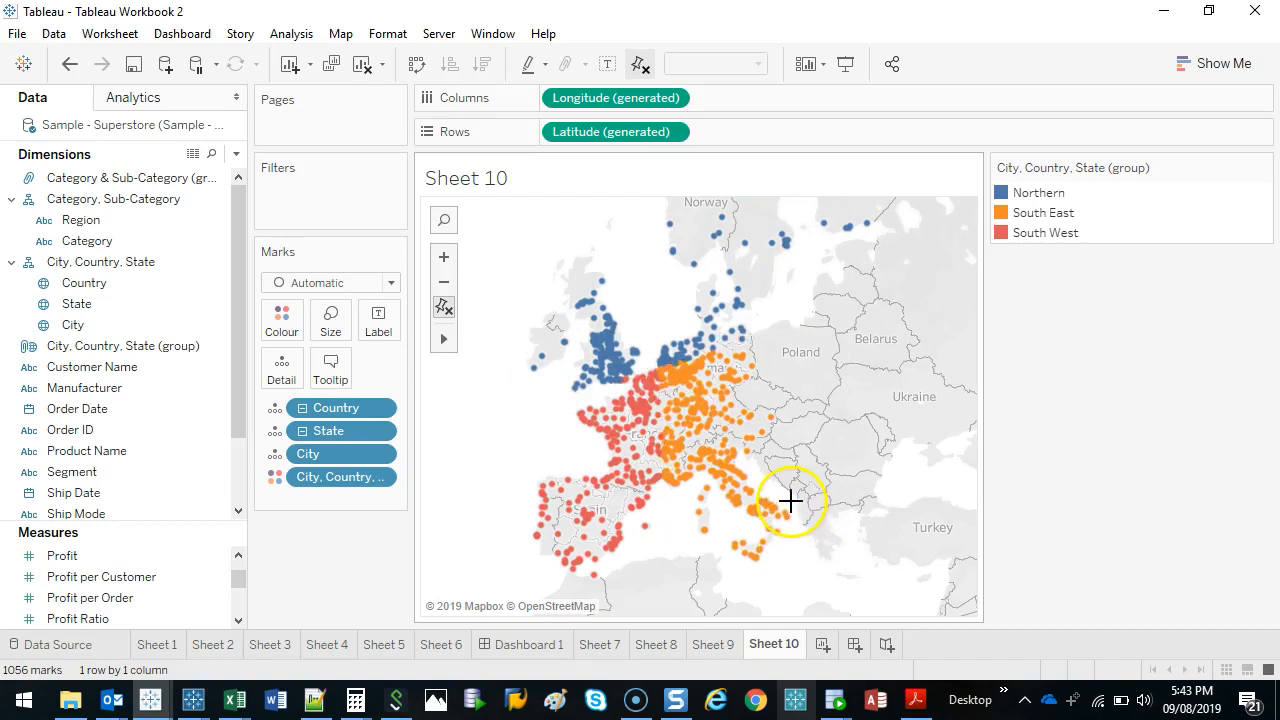
Create a new worksheet and list the City, Country, State (group) values as rows.
click(822, 645)
click(189, 324)
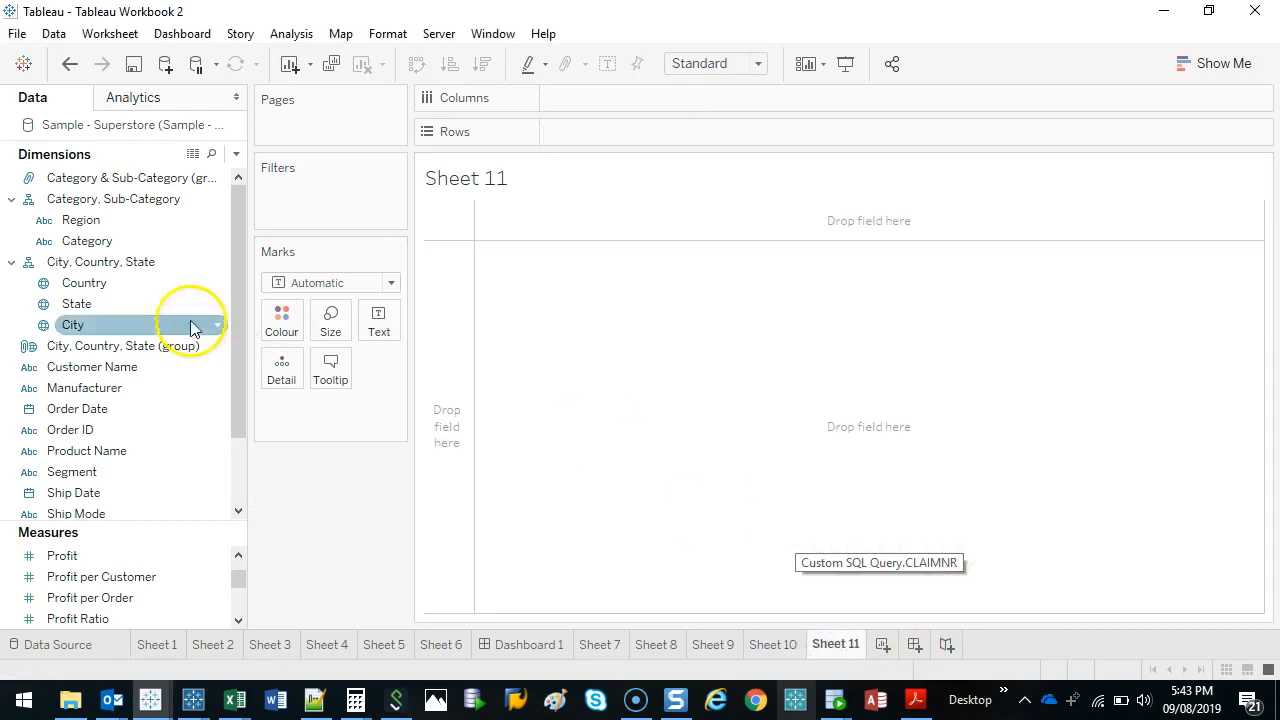
click(91, 240)
click(90, 347)
drag(90, 350, 446, 288)
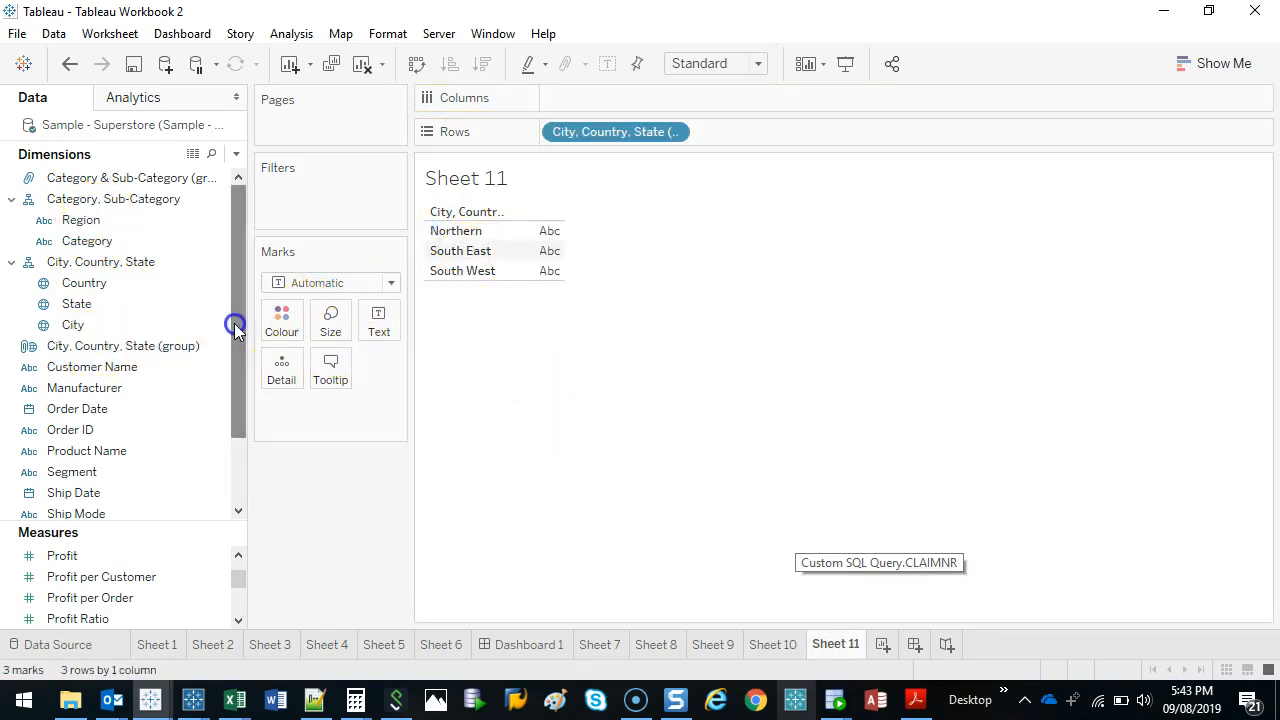
Show Sales per group as horizontal bars coloured and labelled by Sales, sorted in descending order.
drag(240, 586, 240, 594)
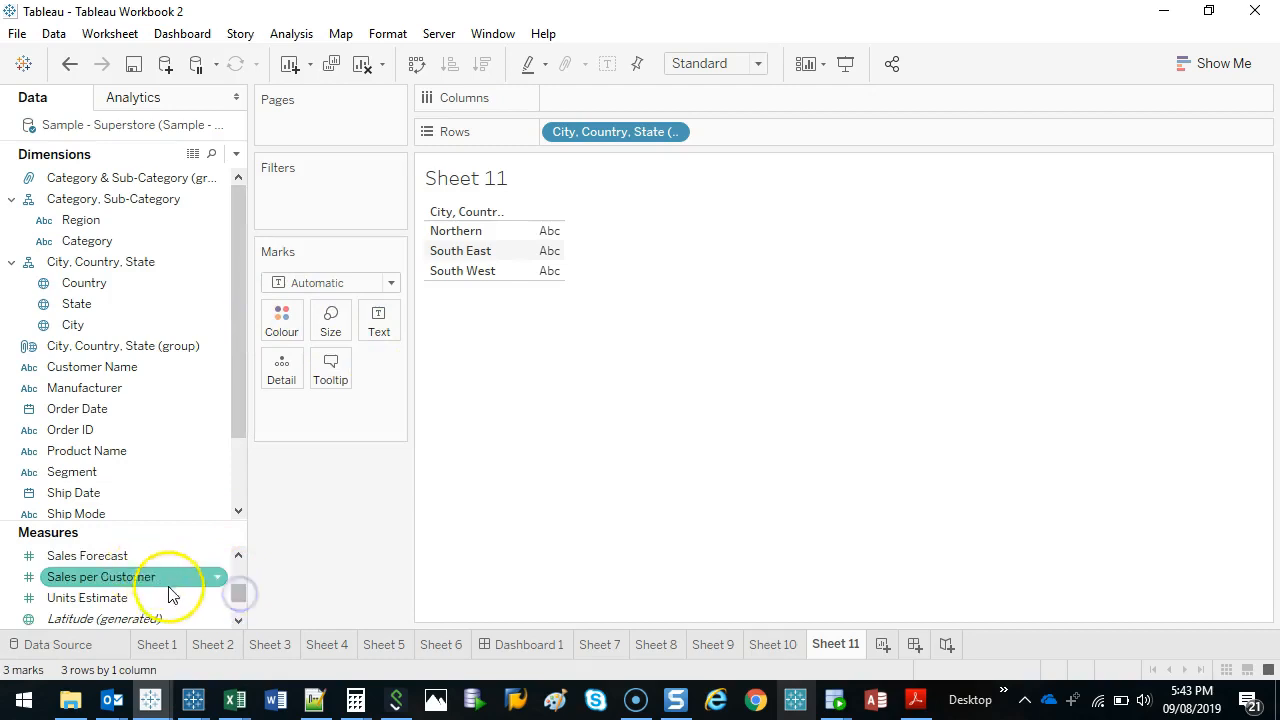
click(238, 556)
drag(62, 577, 380, 318)
drag(335, 415, 284, 328)
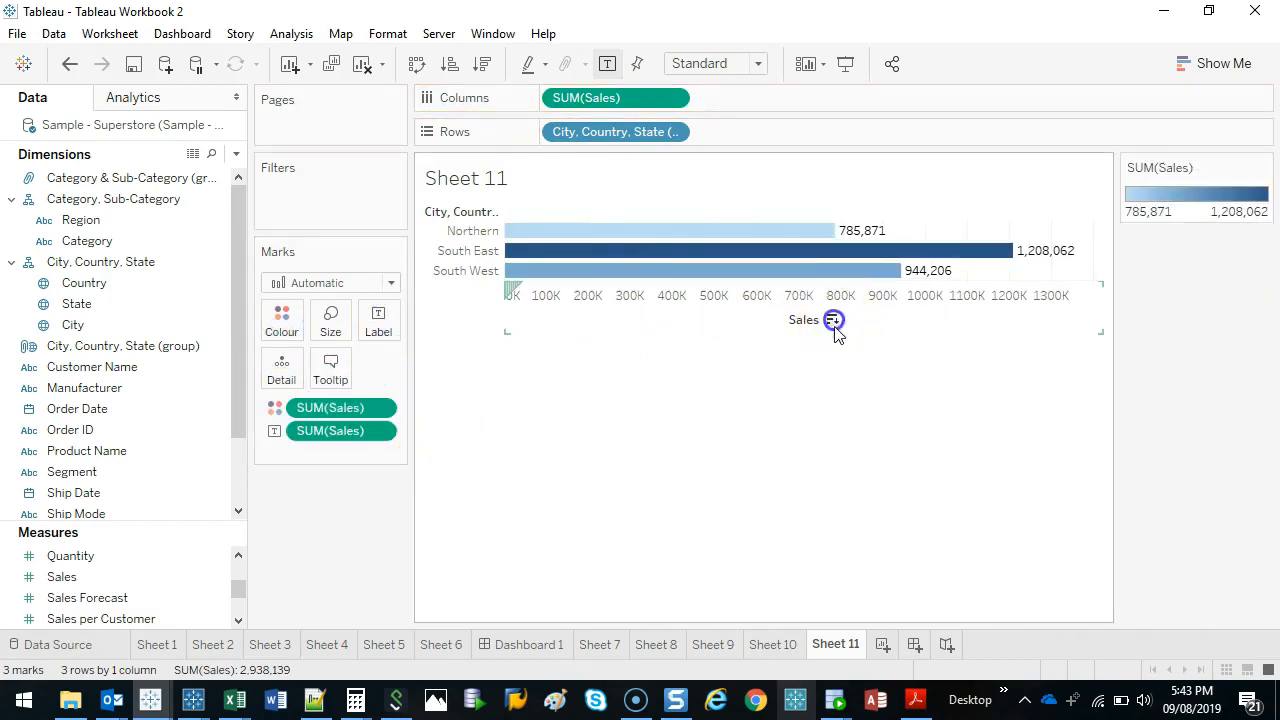
click(833, 320)
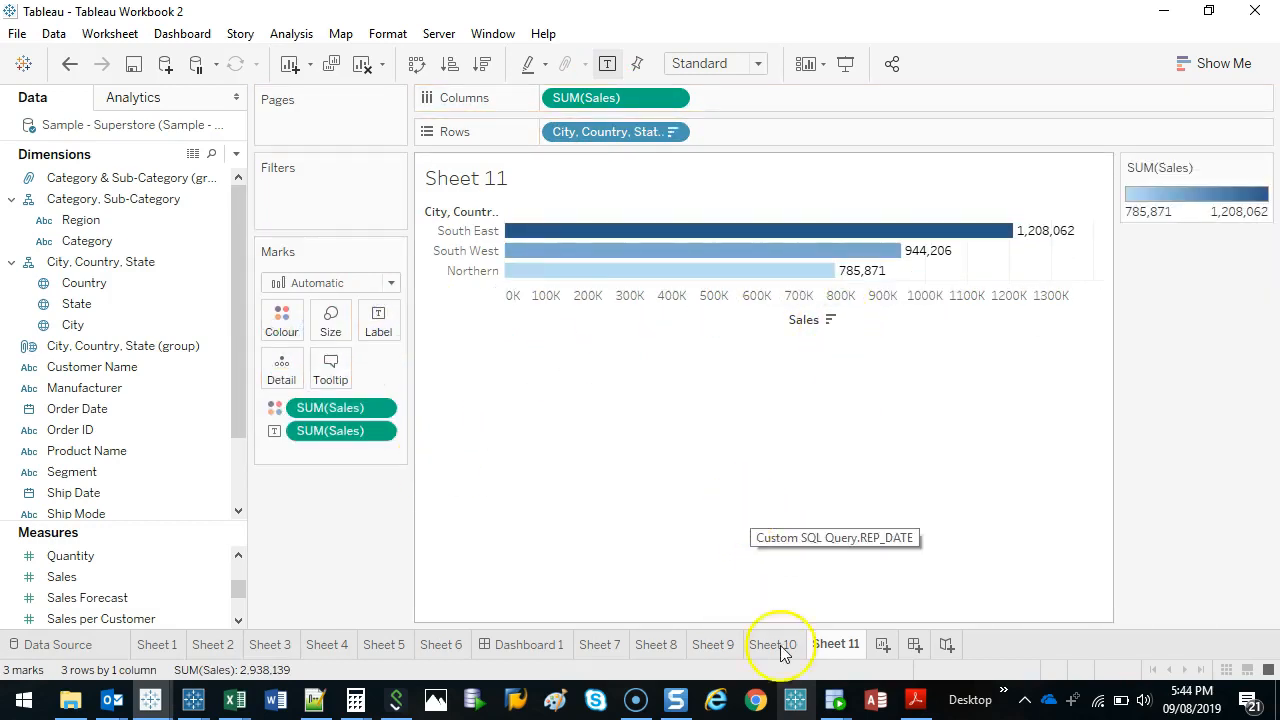
Create a new dashboard and place the Sheet 10 map on it.
click(914, 644)
drag(235, 320, 237, 357)
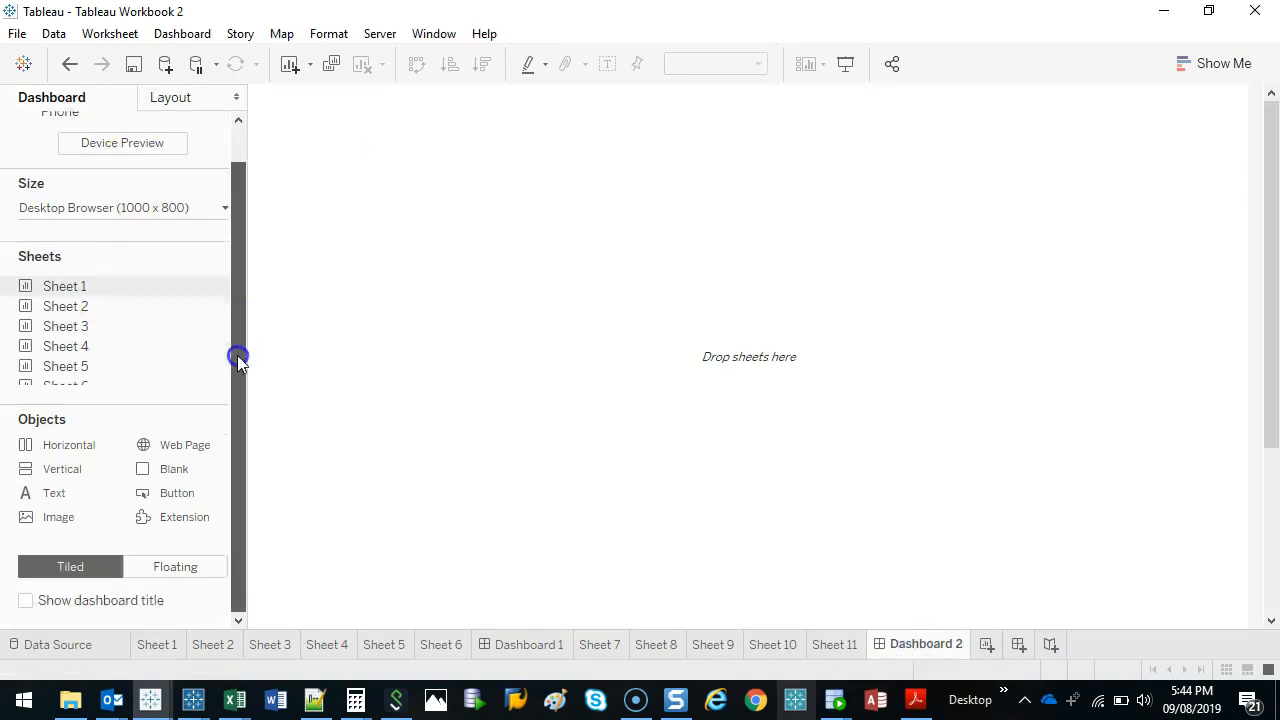
scroll(160, 340, down, 3)
drag(90, 358, 460, 277)
Add the Sheet 11 bar chart above the map on the dashboard and reduce its height to fit the bars.
drag(100, 367, 840, 232)
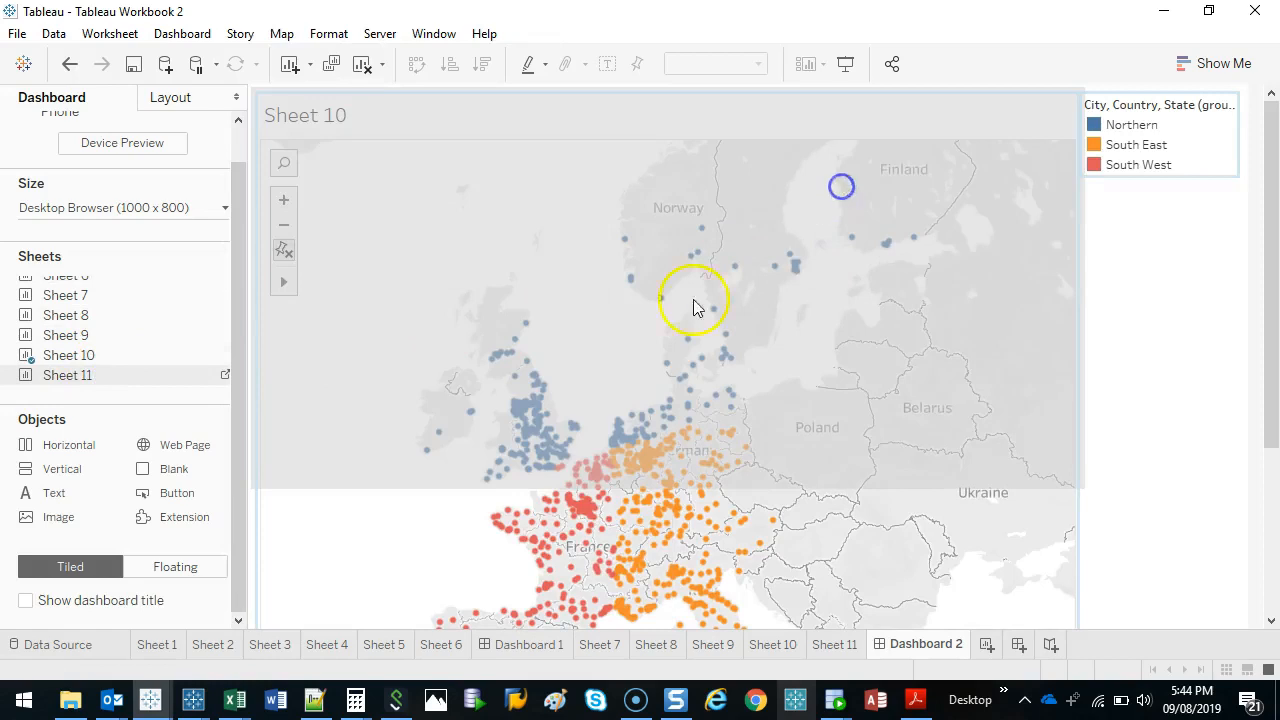
drag(697, 307, 700, 310)
drag(757, 489, 774, 288)
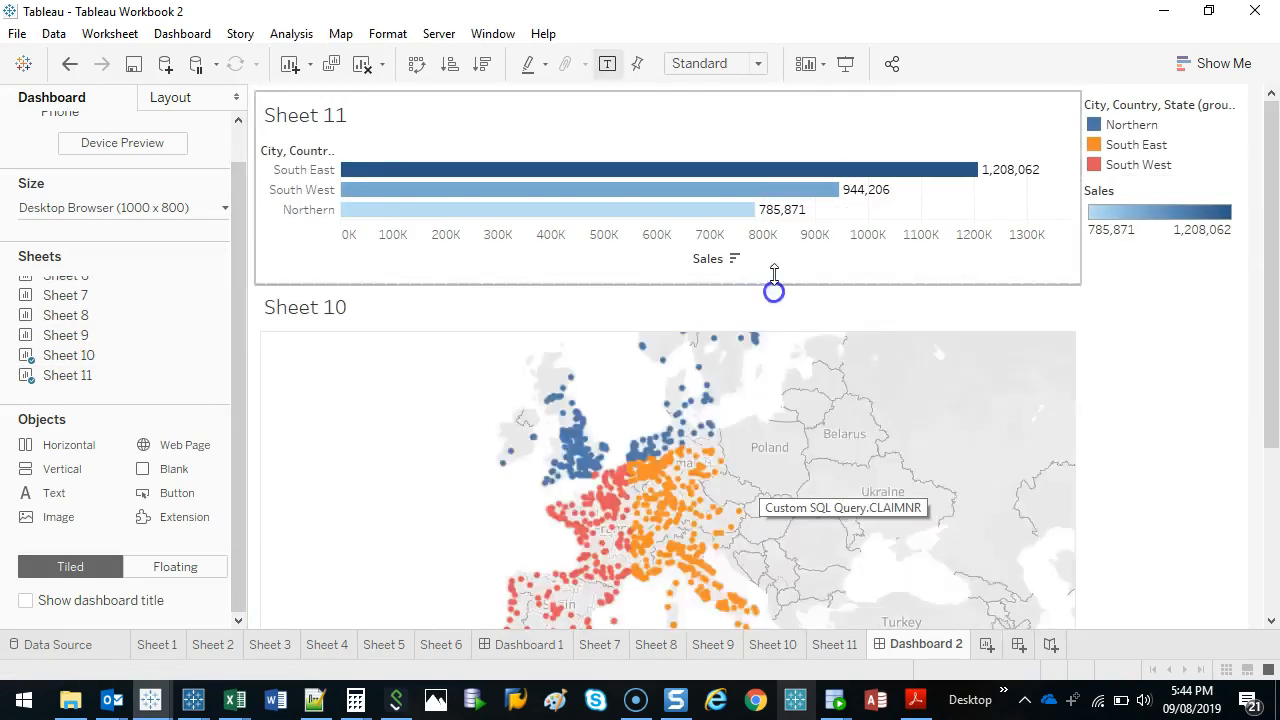
Delete the layout container holding the group and Sales legends from the dashboard.
click(1174, 299)
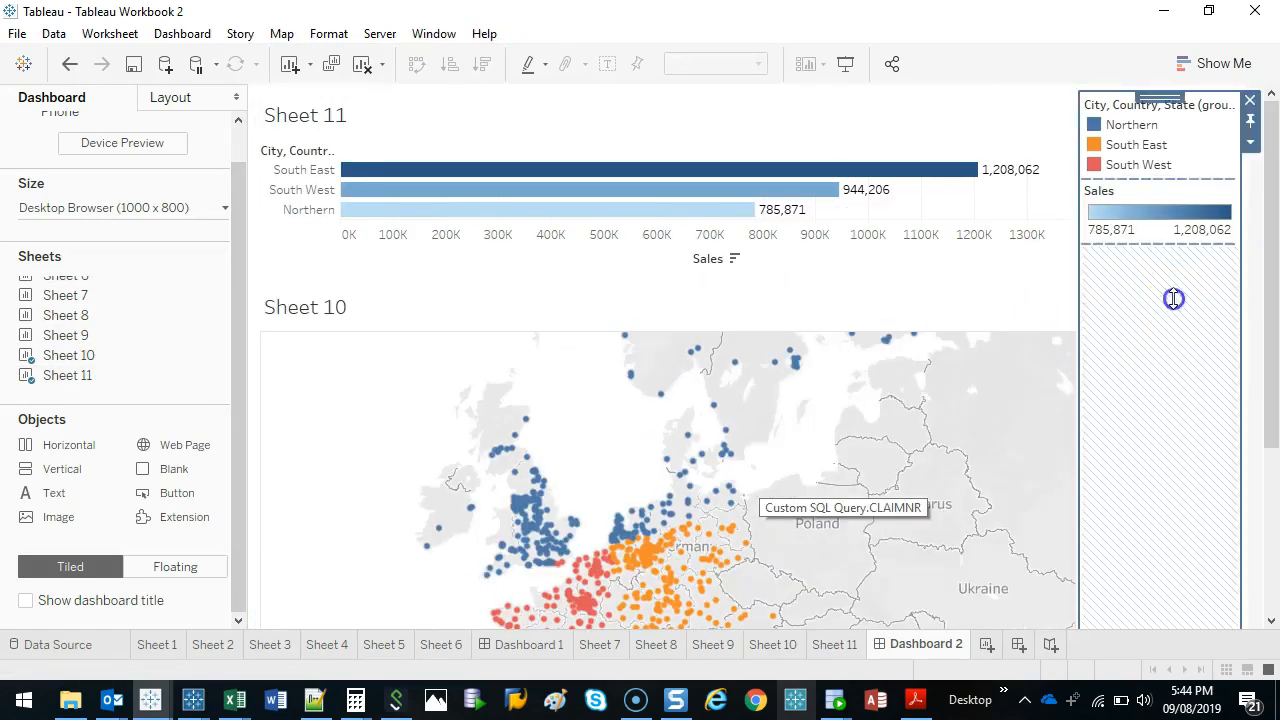
click(1251, 103)
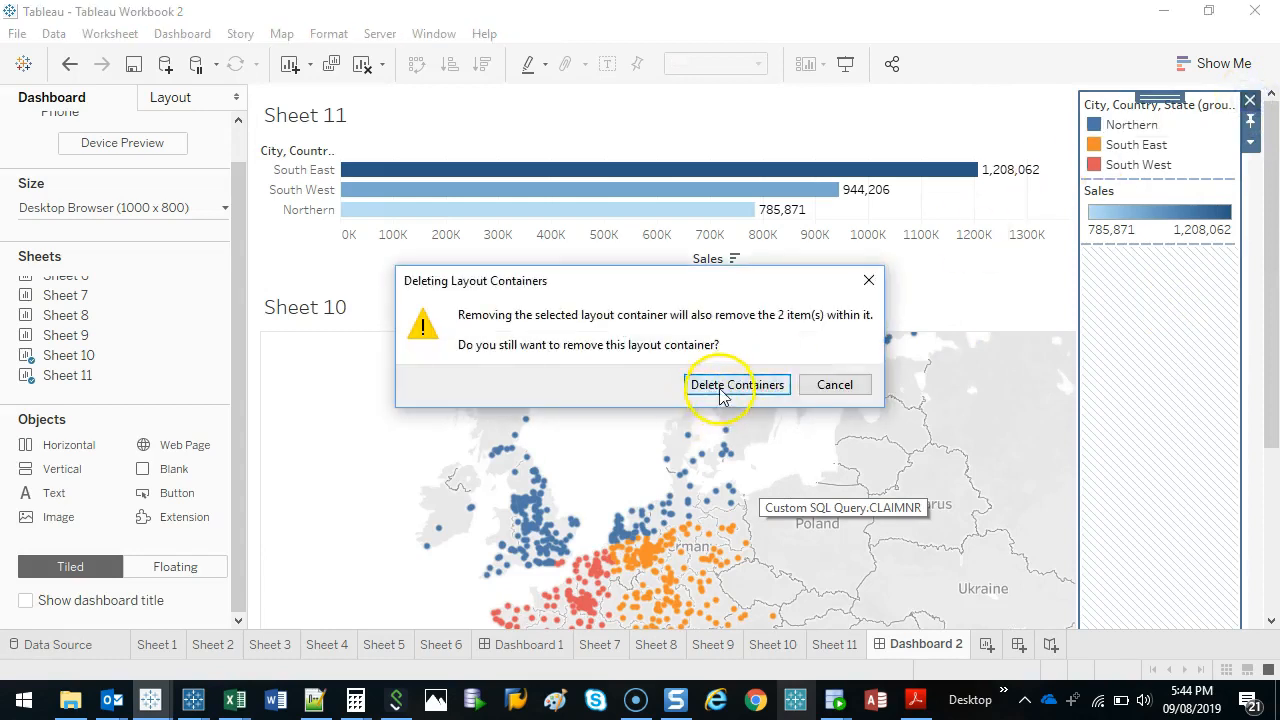
click(731, 384)
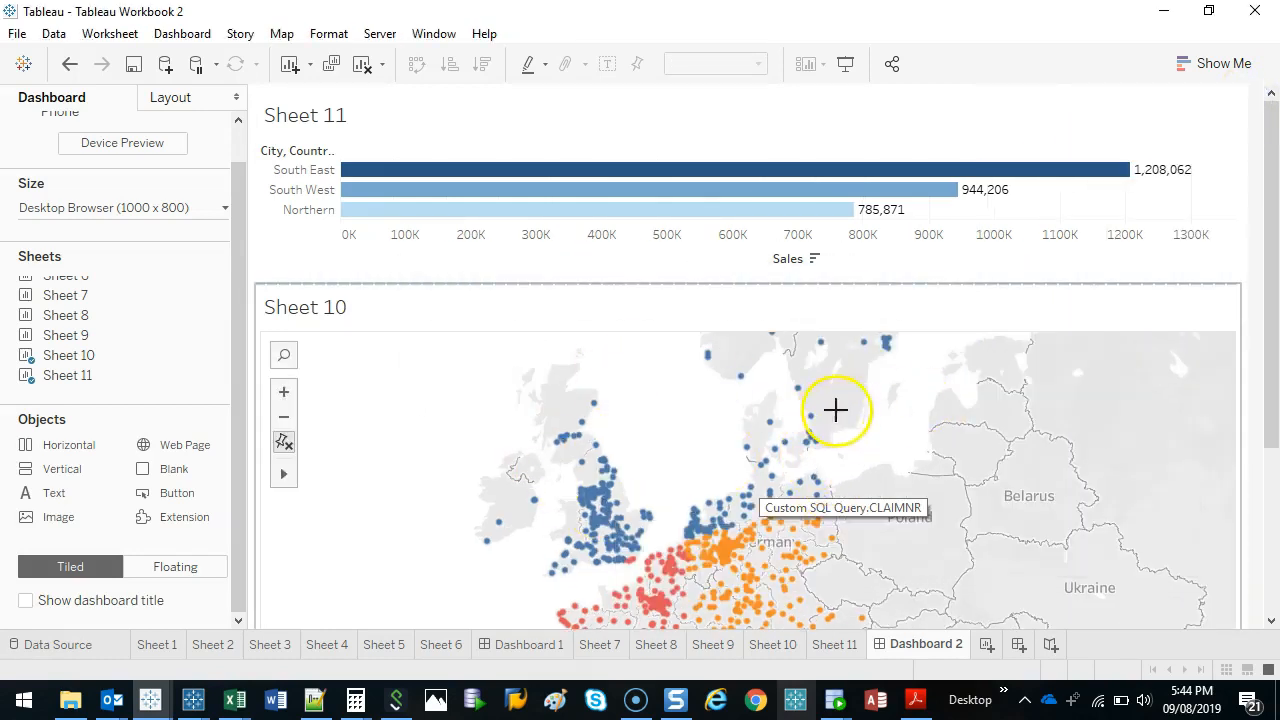
mouse_move(835, 410)
mouse_down()
mouse_move(586, 543)
mouse_move(863, 384)
mouse_up()
drag(783, 355, 800, 252)
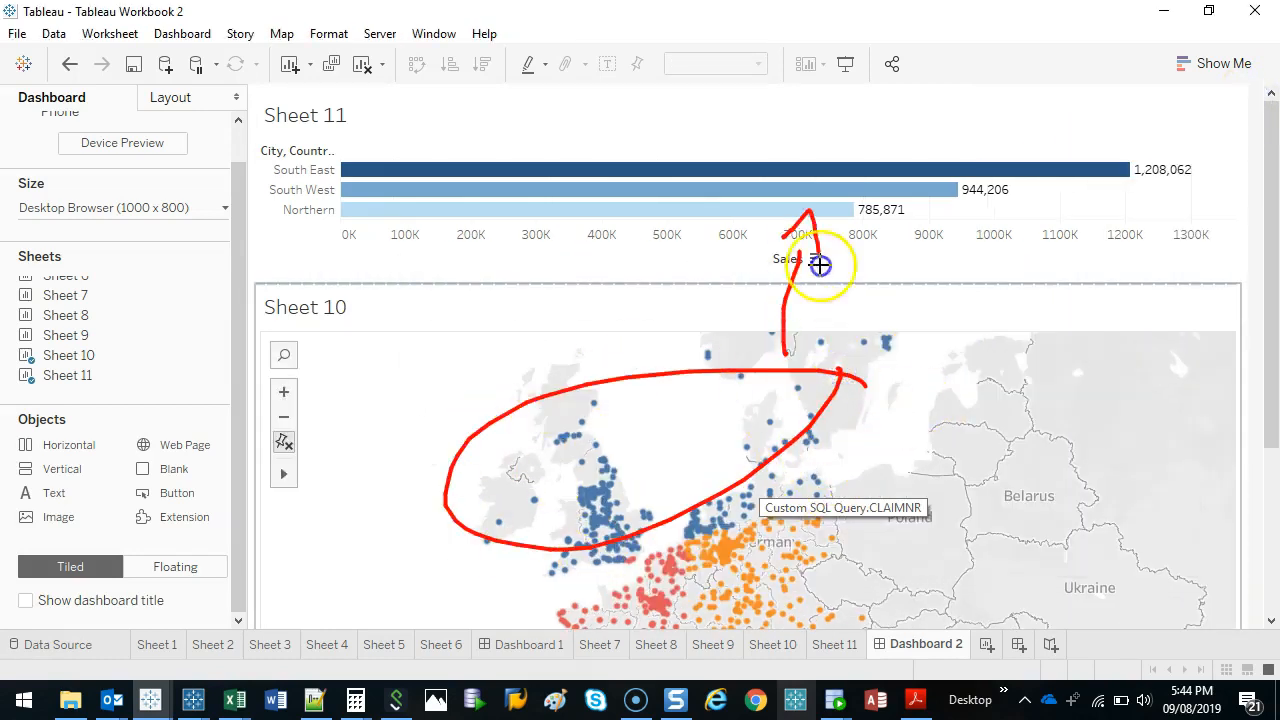
Colour the Sheet 11 bars by the City, Country, State (group) field instead of Sales, and return to Dashboard 2.
click(1114, 137)
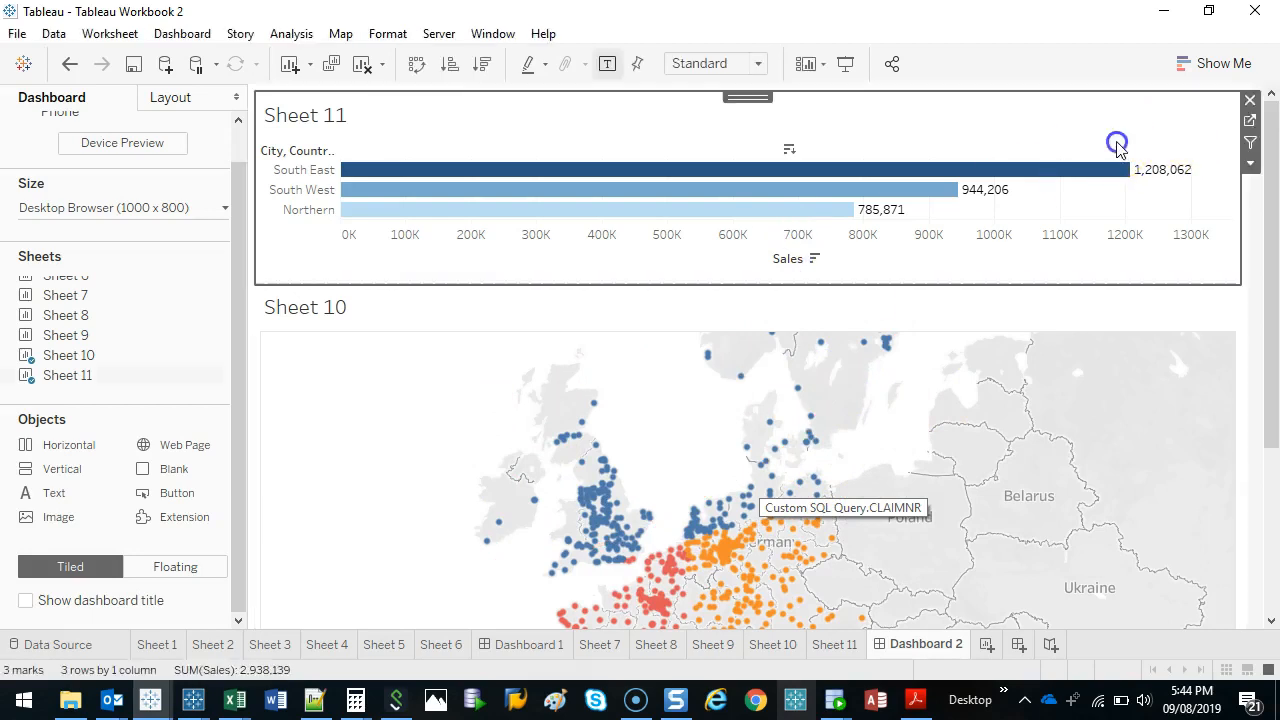
click(1250, 122)
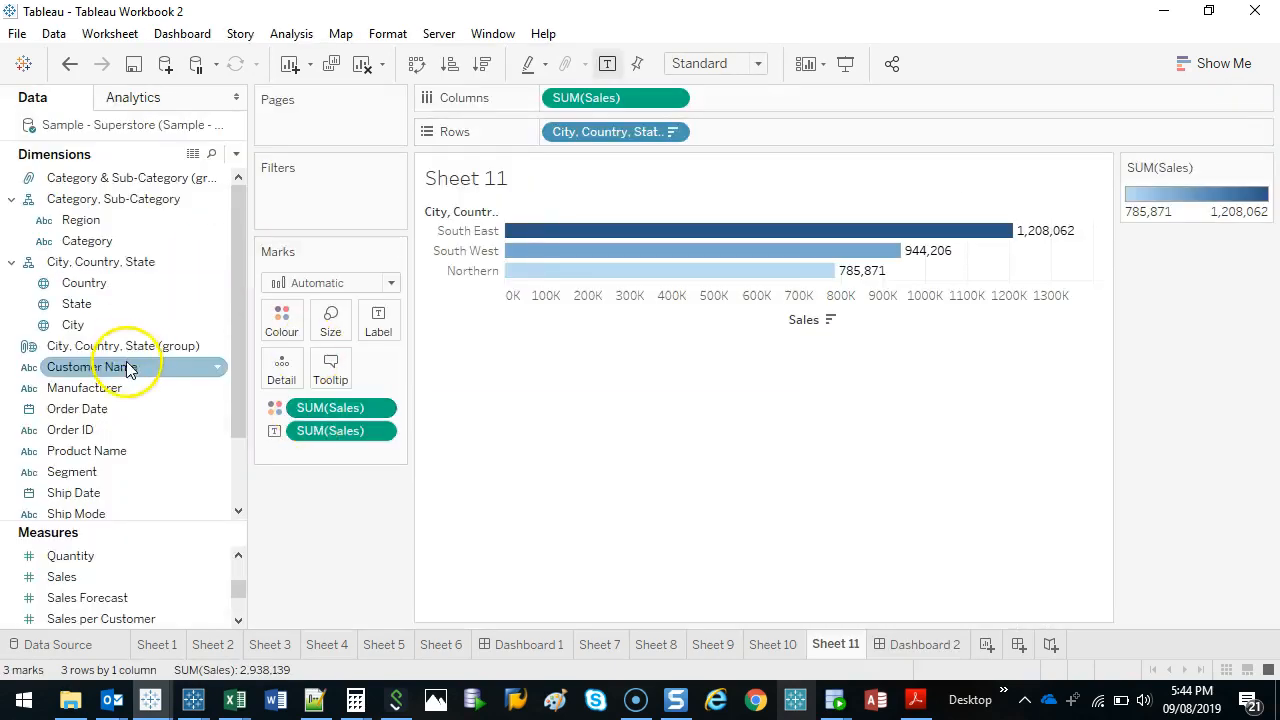
drag(123, 342, 281, 317)
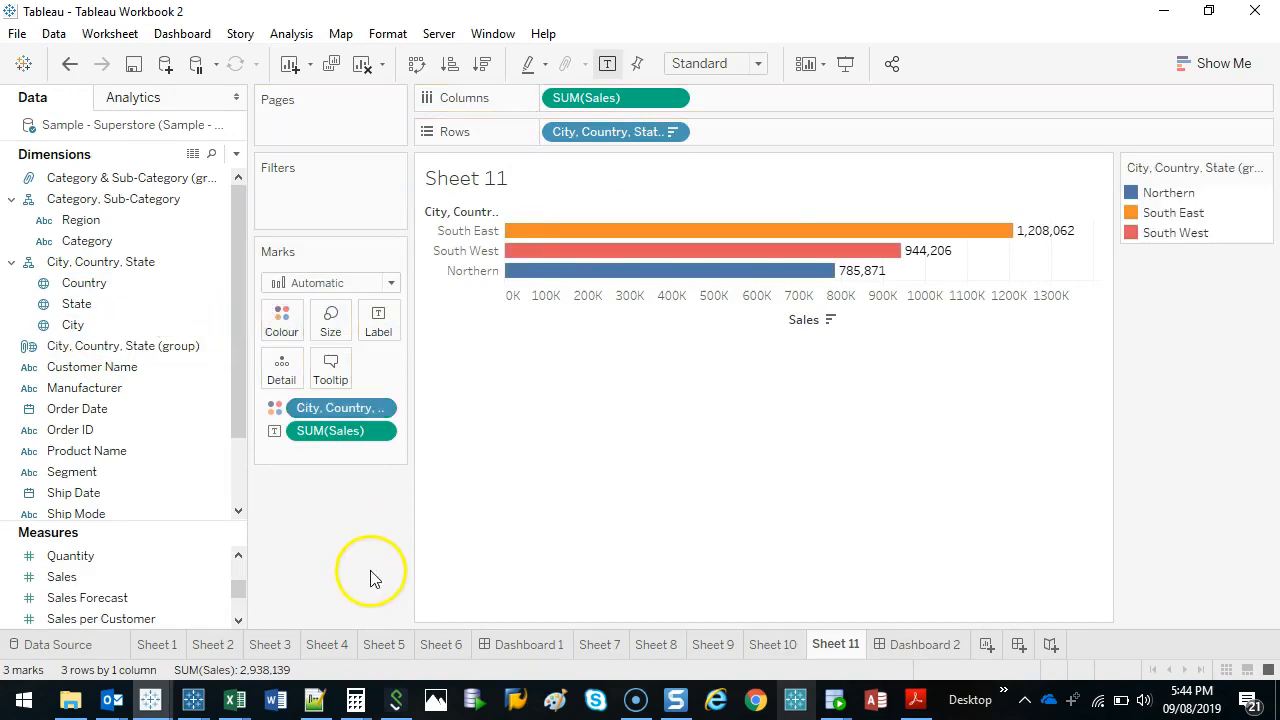
mouse_move(700, 230)
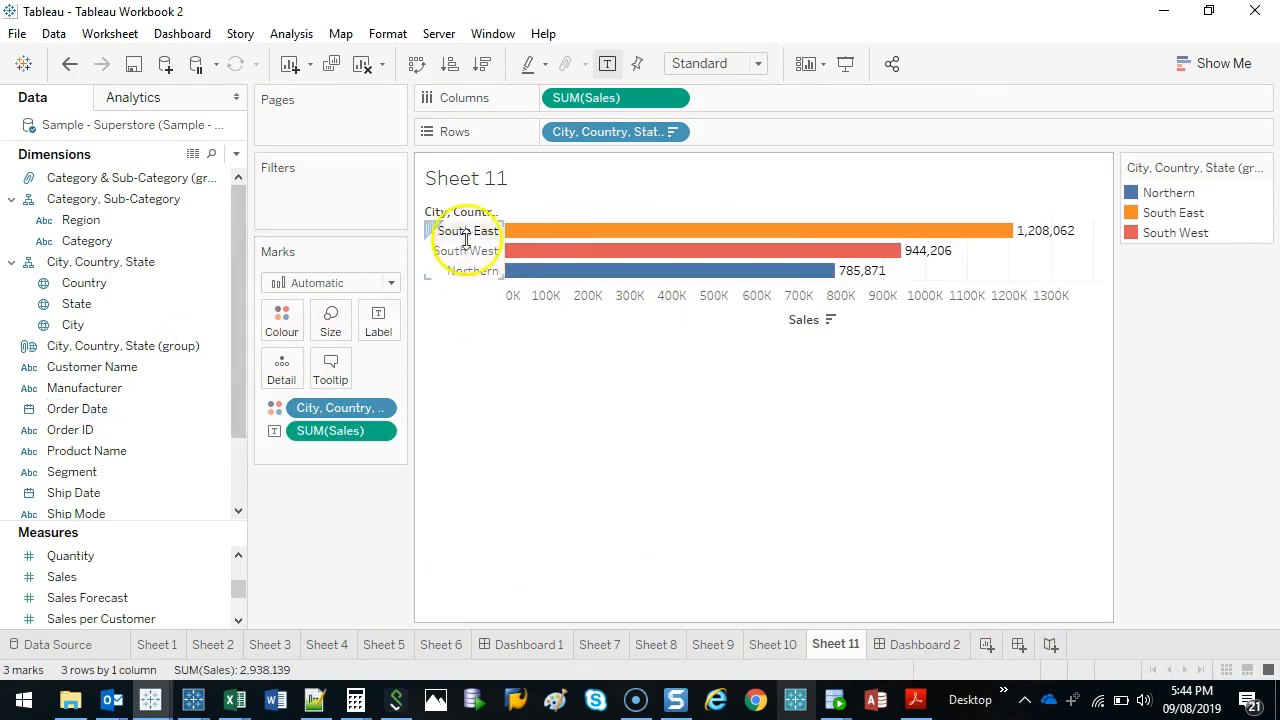
click(924, 647)
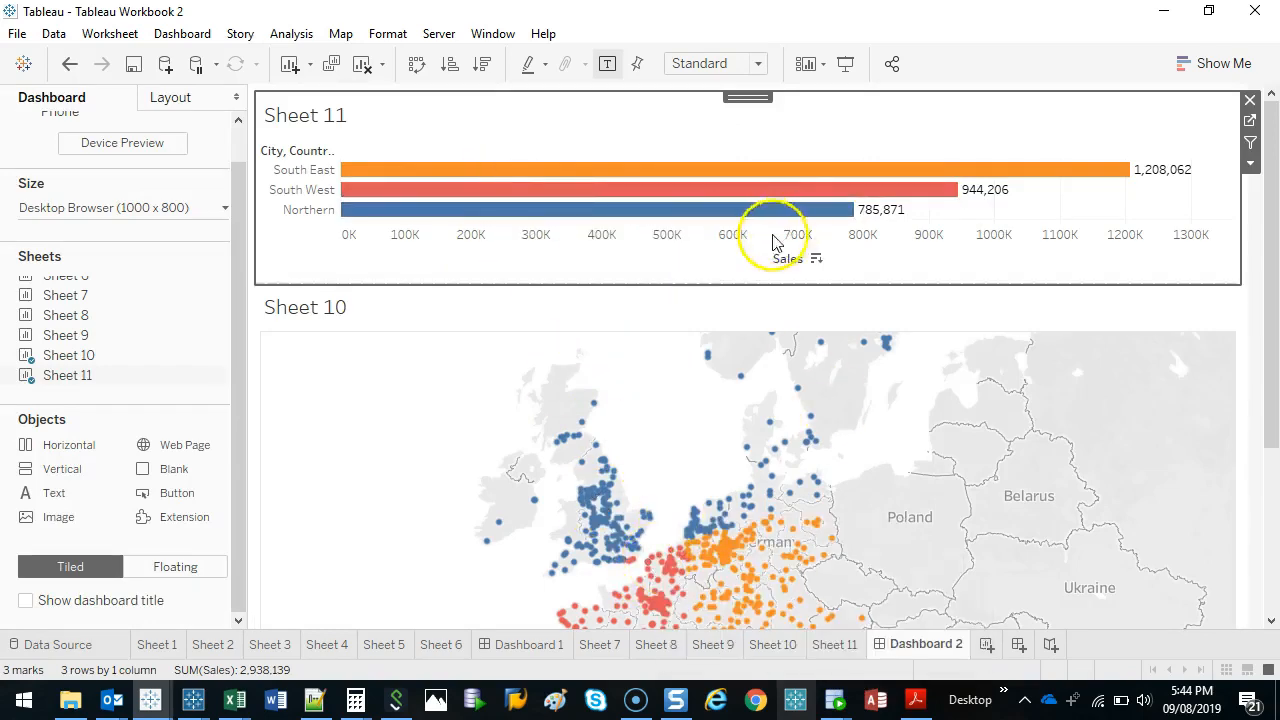
Set the dashboard to a fixed custom size with a height of 500 px.
click(208, 207)
click(208, 337)
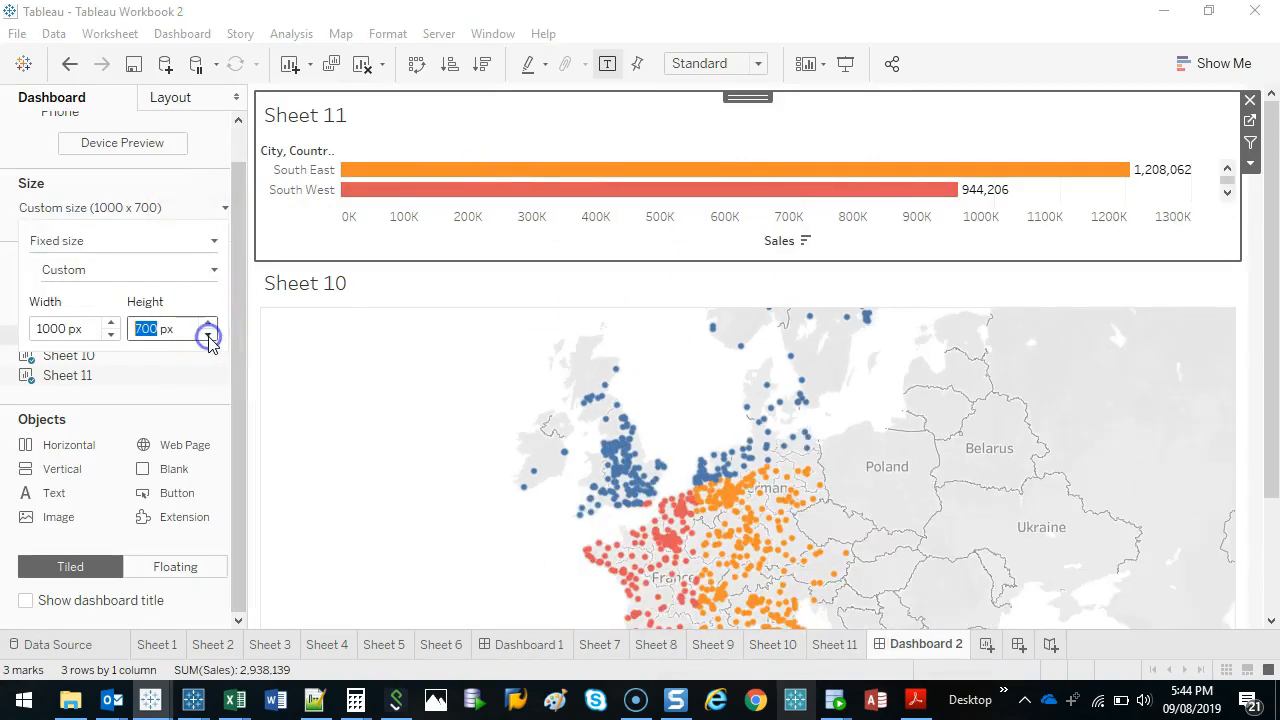
click(208, 337)
click(208, 337)
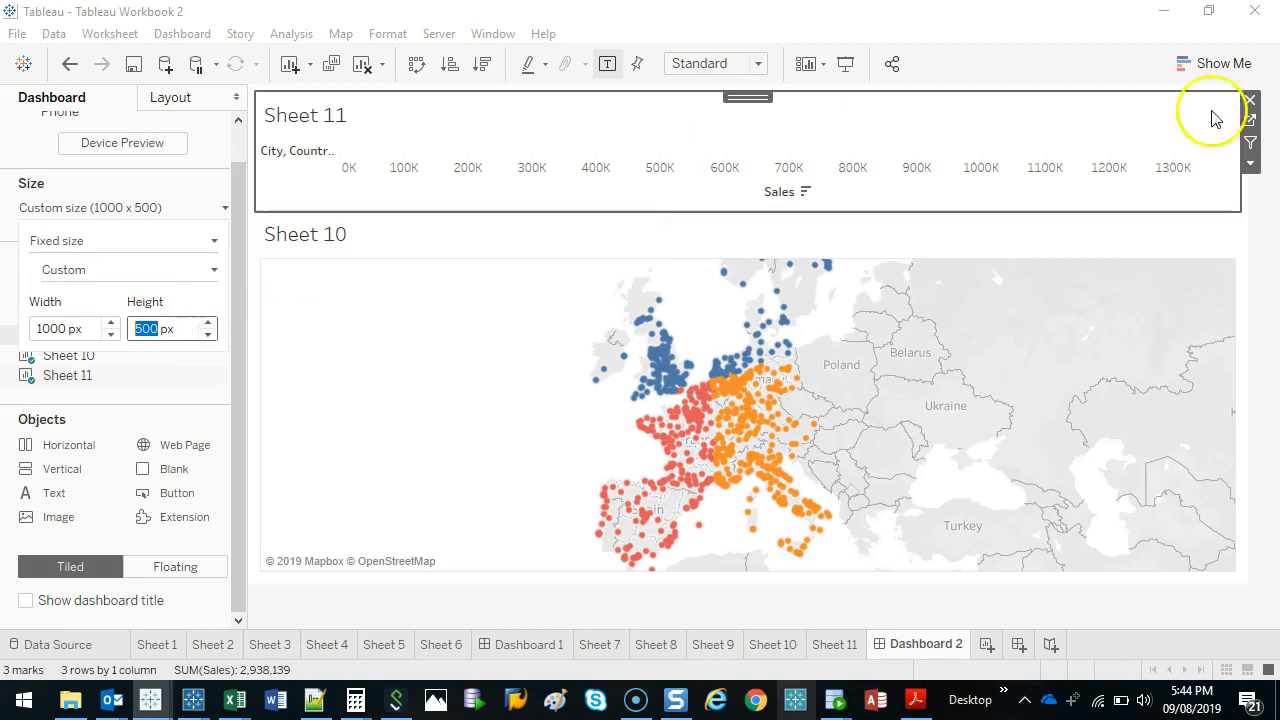
Adjust the boundary between the bar chart and the map so that all three Sheet 11 bars fit.
drag(1117, 208, 1117, 260)
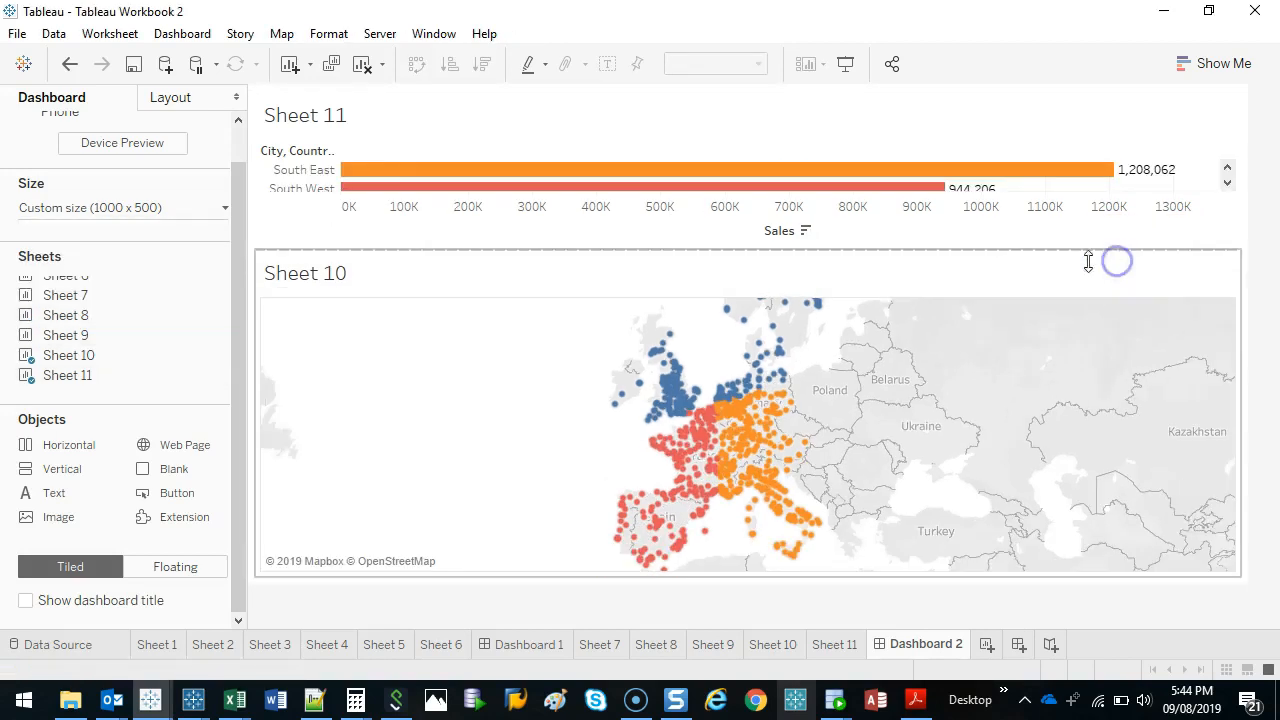
drag(1007, 256, 989, 314)
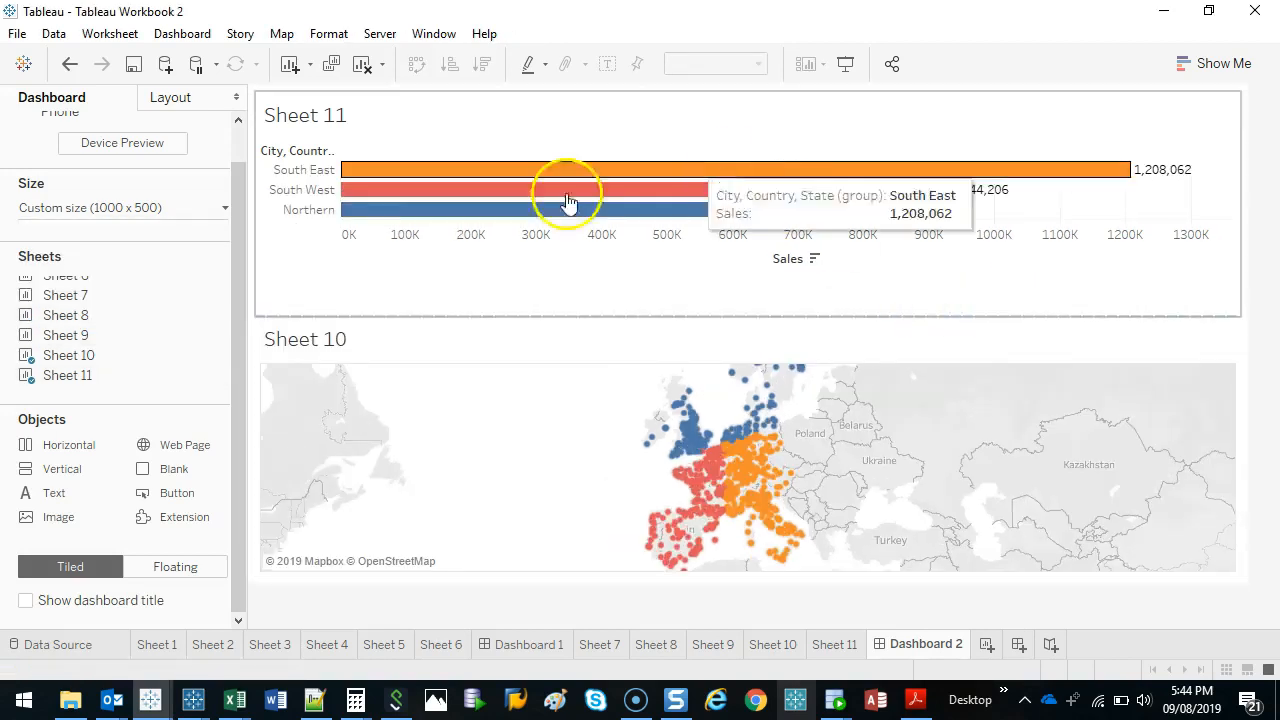
drag(648, 316, 660, 293)
Use Sheet 11 as a dashboard filter, test it on the map with South East, South West and Northern, and clear the selection.
click(1029, 127)
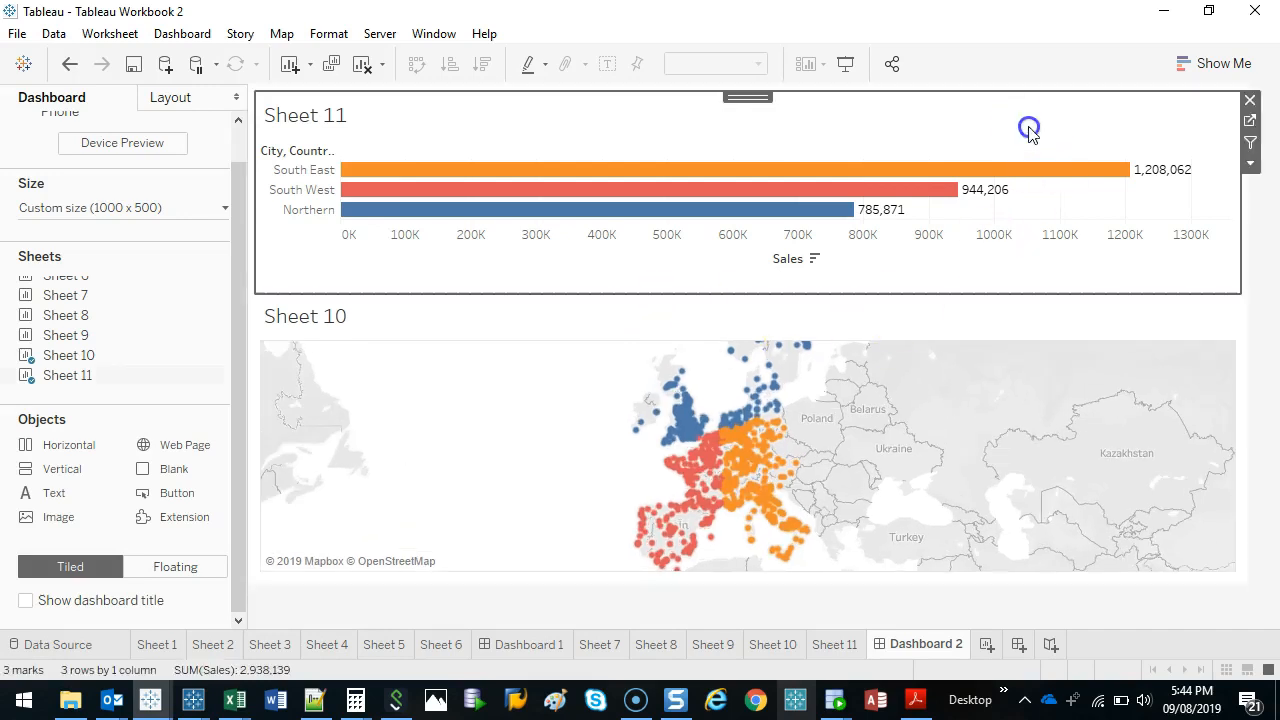
click(1252, 145)
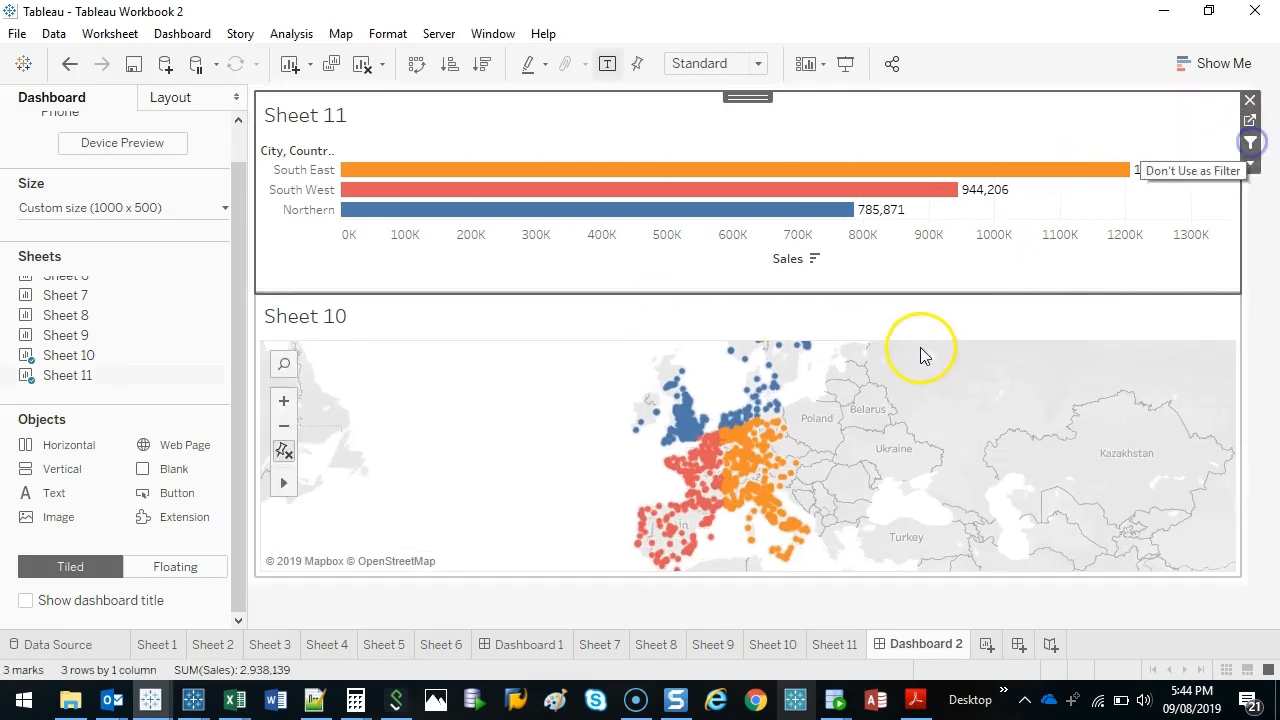
click(356, 172)
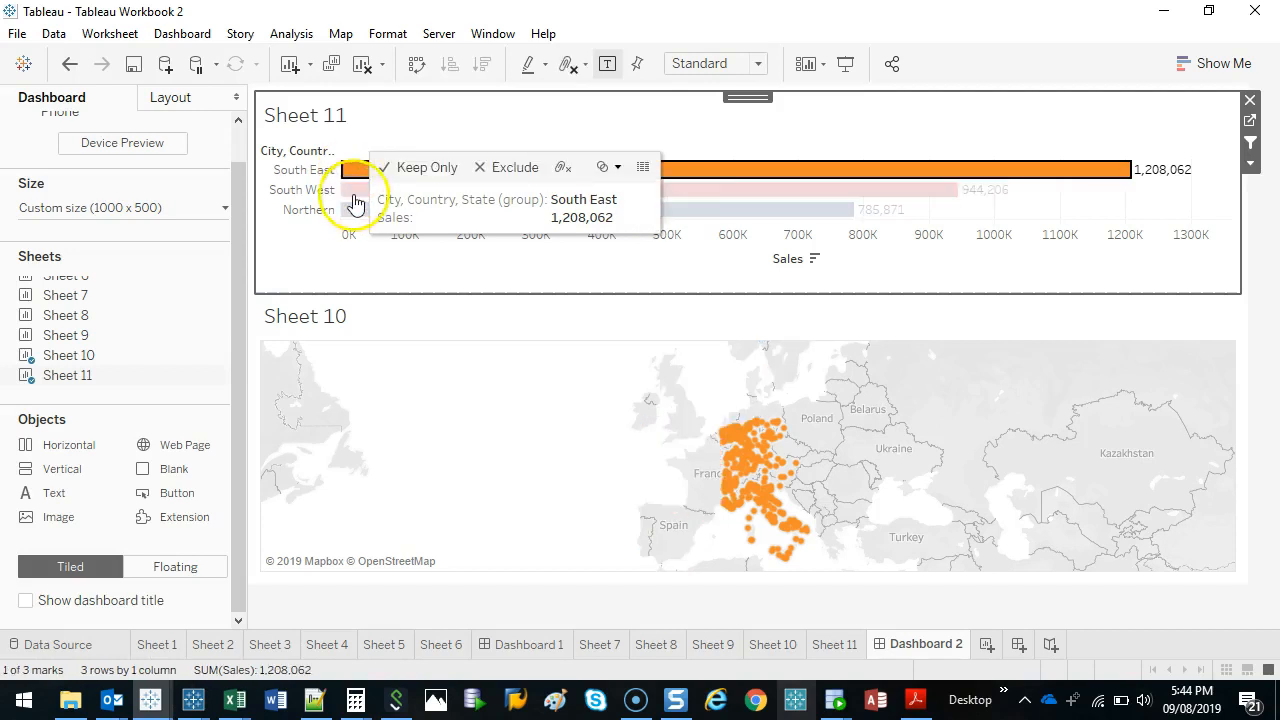
click(352, 190)
click(353, 210)
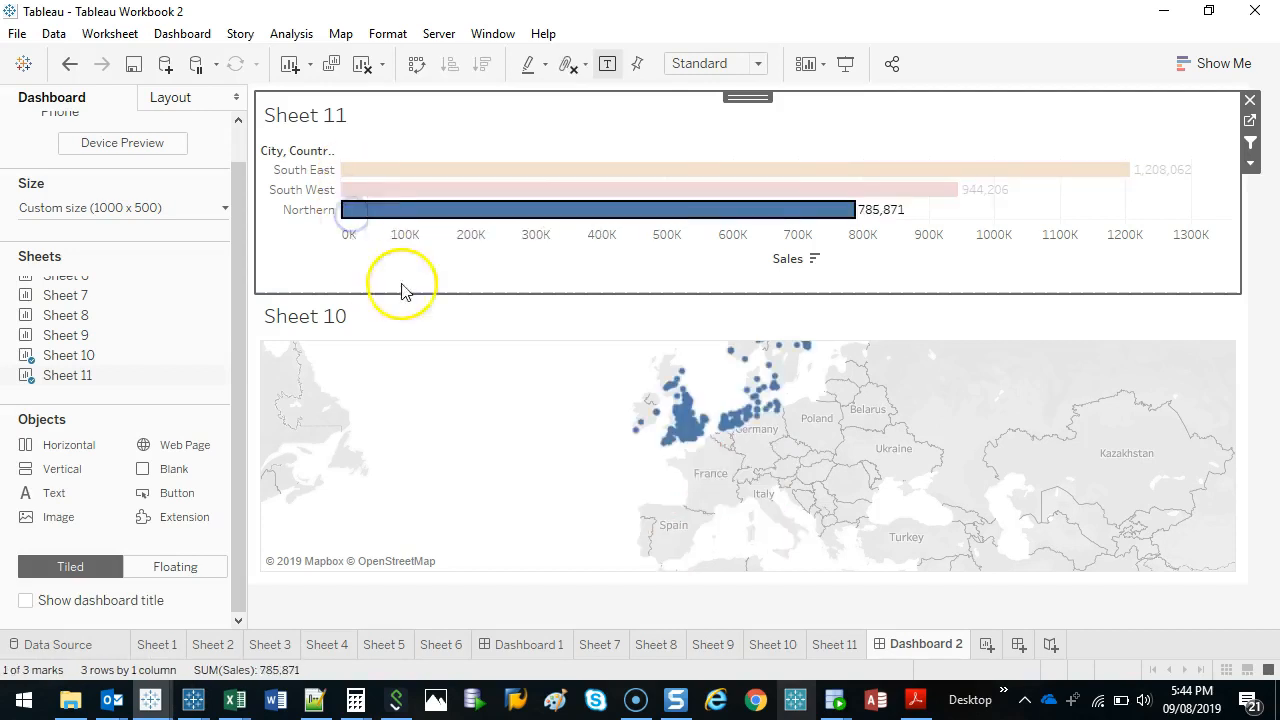
click(815, 211)
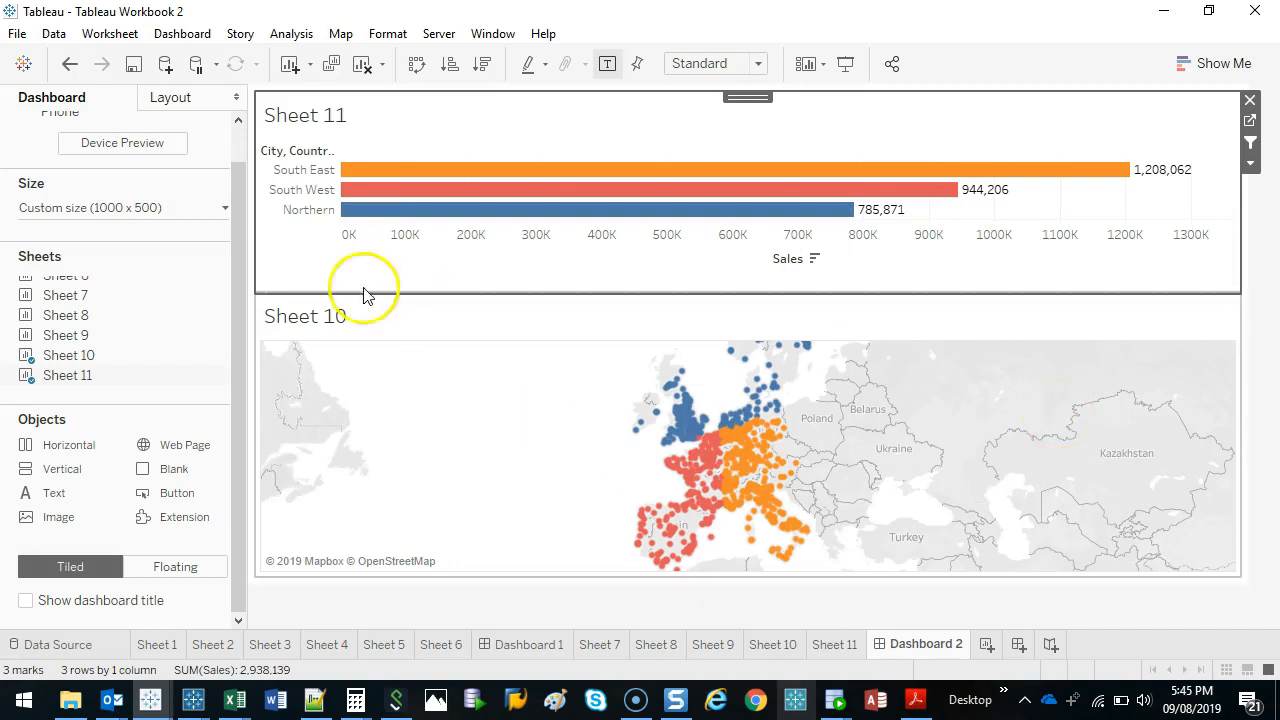
click(527, 283)
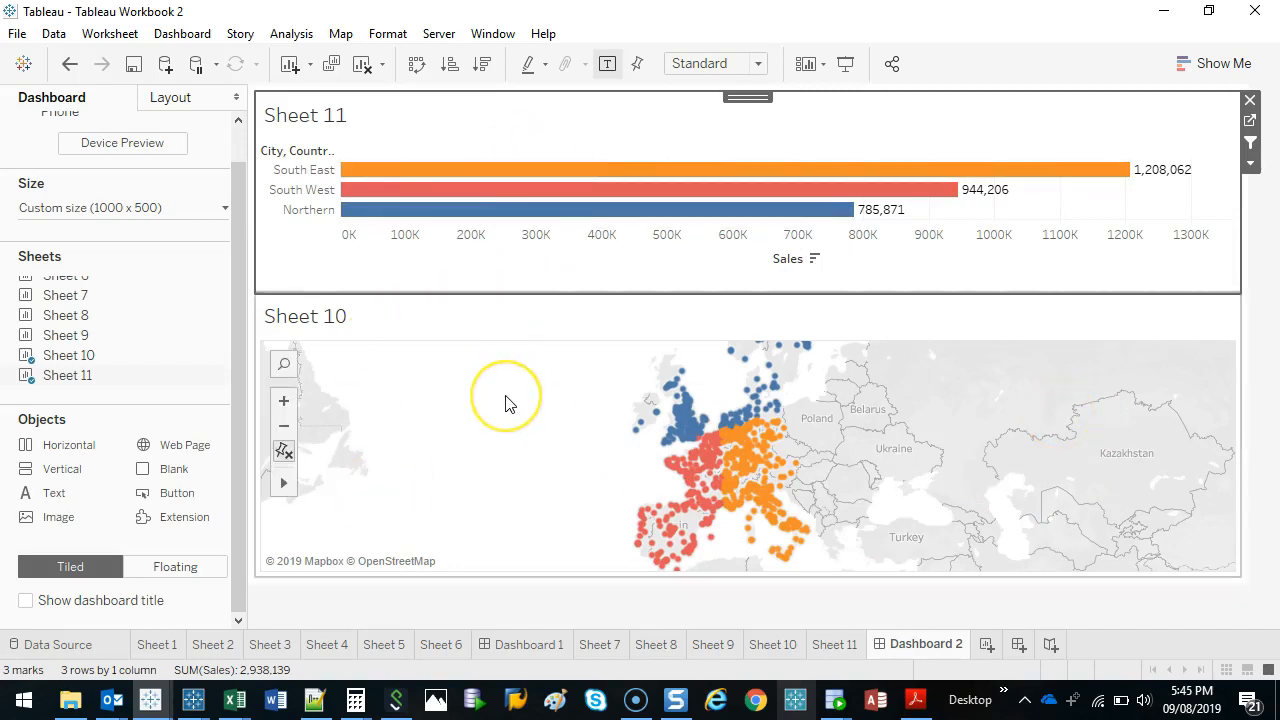